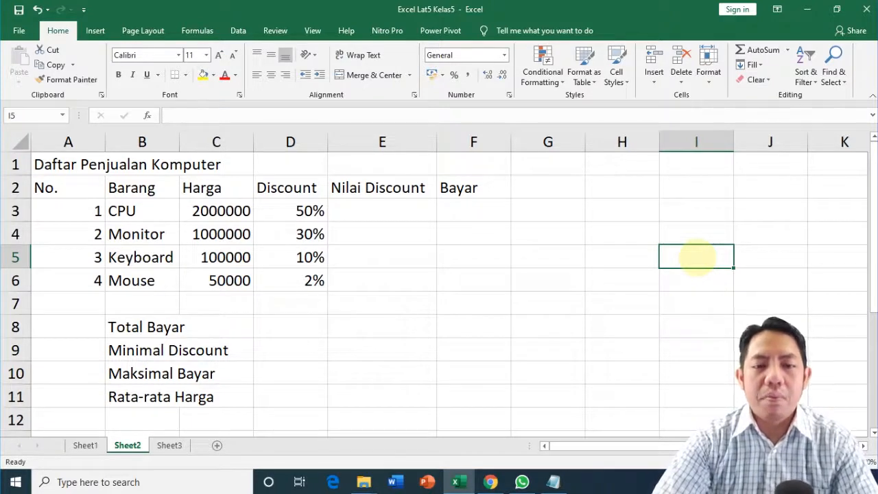
- Review the title in A1 and the entries of the No., Barang and Harga columns
{"action": "left_click", "coordinate": [91, 183]}
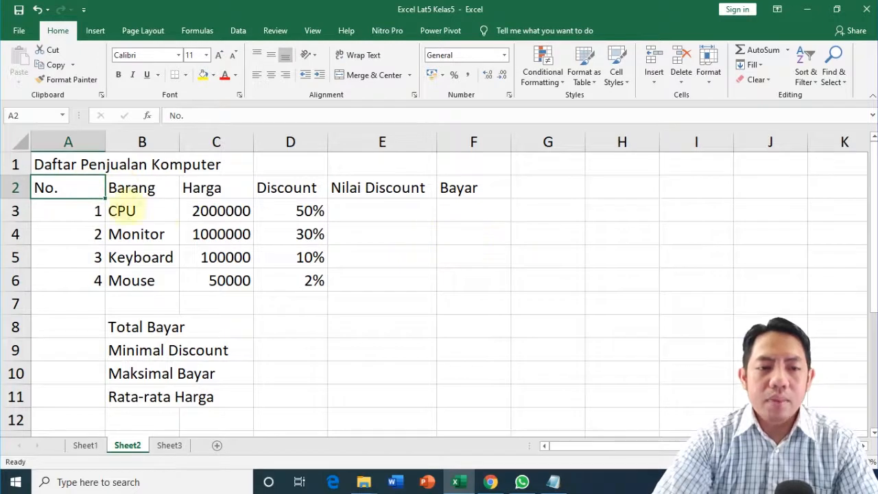
{"action": "left_click", "coordinate": [68, 166]}
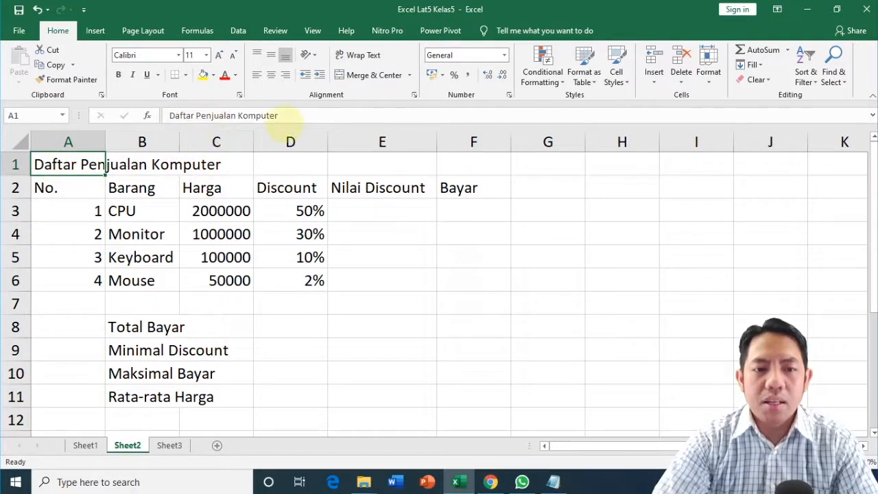
{"action": "left_click", "coordinate": [130, 167]}
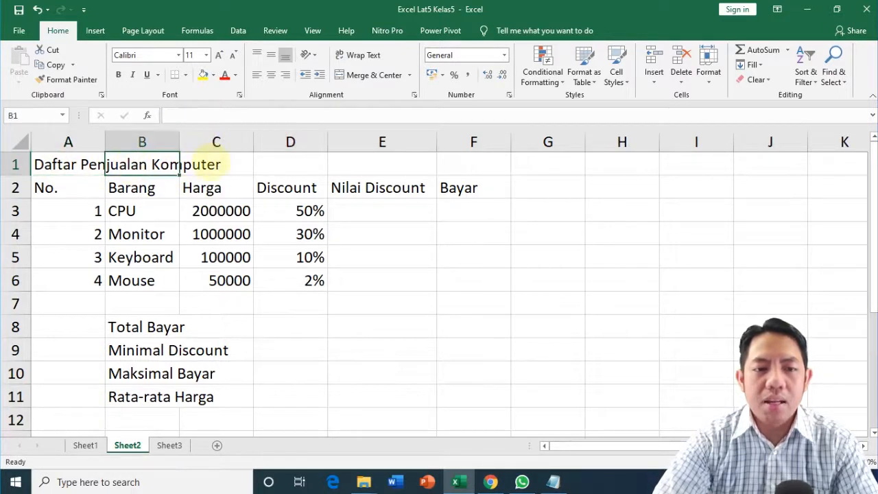
{"action": "left_click", "coordinate": [199, 166]}
{"action": "left_click", "coordinate": [72, 168]}
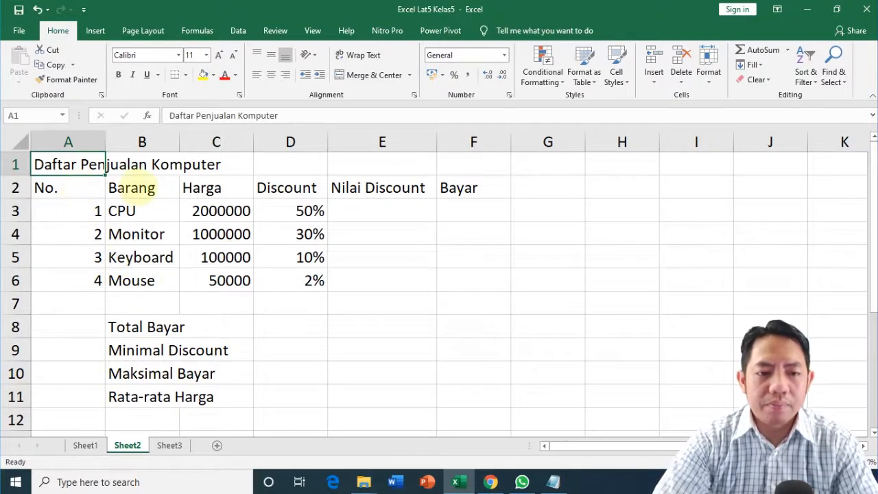
{"action": "left_click", "coordinate": [78, 189]}
{"action": "left_click", "coordinate": [77, 210]}
{"action": "left_click", "coordinate": [90, 255]}
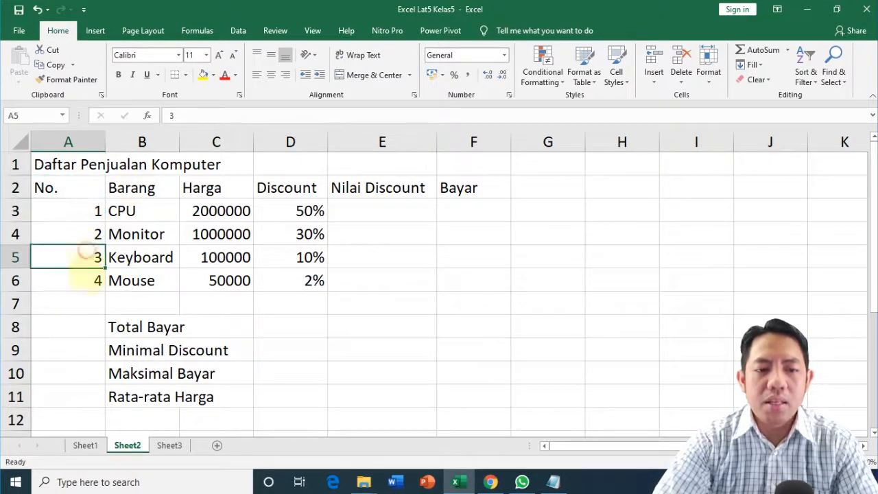
{"action": "left_click", "coordinate": [84, 279]}
{"action": "left_click", "coordinate": [135, 234]}
{"action": "left_click", "coordinate": [134, 258]}
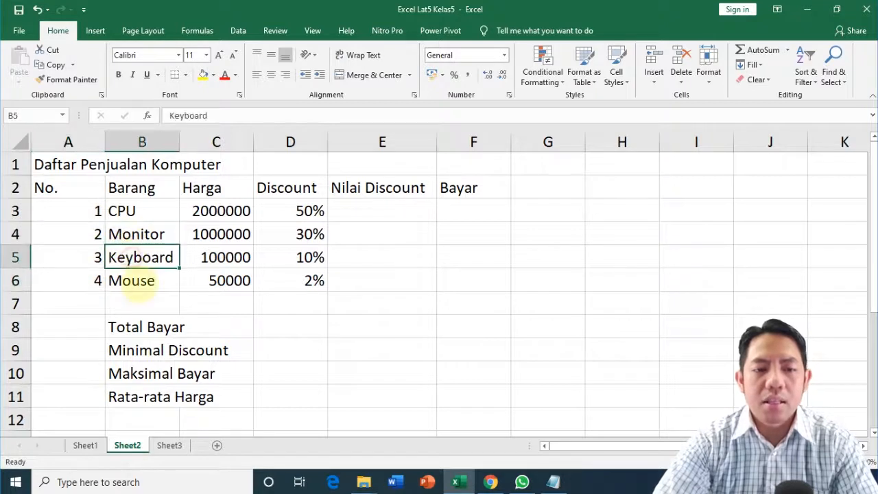
{"action": "left_click", "coordinate": [137, 280]}
{"action": "left_click", "coordinate": [216, 257]}
{"action": "left_click", "coordinate": [205, 210]}
- Review the Discount, Nilai Discount and Bayar headings and the discount percentages in D3:D6
{"action": "left_click", "coordinate": [288, 190]}
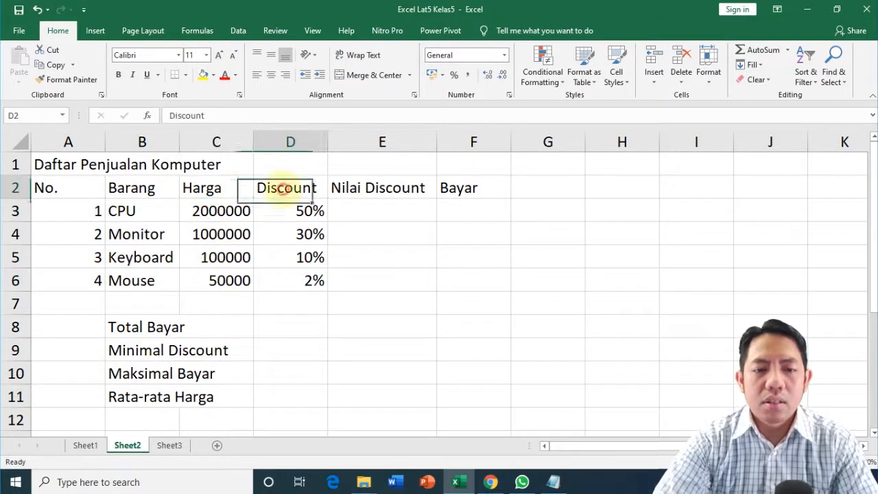
{"action": "left_click", "coordinate": [370, 190]}
{"action": "left_click", "coordinate": [459, 187]}
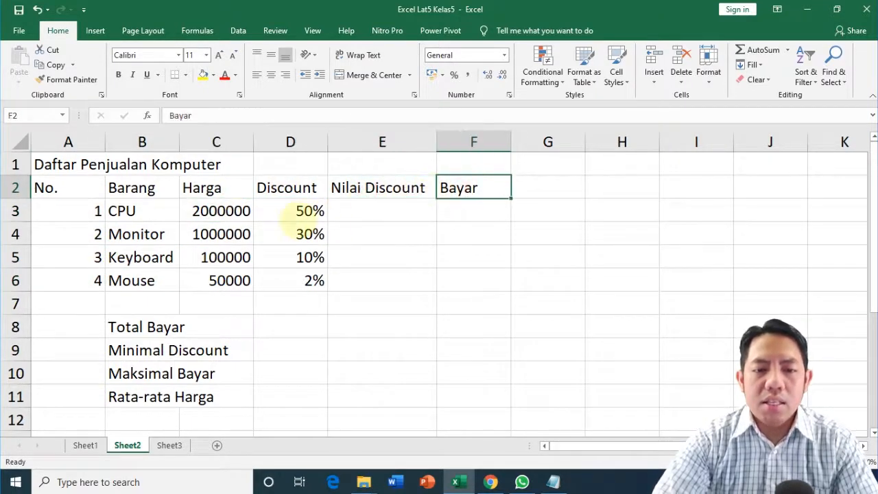
{"action": "left_click", "coordinate": [301, 211]}
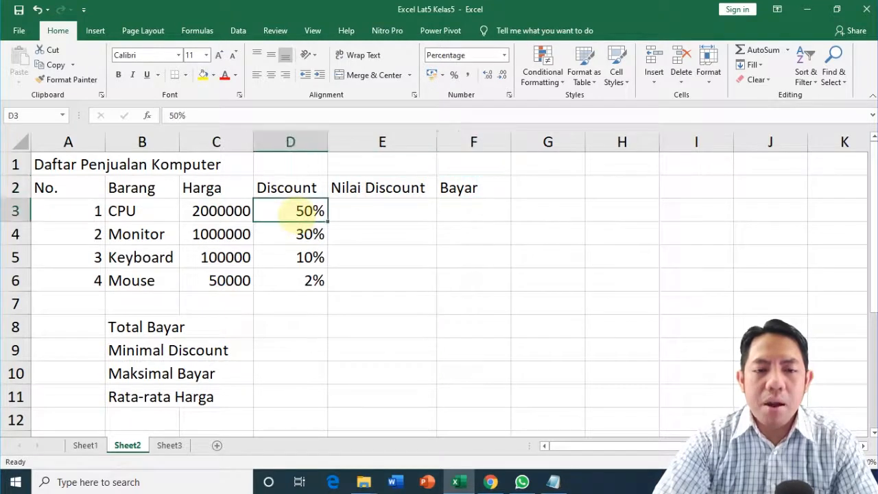
{"action": "left_click", "coordinate": [306, 231]}
{"action": "left_click", "coordinate": [302, 258]}
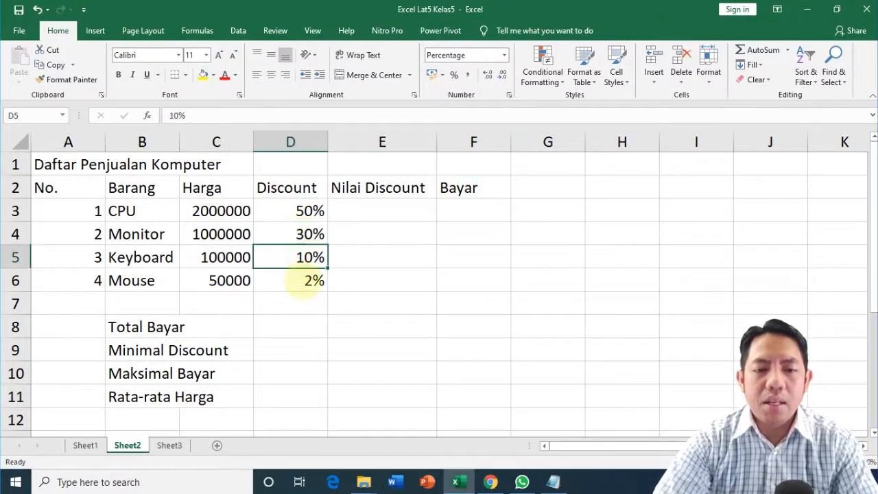
{"action": "left_click", "coordinate": [305, 281]}
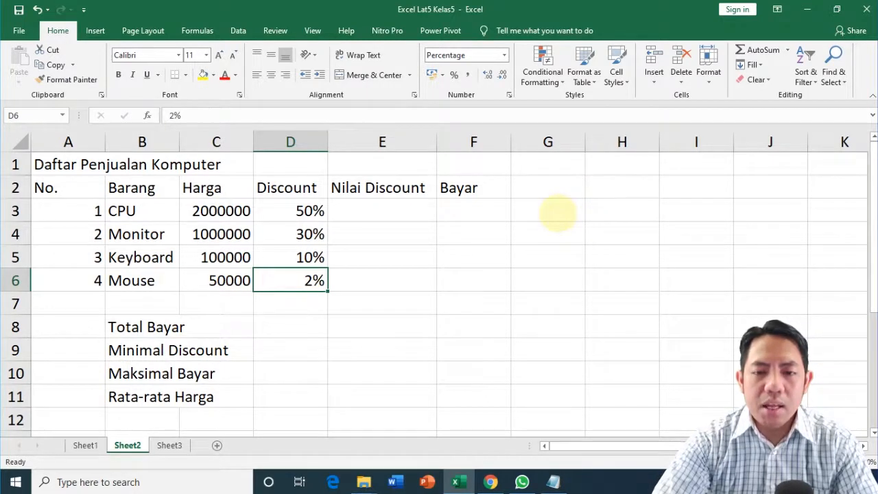
- Enter 70% in the empty cell G3 as a trial percentage, and clear the cell again
{"action": "left_click", "coordinate": [557, 214]}
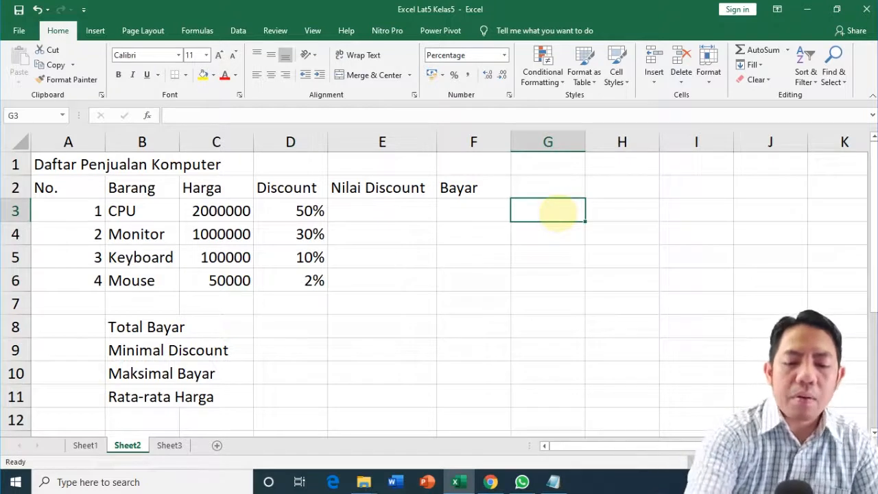
{"action": "type", "text": "70"}
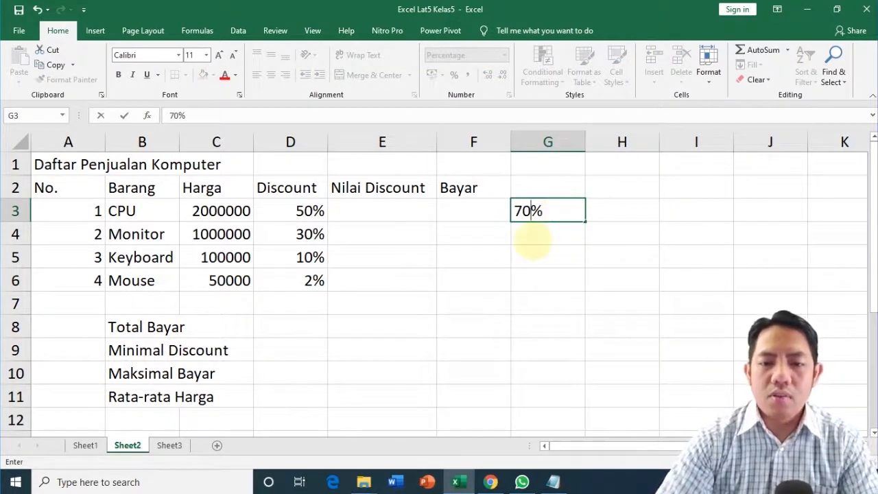
{"action": "key", "text": "Return"}
{"action": "left_click", "coordinate": [563, 207]}
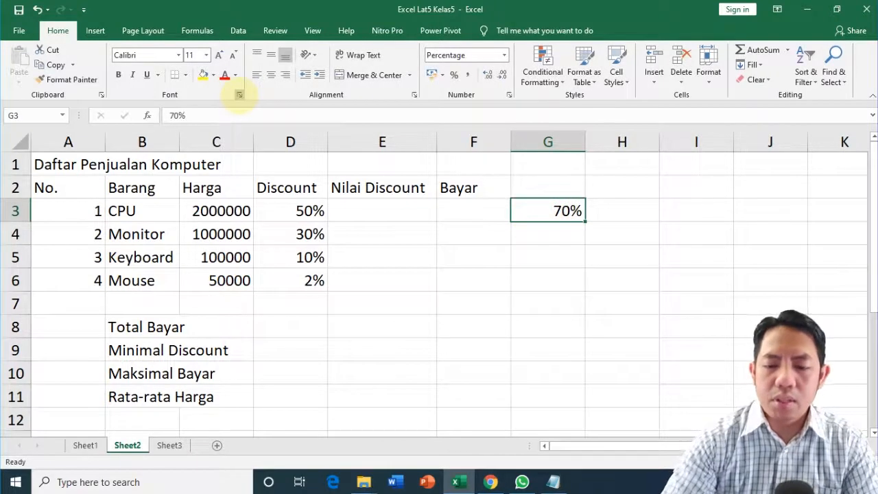
{"action": "key", "text": "Delete"}
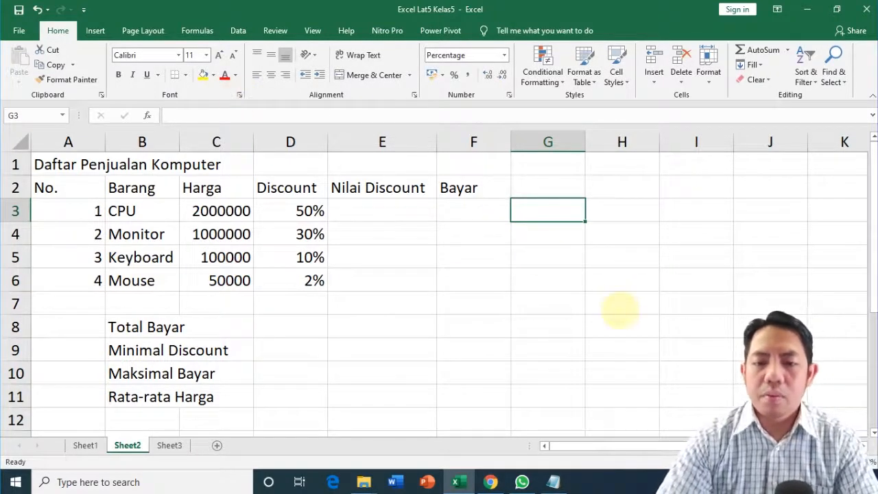
- Enter 70% in the empty cell H7 with a manually entered percent sign, and delete the value
{"action": "left_click", "coordinate": [619, 311]}
{"action": "type", "text": "70"}
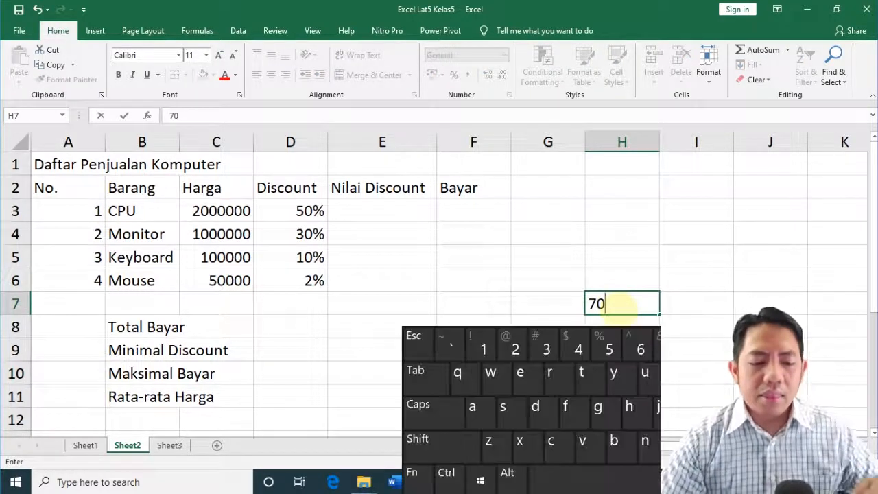
{"action": "key", "text": "shift"}
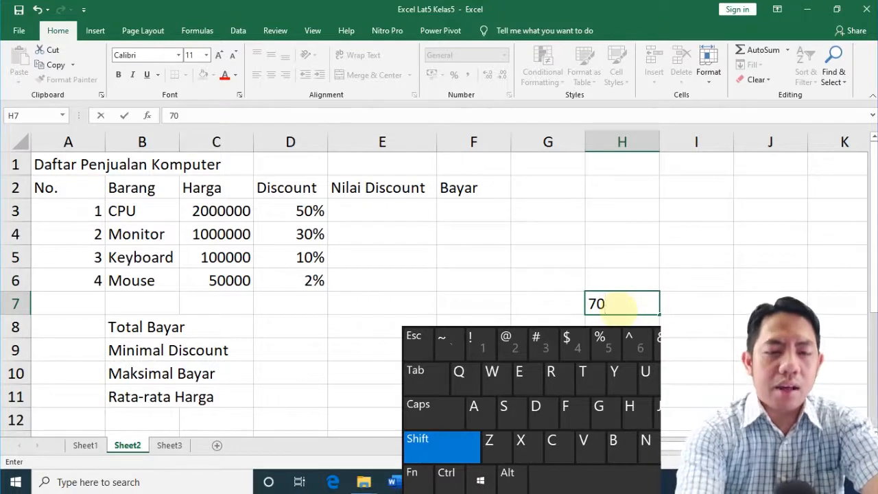
{"action": "key", "text": "shift+5"}
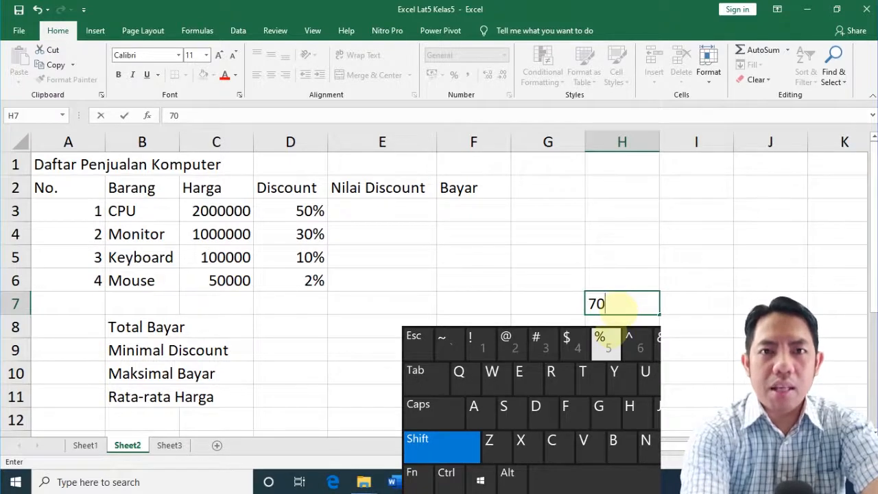
{"action": "type", "text": "%"}
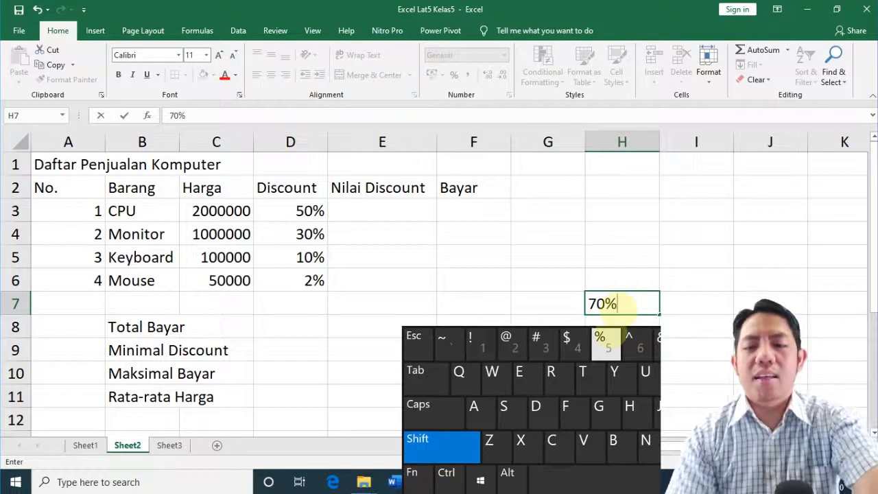
{"action": "key", "text": "Return"}
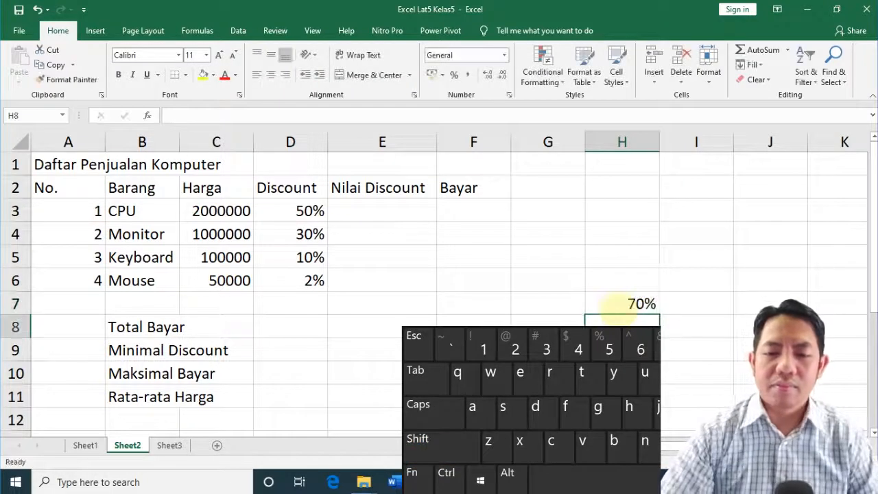
{"action": "left_click", "coordinate": [612, 305]}
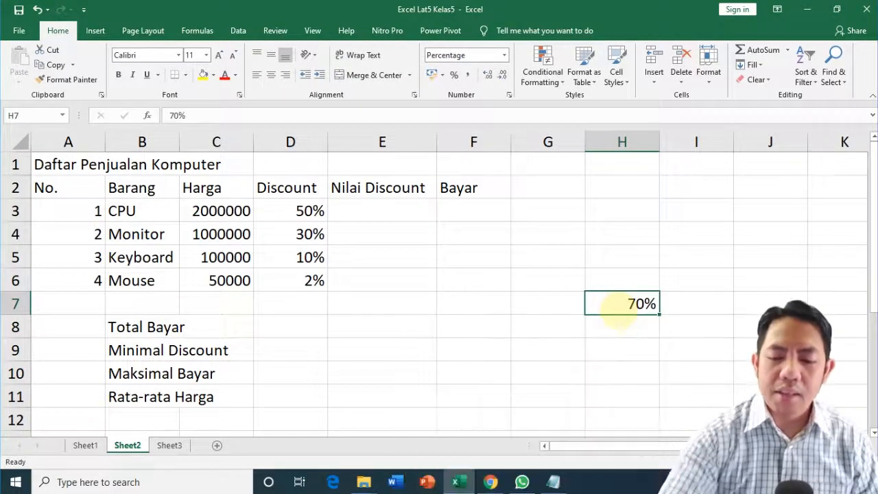
{"action": "key", "text": "Delete"}
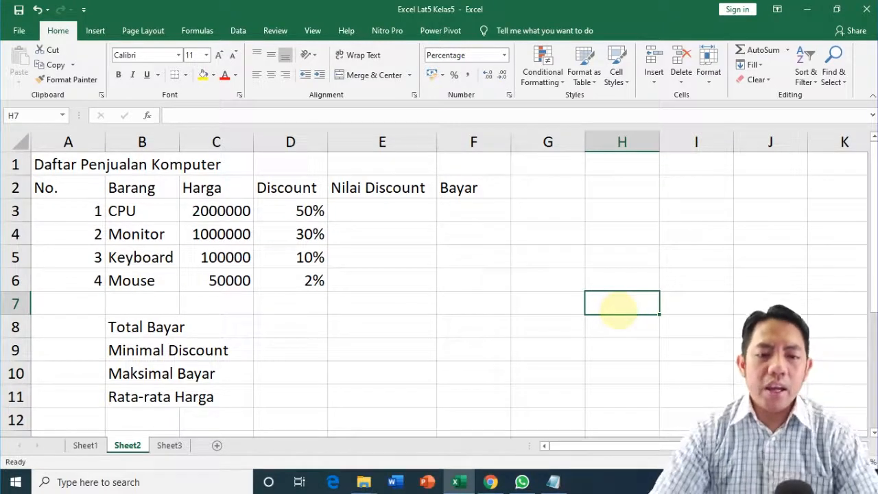
- Review the summary labels Total Bayar, Minimal Discount, Maksimal Bayar and Rata-rata Harga in B8:B11
{"action": "left_click", "coordinate": [144, 328]}
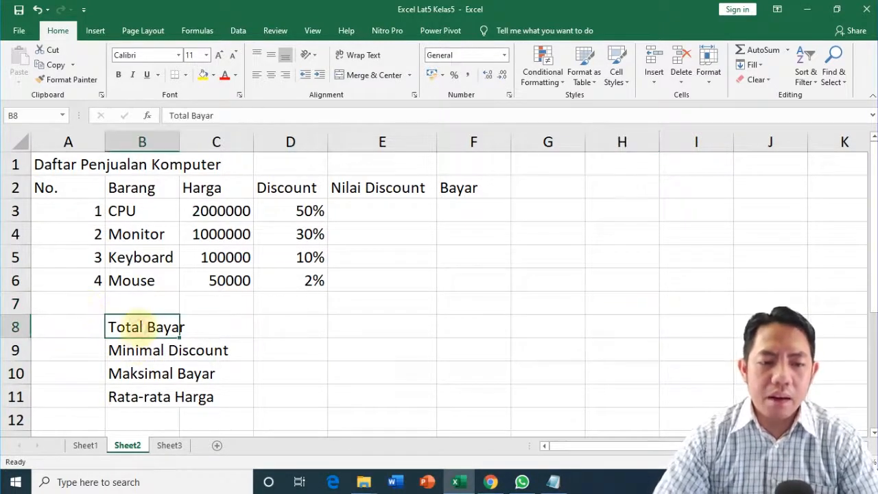
{"action": "left_click", "coordinate": [133, 347]}
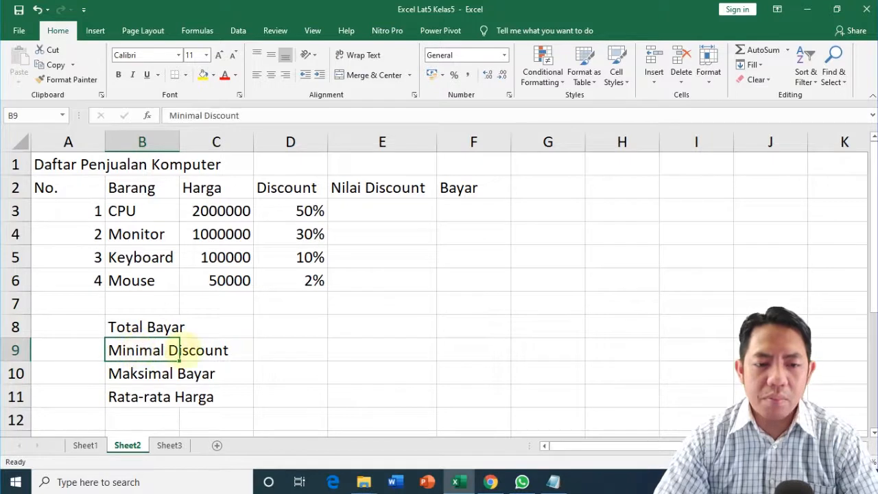
{"action": "left_click", "coordinate": [130, 377]}
{"action": "left_click", "coordinate": [196, 373]}
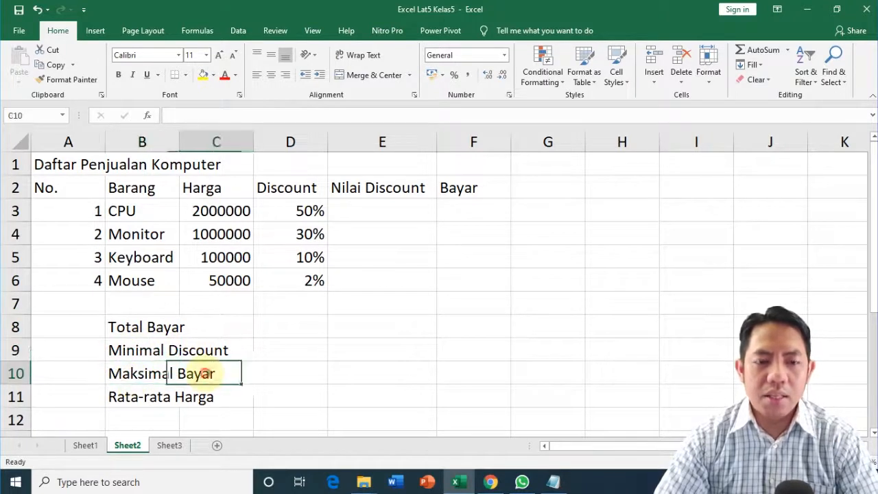
{"action": "left_click", "coordinate": [149, 377]}
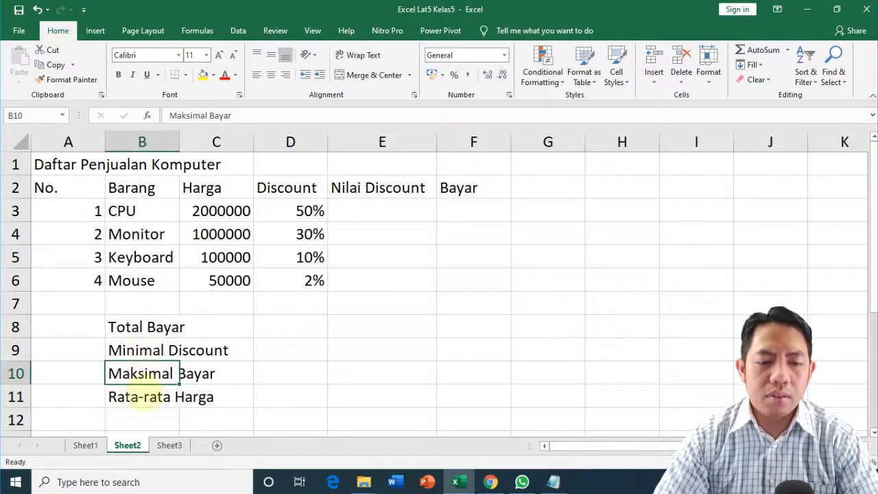
{"action": "left_click", "coordinate": [144, 396]}
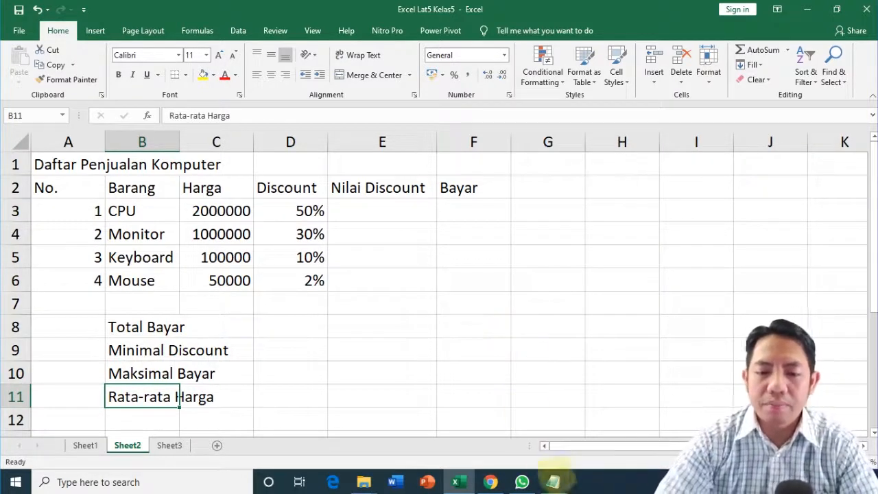
- Switch to the Excel lat5 notes in Notepad, highlight the instruction "Rapihkan Kolom", and return to the Excel workbook
{"action": "left_click", "coordinate": [553, 481]}
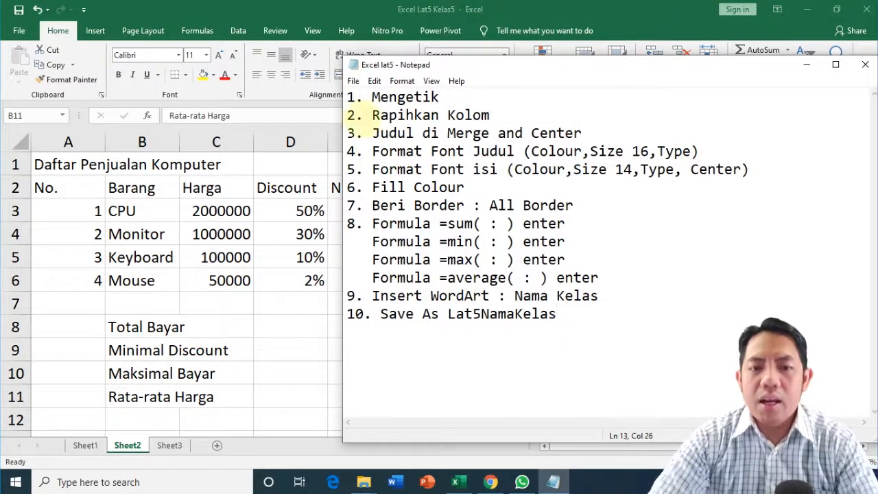
{"action": "left_click_drag", "start_coordinate": [373, 115], "coordinate": [491, 115]}
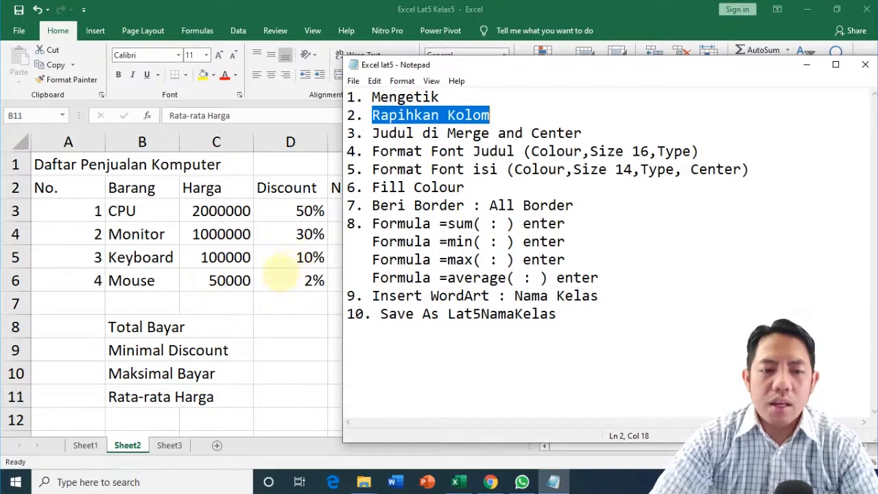
{"action": "key", "text": "alt+Tab"}
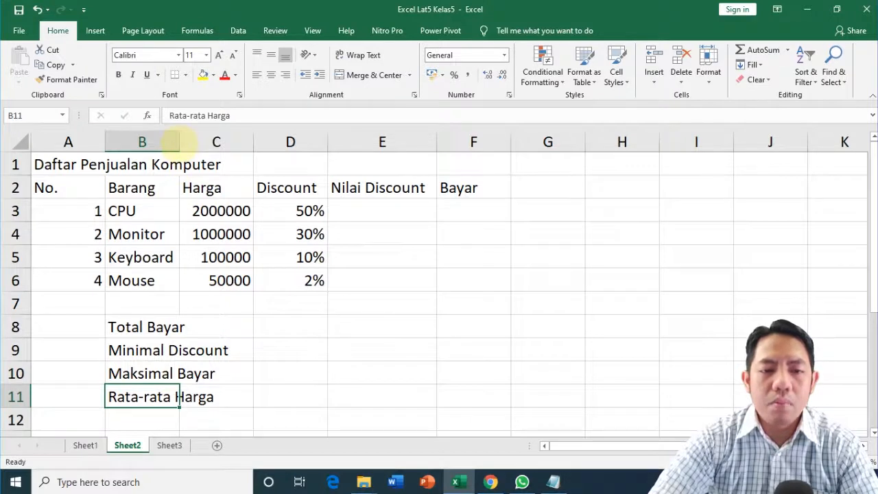
- Widen column B to fit its longest summary label, widen column C slightly, and narrow column A to suit the row numbers
{"action": "left_click_drag", "start_coordinate": [179, 141], "coordinate": [183, 141]}
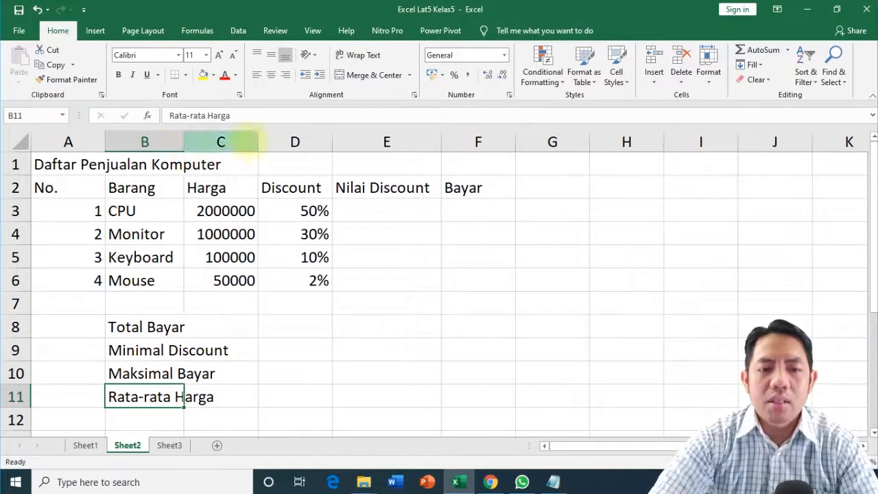
{"action": "left_click_drag", "start_coordinate": [258, 141], "coordinate": [266, 142]}
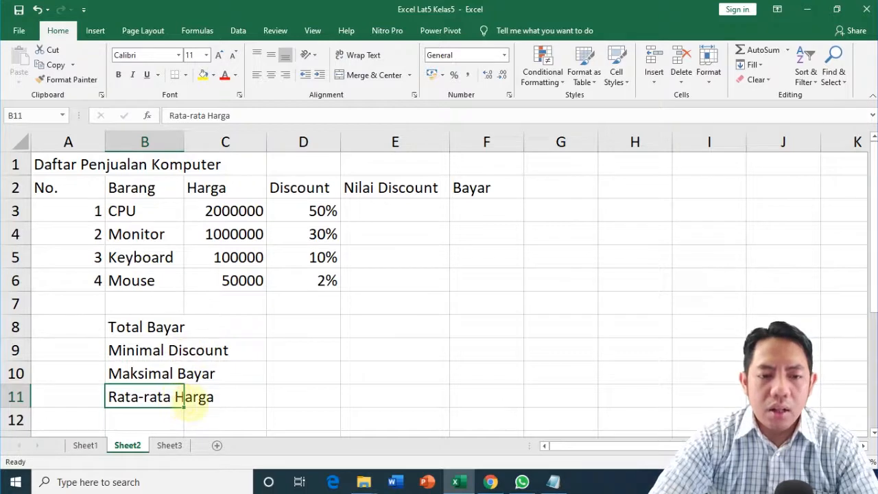
{"action": "left_click_drag", "start_coordinate": [184, 142], "coordinate": [233, 141]}
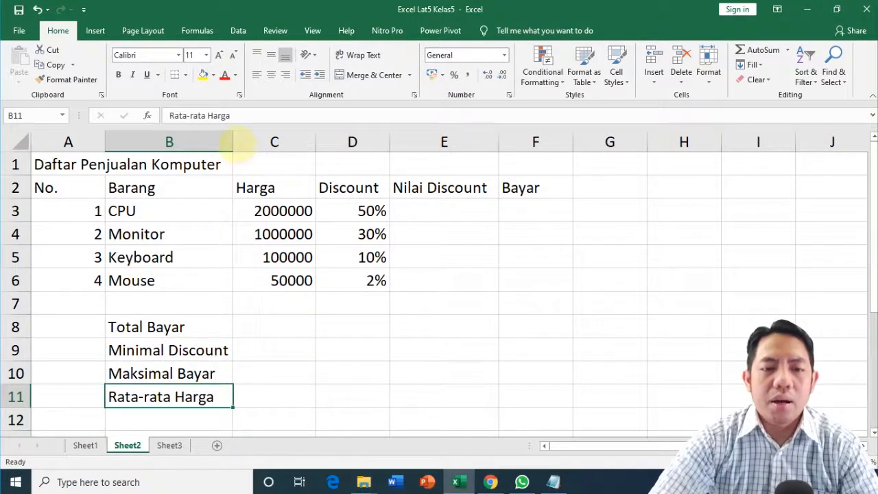
{"action": "left_click_drag", "start_coordinate": [233, 144], "coordinate": [235, 144]}
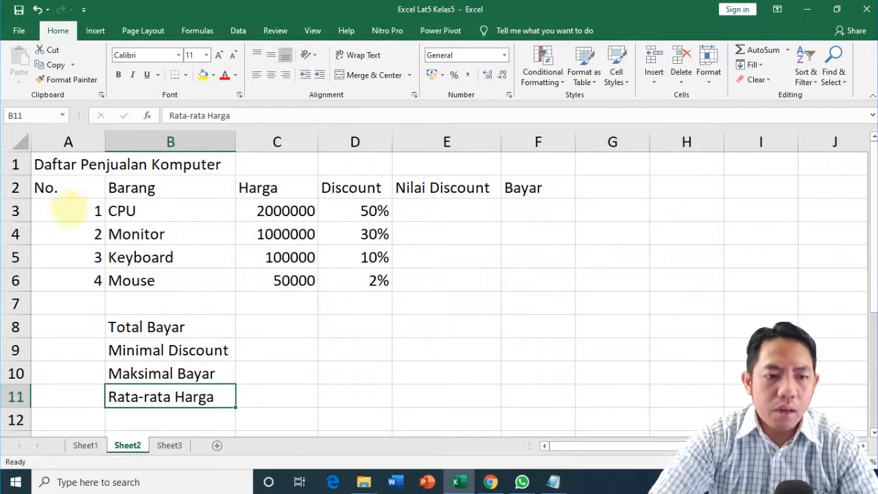
{"action": "left_click_drag", "start_coordinate": [105, 142], "coordinate": [74, 141]}
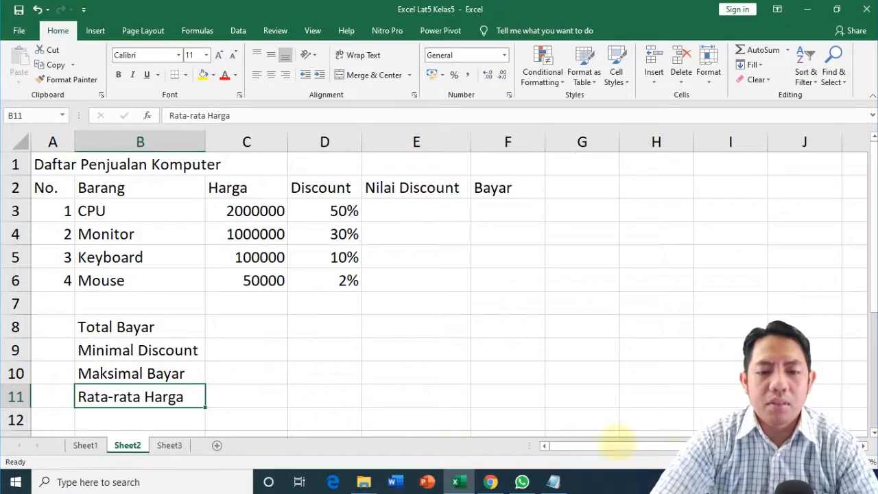
- Switch to the Excel lat5 notes in Notepad, highlight "Judul di Merge and Center", and return to the Excel workbook
{"action": "mouse_move", "coordinate": [552, 482]}
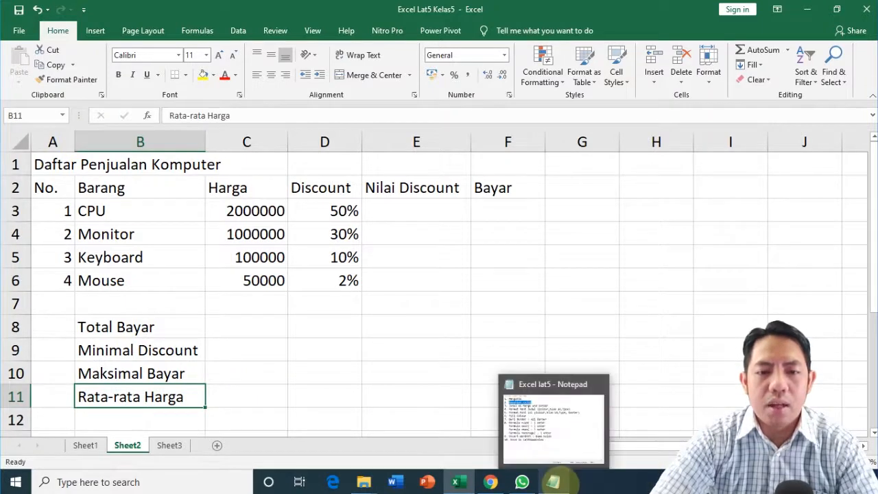
{"action": "left_click", "coordinate": [553, 411]}
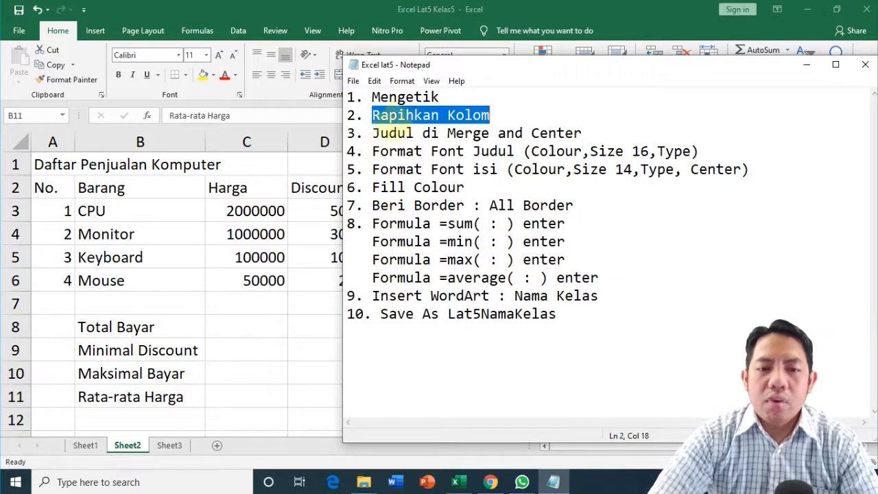
{"action": "left_click_drag", "start_coordinate": [371, 133], "coordinate": [582, 134]}
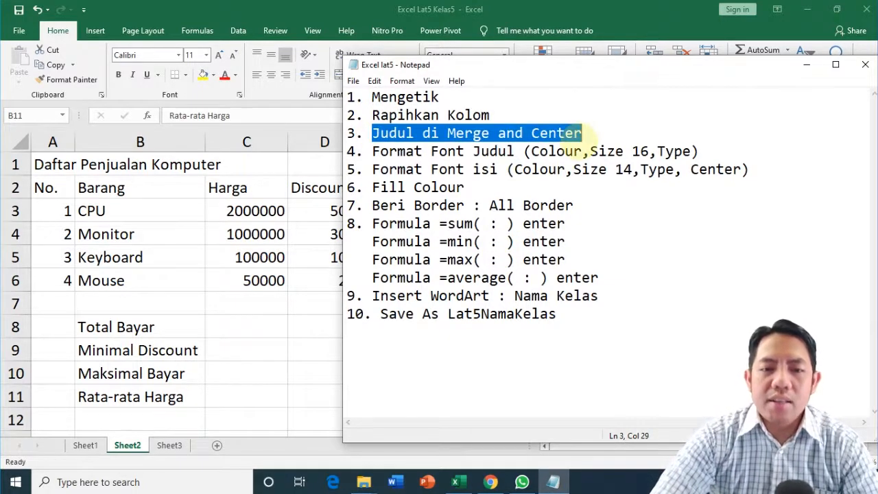
{"action": "key", "text": "alt+Tab"}
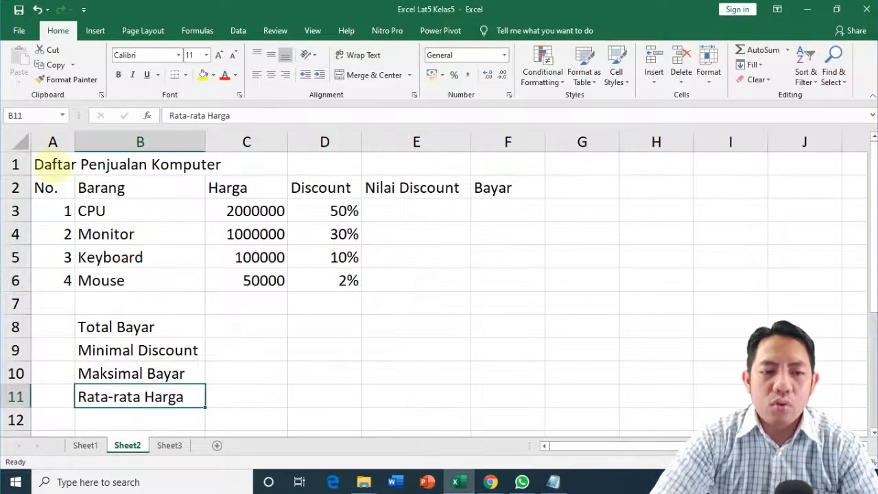
- Merge and center the title Daftar Penjualan Komputer across A1:F1
{"action": "left_click", "coordinate": [53, 165]}
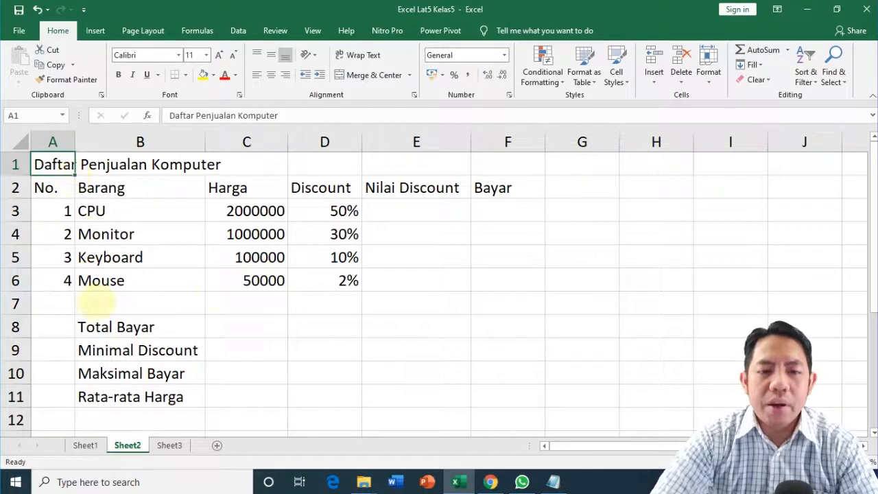
{"action": "left_click", "coordinate": [507, 142]}
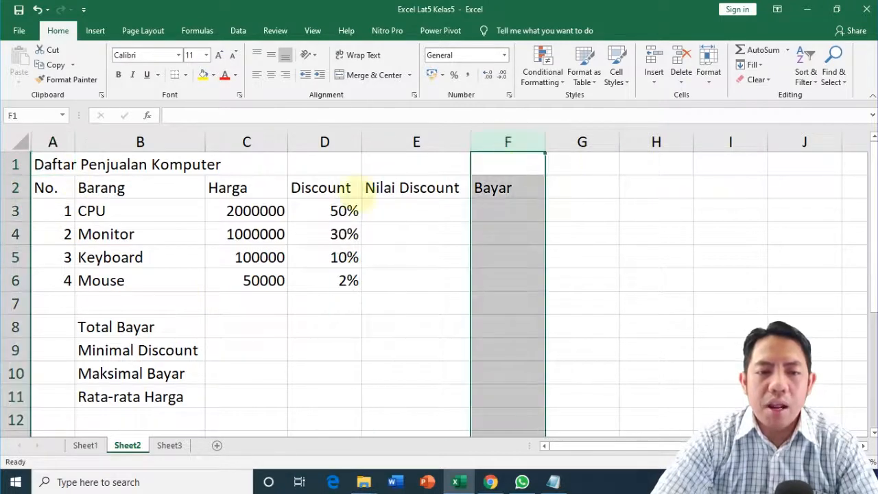
{"action": "left_click", "coordinate": [53, 165]}
{"action": "left_click_drag", "start_coordinate": [41, 165], "coordinate": [494, 161]}
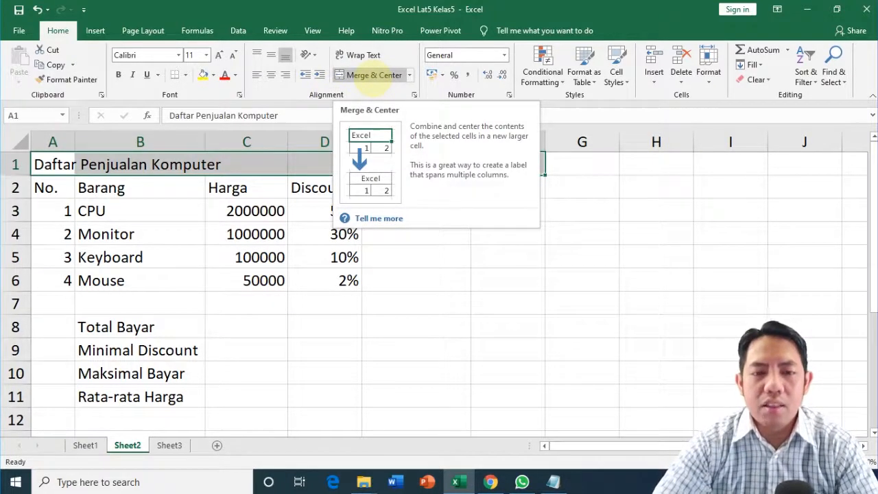
{"action": "left_click", "coordinate": [373, 75]}
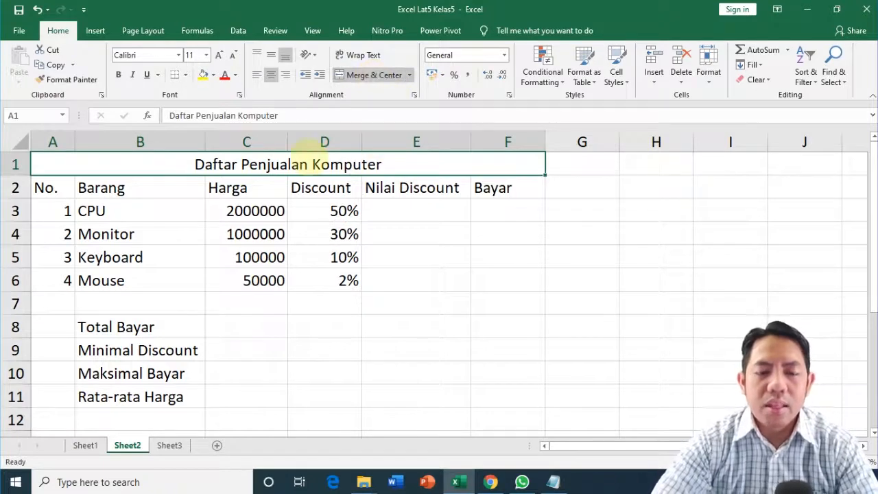
- Switch to the Notepad notes, highlight the title font requirements "Colour,Size 16,Type", and return to the Excel workbook
{"action": "left_click", "coordinate": [553, 482]}
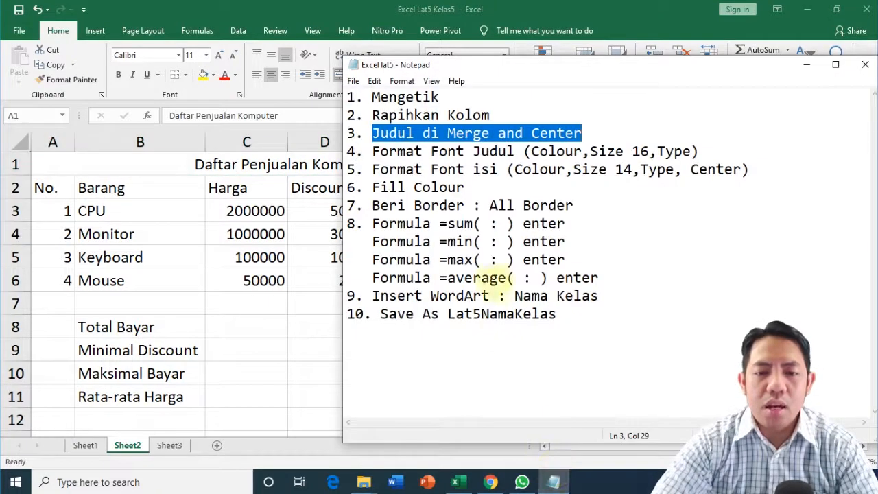
{"action": "left_click", "coordinate": [375, 151]}
{"action": "left_click_drag", "start_coordinate": [375, 151], "coordinate": [691, 151]}
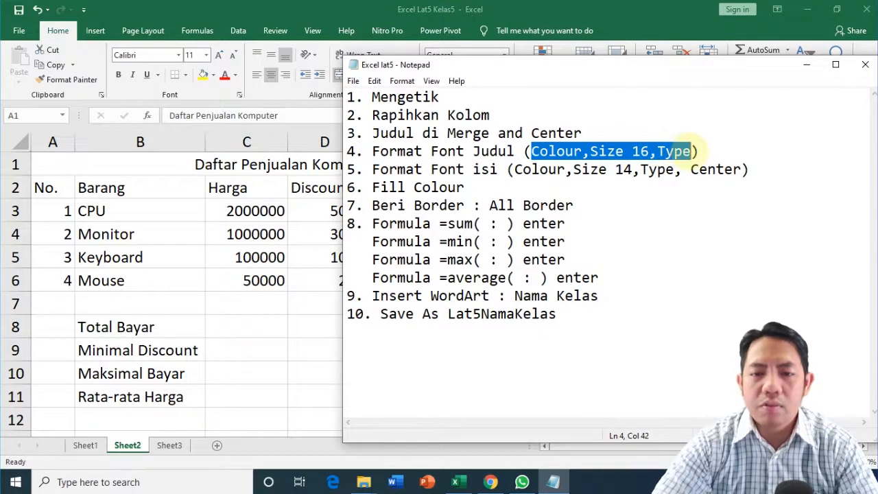
{"action": "key", "text": "alt+Tab"}
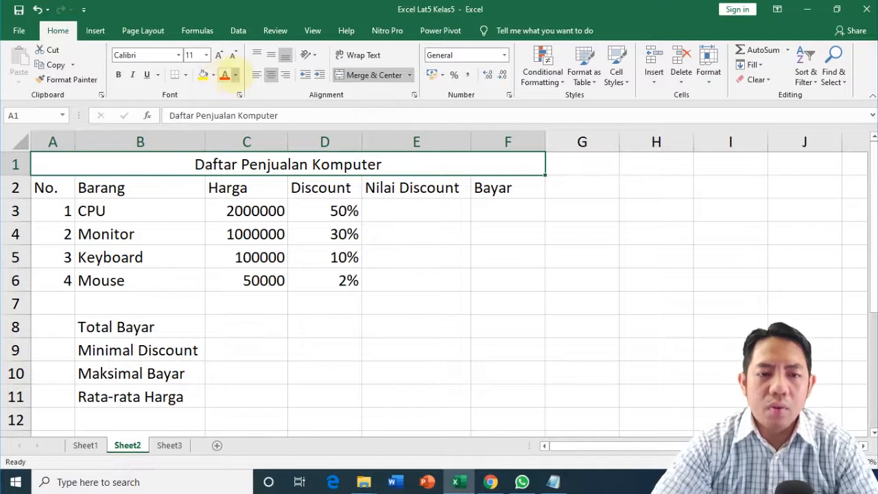
- Format the merged title in purple with the a_JasperCaps font at size 16, checking the required size in the notes
{"action": "left_click", "coordinate": [235, 75]}
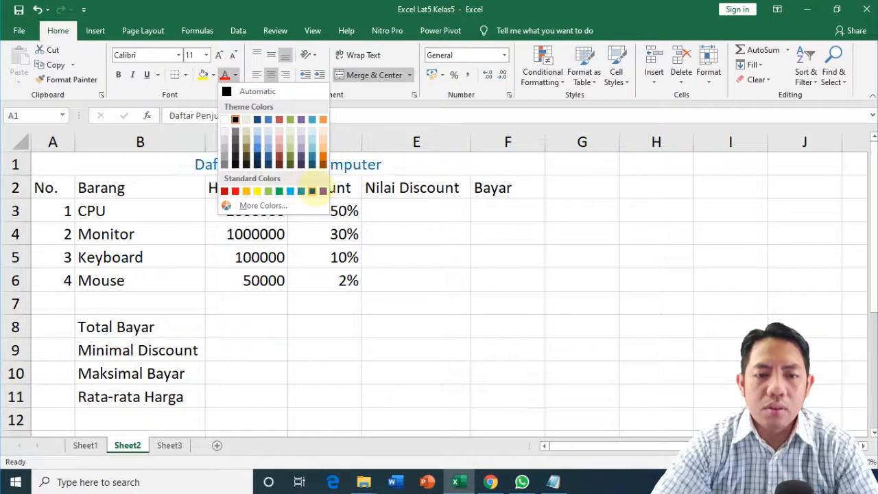
{"action": "left_click", "coordinate": [323, 190]}
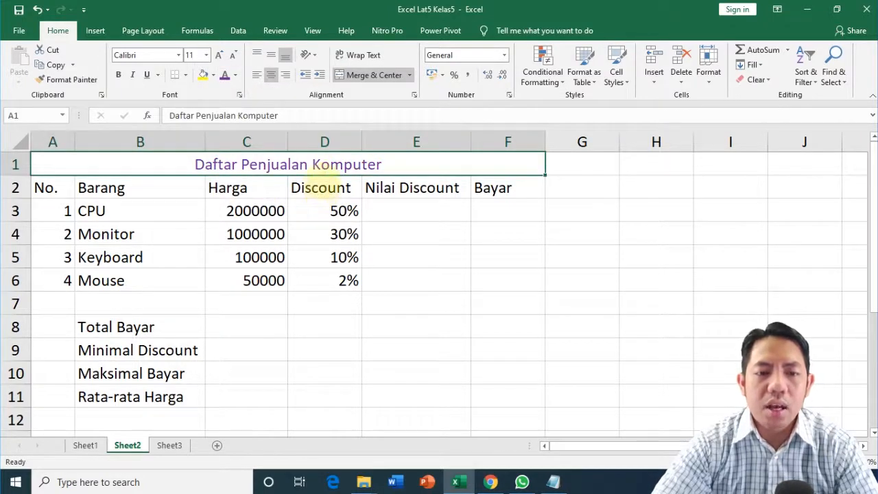
{"action": "left_click", "coordinate": [178, 55]}
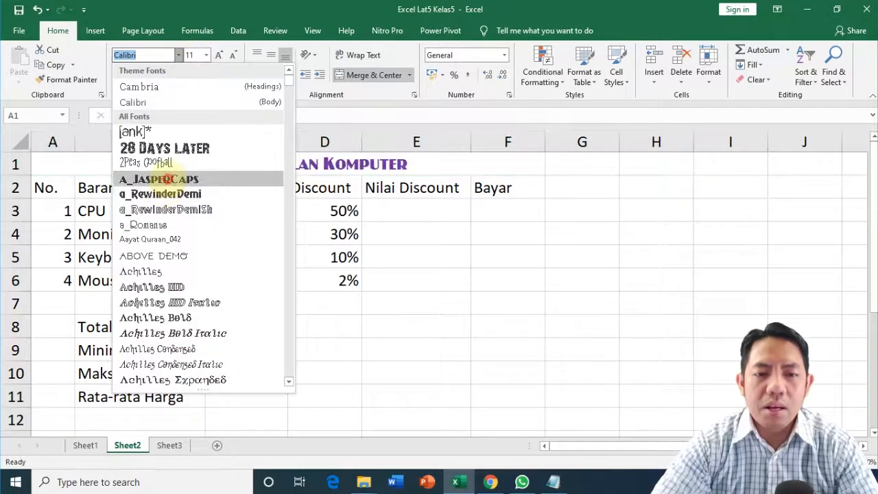
{"action": "left_click", "coordinate": [164, 179]}
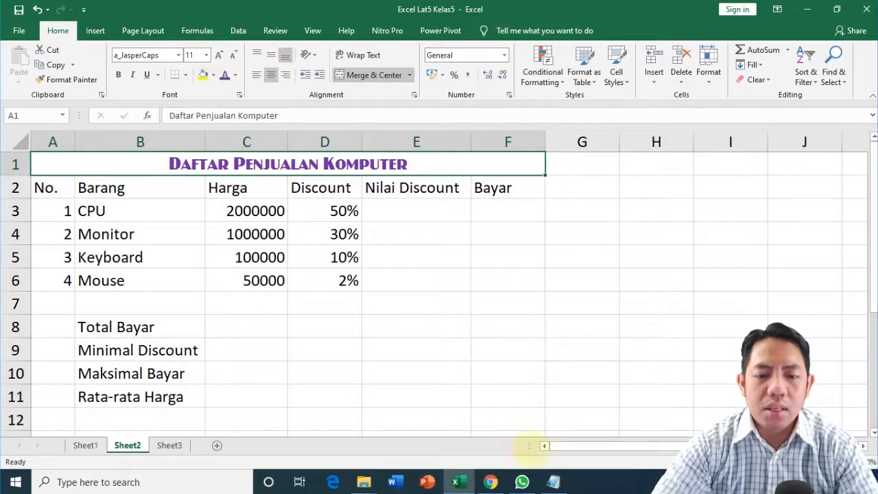
{"action": "left_click", "coordinate": [549, 480]}
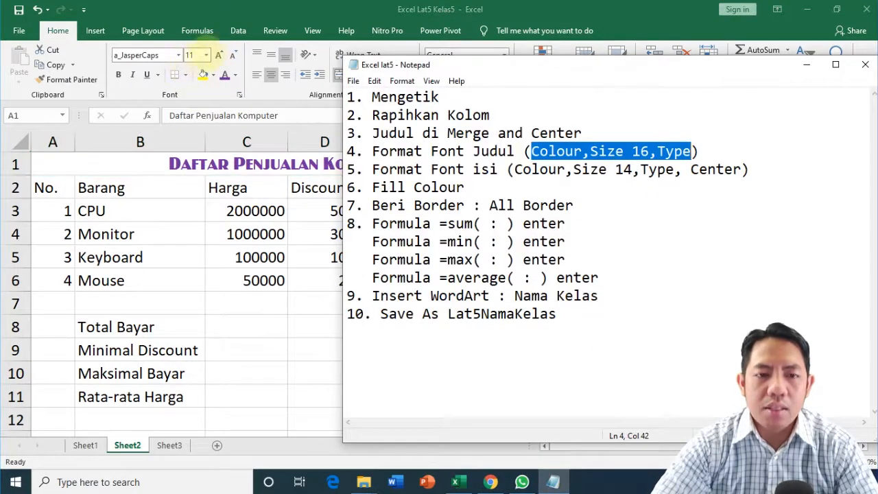
{"action": "left_click", "coordinate": [206, 37]}
{"action": "left_click", "coordinate": [205, 55]}
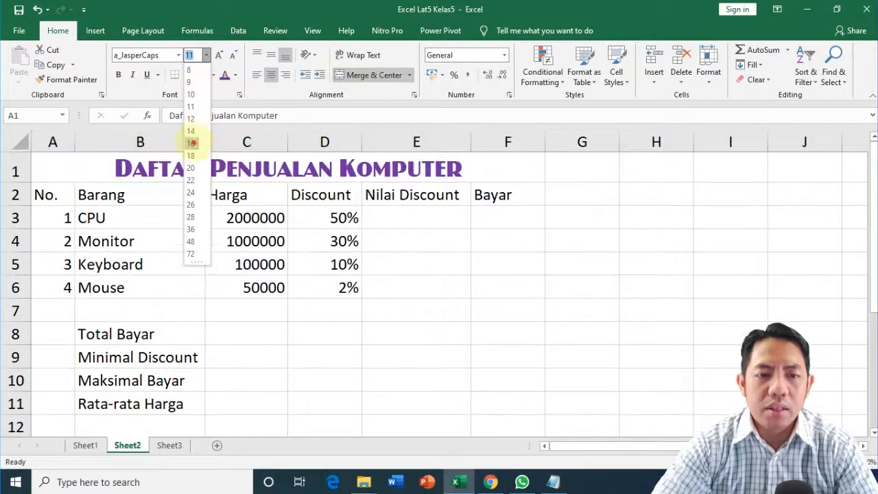
{"action": "left_click", "coordinate": [191, 143]}
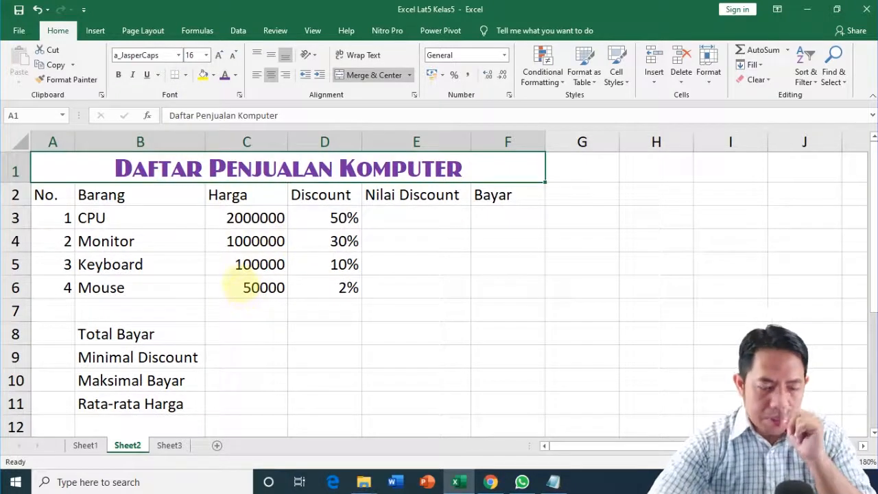
- Switch to the Notepad notes, highlight the content formatting line and its "Colour,Size 14,Type," requirements, and return to the Excel workbook
{"action": "left_click", "coordinate": [553, 481]}
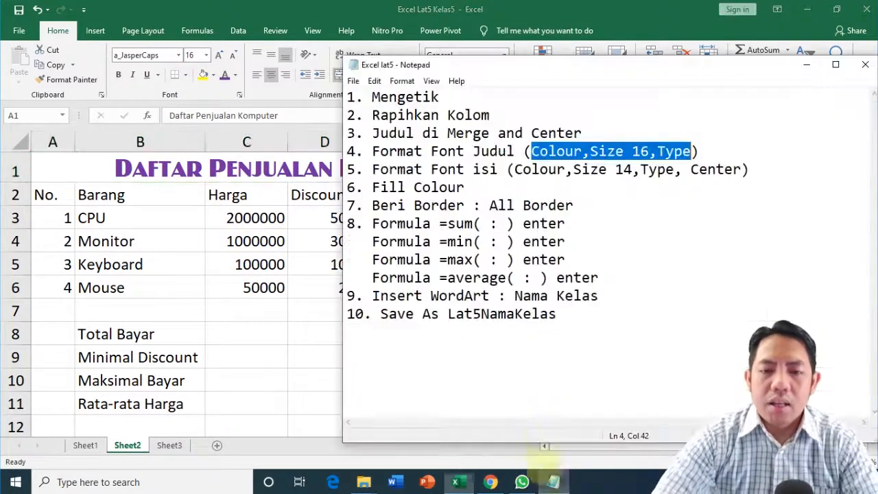
{"action": "left_click", "coordinate": [371, 169]}
{"action": "left_click_drag", "start_coordinate": [371, 169], "coordinate": [750, 170]}
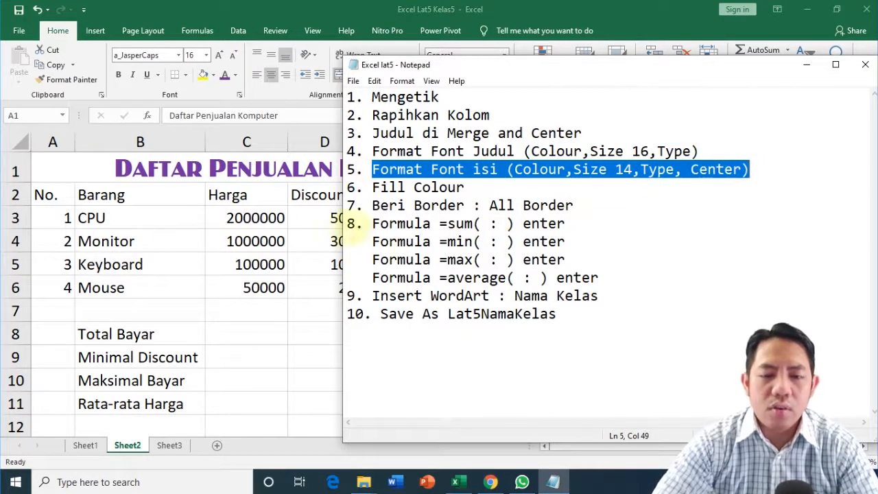
{"action": "left_click", "coordinate": [515, 168]}
{"action": "left_click_drag", "start_coordinate": [514, 169], "coordinate": [675, 171]}
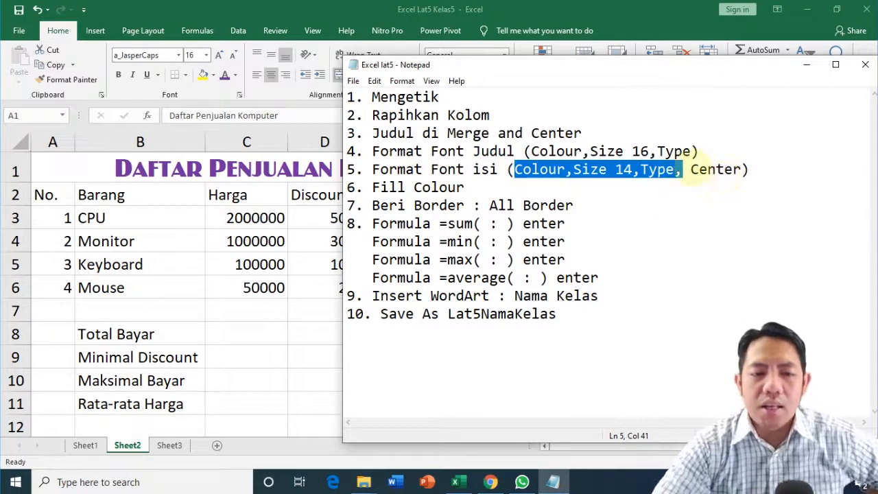
{"action": "left_click", "coordinate": [94, 245]}
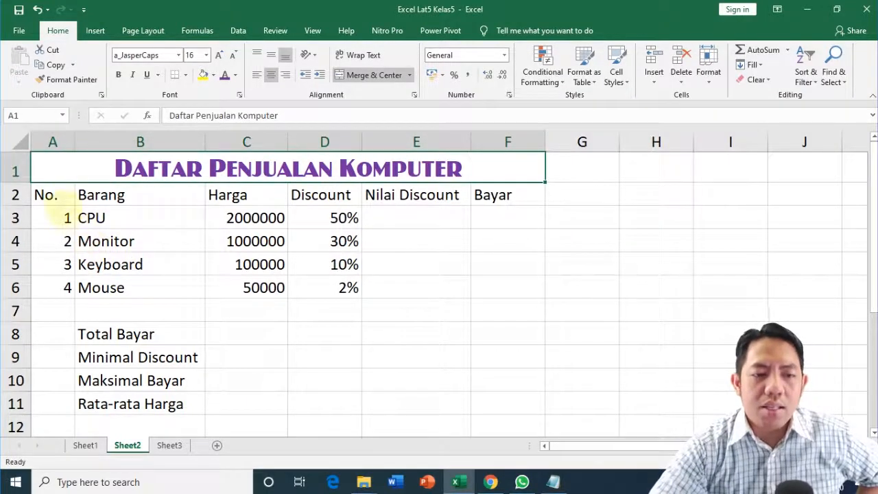
- Set the table contents and summary labels in A2:F11 to the a_JasperCaps font at size 14, checking the required size in the notes
{"action": "left_click_drag", "start_coordinate": [61, 194], "coordinate": [513, 402]}
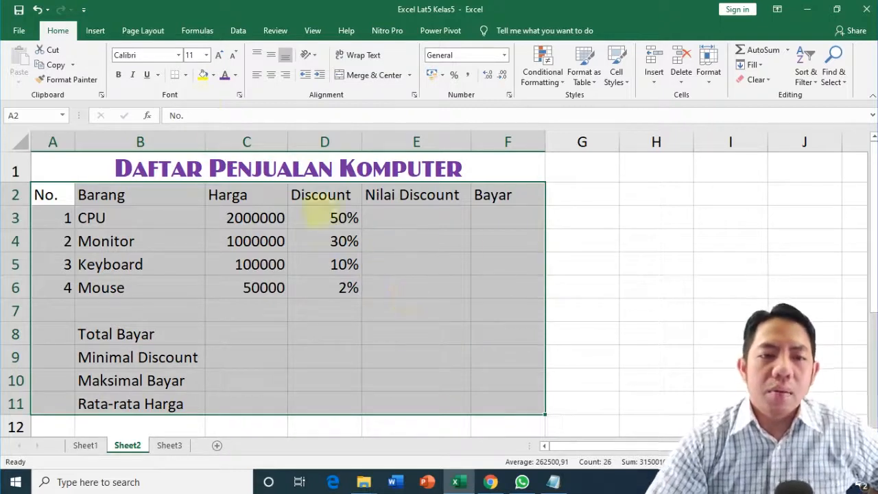
{"action": "left_click", "coordinate": [178, 55]}
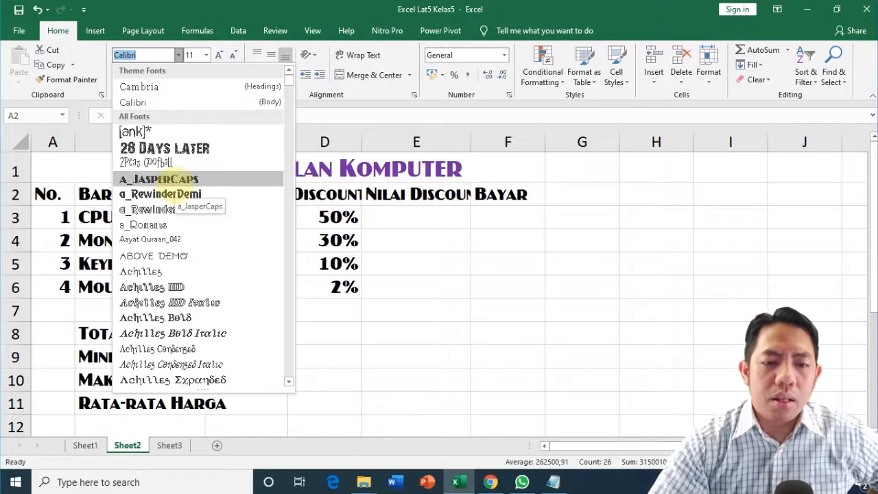
{"action": "left_click", "coordinate": [176, 178]}
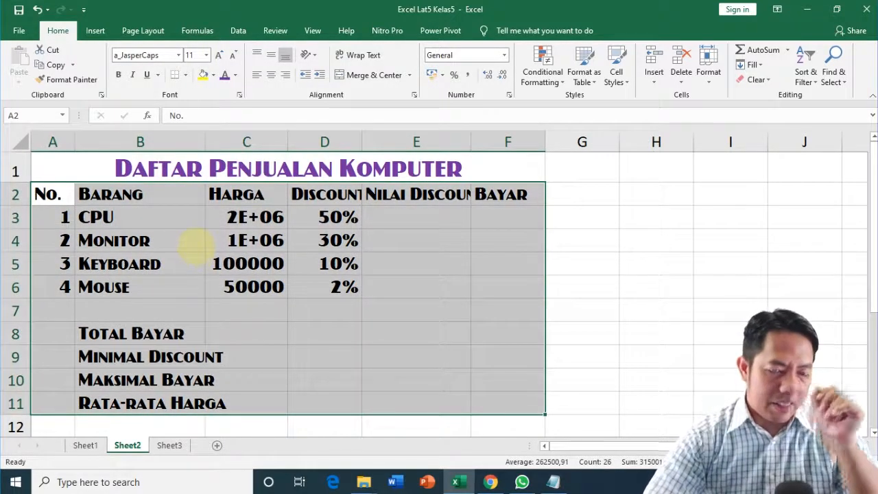
{"action": "left_click", "coordinate": [553, 481]}
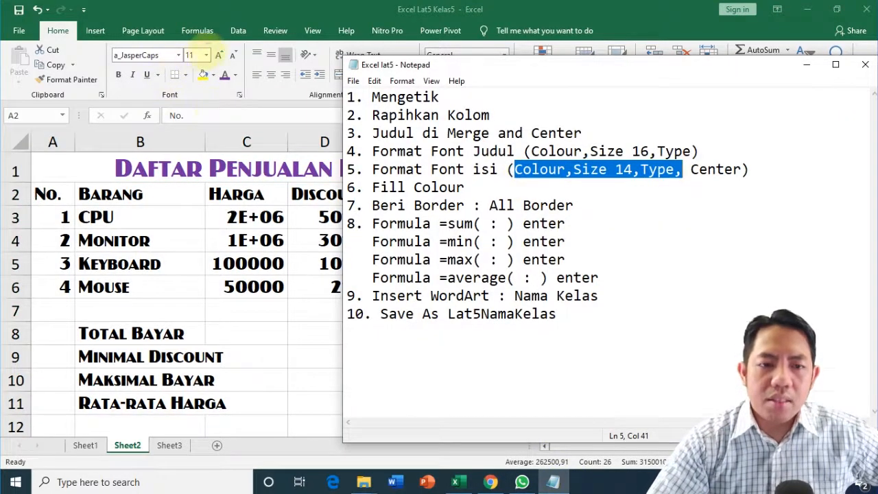
{"action": "left_click", "coordinate": [207, 55]}
{"action": "left_click", "coordinate": [206, 55]}
{"action": "left_click", "coordinate": [194, 134]}
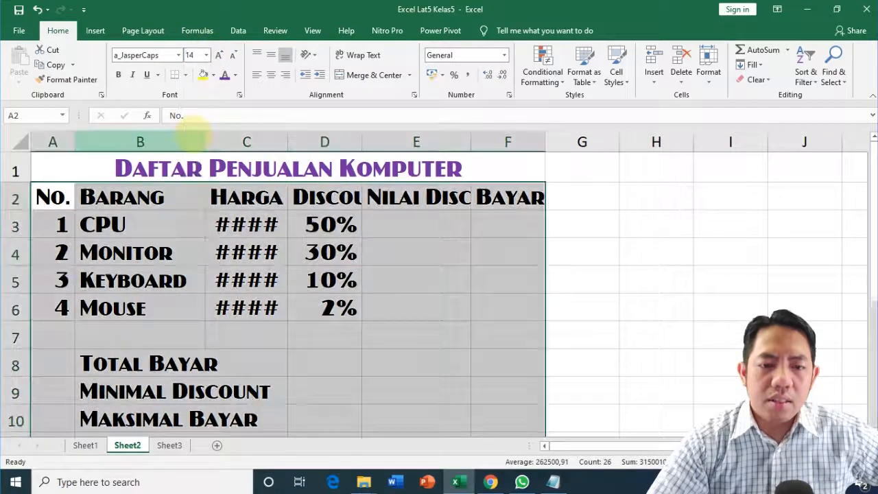
- Check the notes for the required alignment and center the contents of A2:F11 horizontally
{"action": "left_click", "coordinate": [553, 481]}
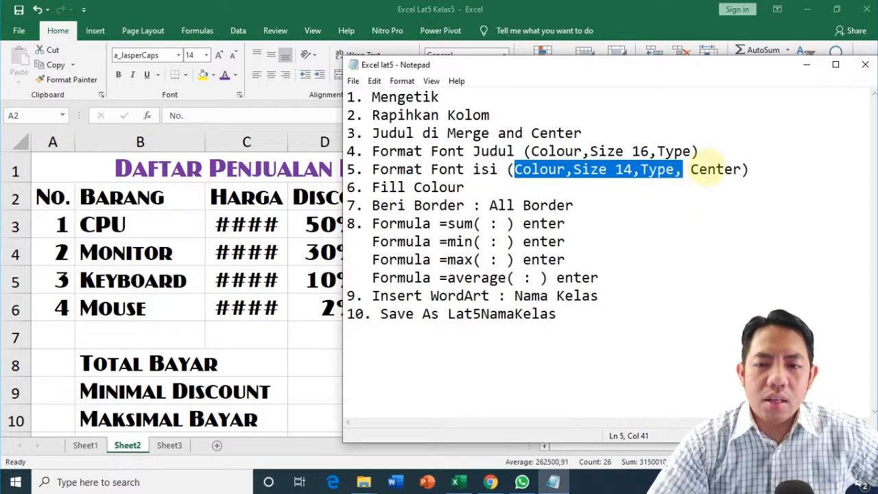
{"action": "key", "text": "alt+Tab"}
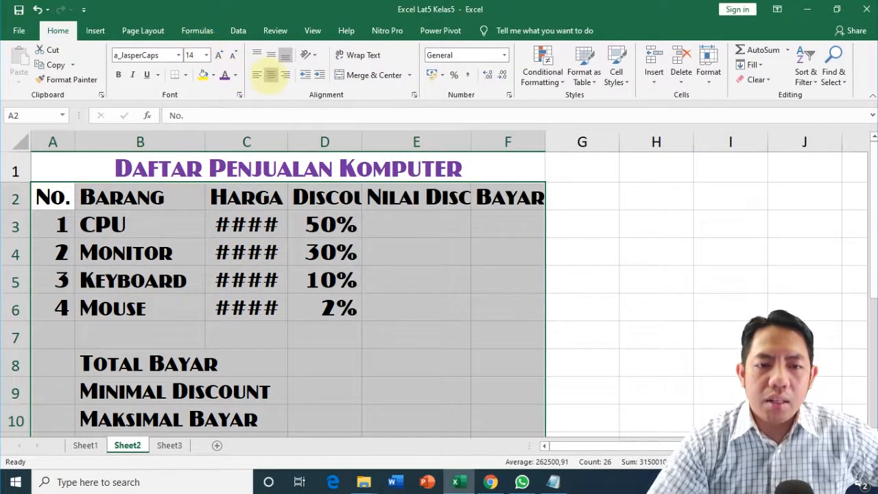
{"action": "left_click", "coordinate": [271, 74]}
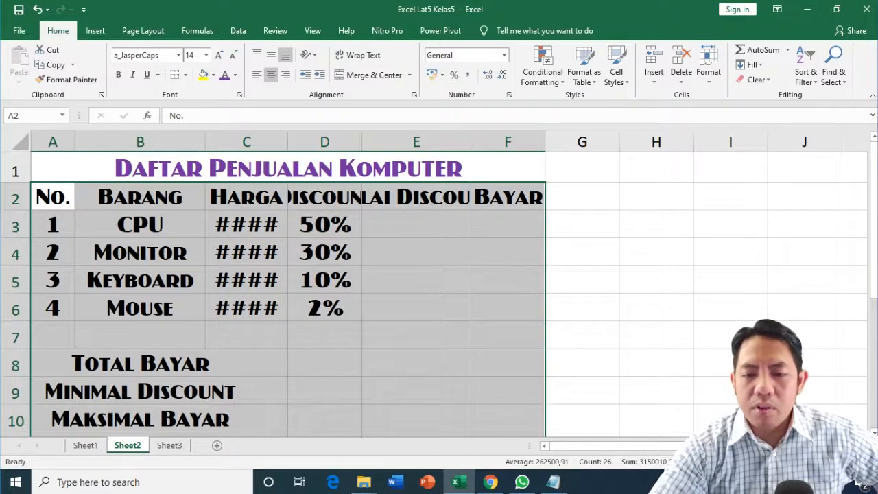
- Widen columns A to F of the sales table so every heading, label and price fits in full
{"action": "left_click", "coordinate": [761, 461]}
{"action": "left_click", "coordinate": [762, 462]}
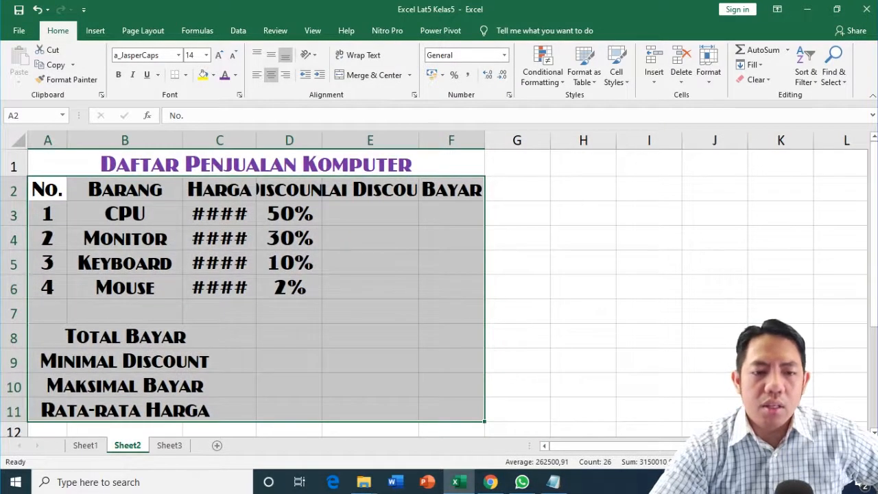
{"action": "left_click", "coordinate": [762, 461]}
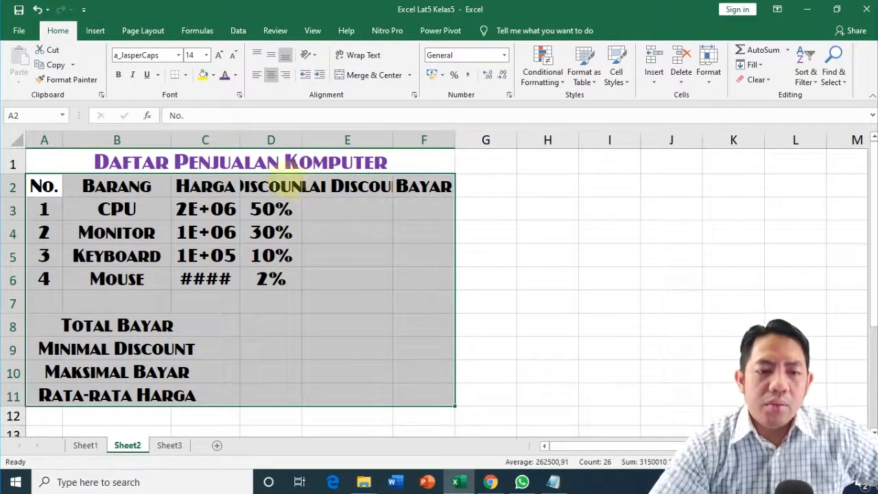
{"action": "left_click_drag", "start_coordinate": [62, 139], "coordinate": [63, 140]}
{"action": "left_click_drag", "start_coordinate": [171, 140], "coordinate": [236, 141]}
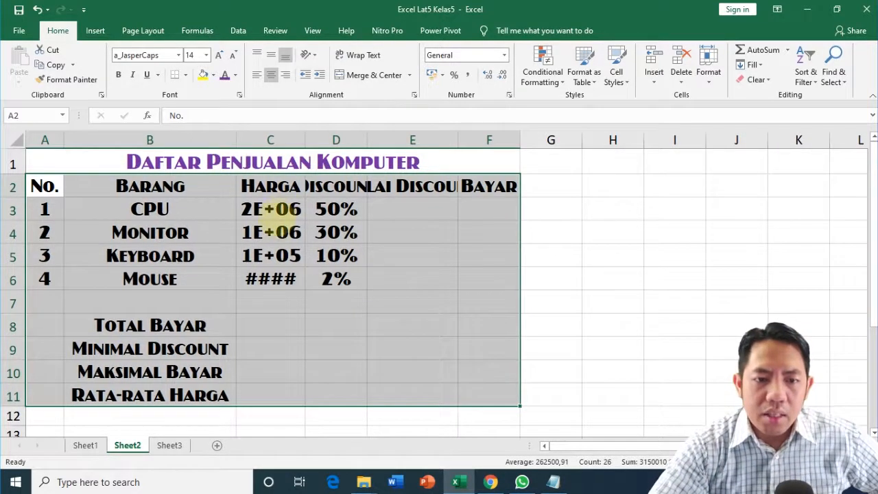
{"action": "left_click_drag", "start_coordinate": [304, 141], "coordinate": [356, 141]}
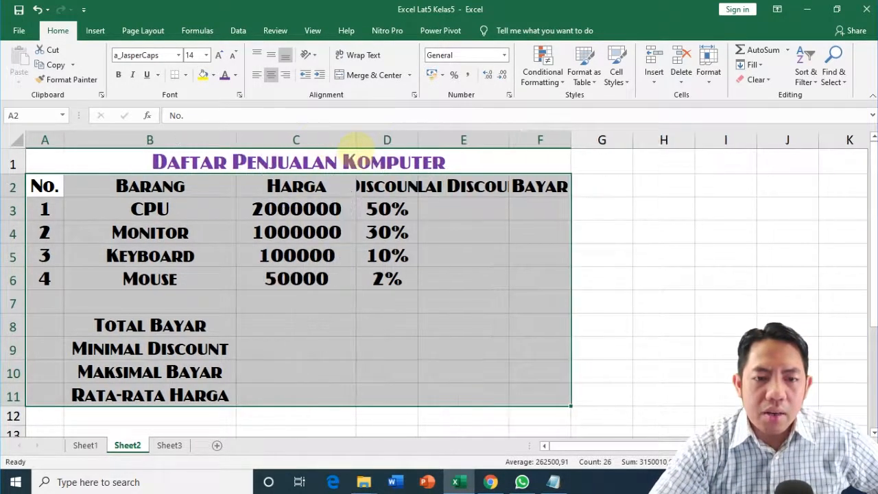
{"action": "left_click_drag", "start_coordinate": [417, 139], "coordinate": [459, 139]}
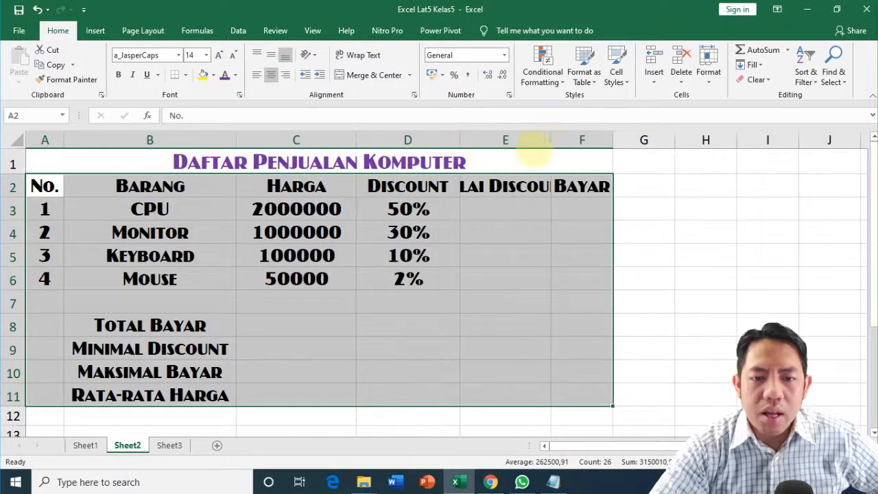
{"action": "left_click_drag", "start_coordinate": [550, 139], "coordinate": [606, 139]}
{"action": "left_click_drag", "start_coordinate": [666, 139], "coordinate": [756, 142]}
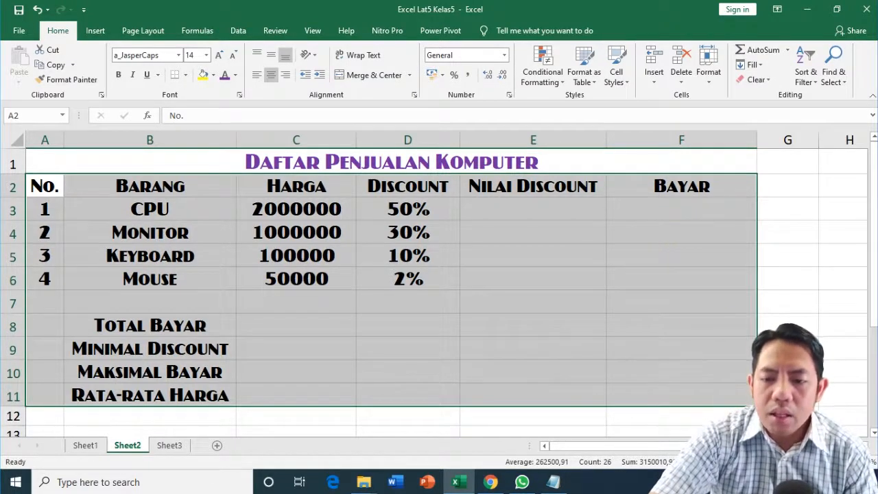
{"action": "scroll", "coordinate": [439, 281], "scroll_direction": "down", "scroll_amount": 3}
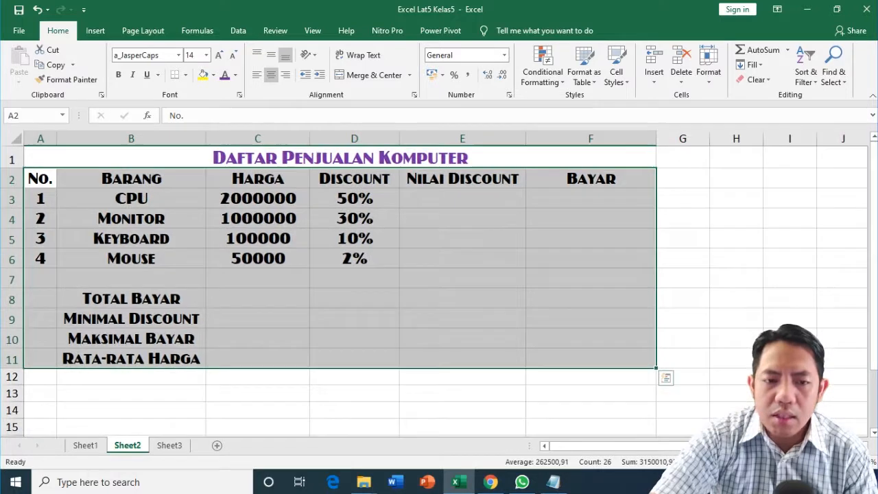
{"action": "scroll", "coordinate": [439, 281], "scroll_direction": "up", "scroll_amount": 2}
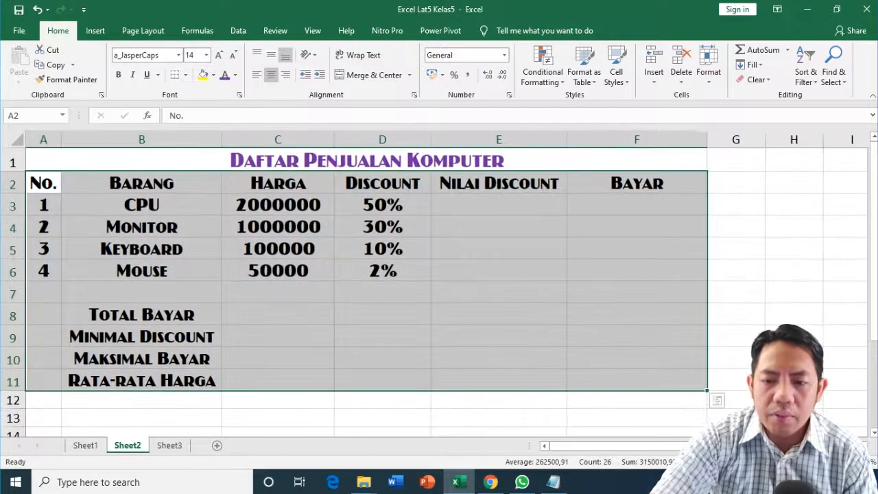
{"action": "left_click", "coordinate": [453, 333]}
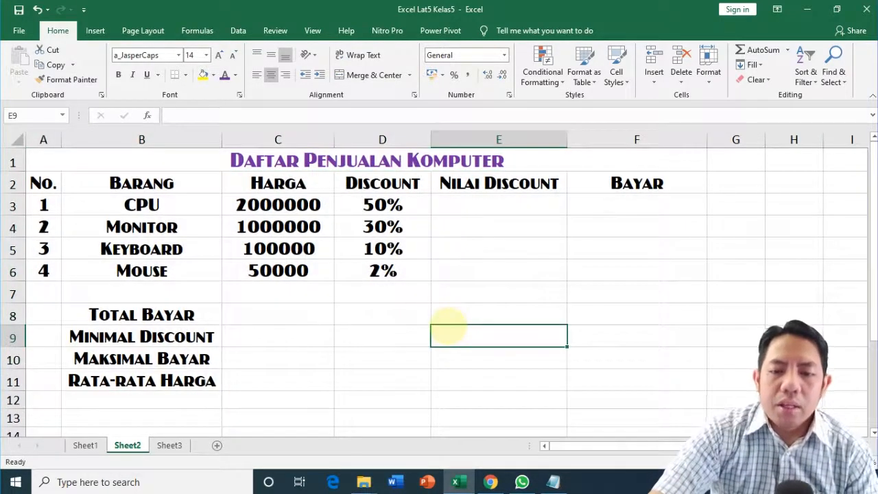
- Check the content font requirements in the Notepad notes and color the text of A2:F11 dark orange in the Excel workbook
{"action": "left_click", "coordinate": [552, 481]}
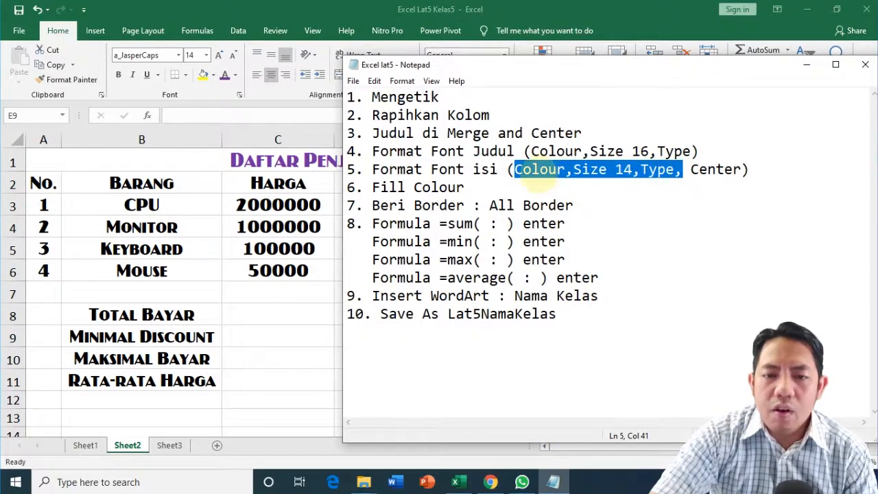
{"action": "key", "text": "alt+Tab"}
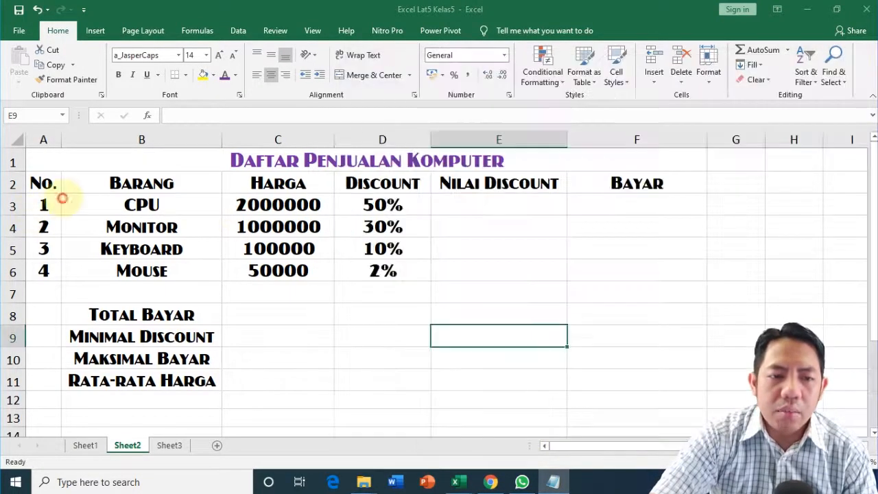
{"action": "left_click_drag", "start_coordinate": [41, 180], "coordinate": [605, 393]}
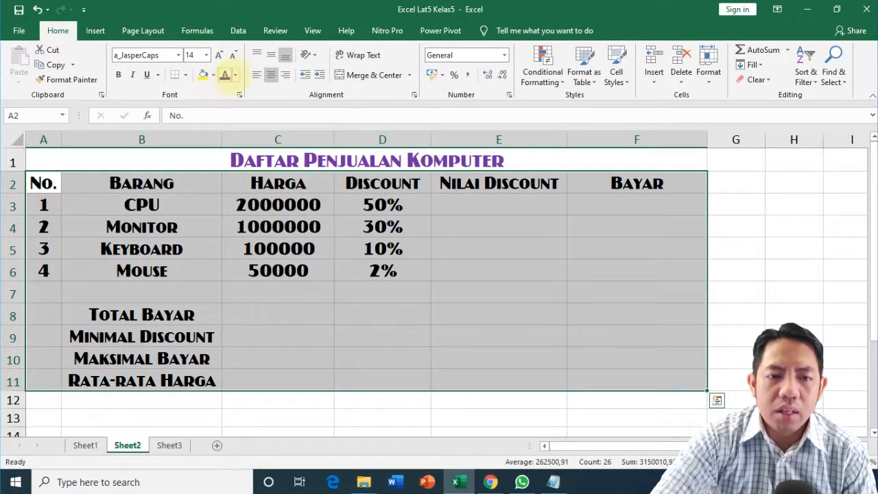
{"action": "left_click", "coordinate": [234, 75]}
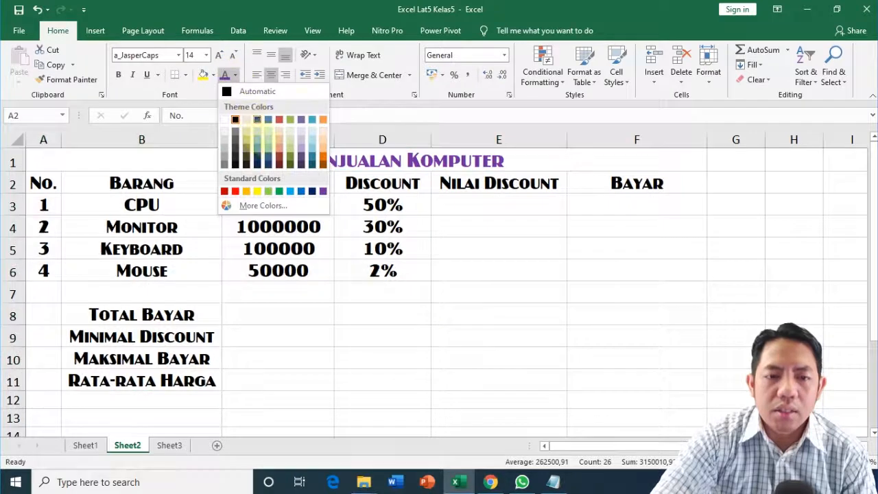
{"action": "left_click", "coordinate": [323, 160]}
{"action": "left_click", "coordinate": [415, 287]}
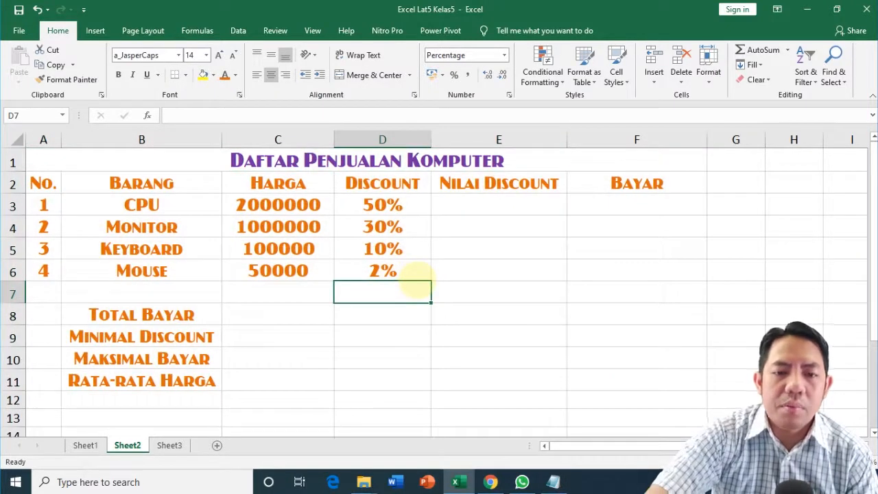
- Mark the Fill Colour line in the Notepad notes and fill the merged title cell in Excel with light orange
{"action": "left_click", "coordinate": [552, 481]}
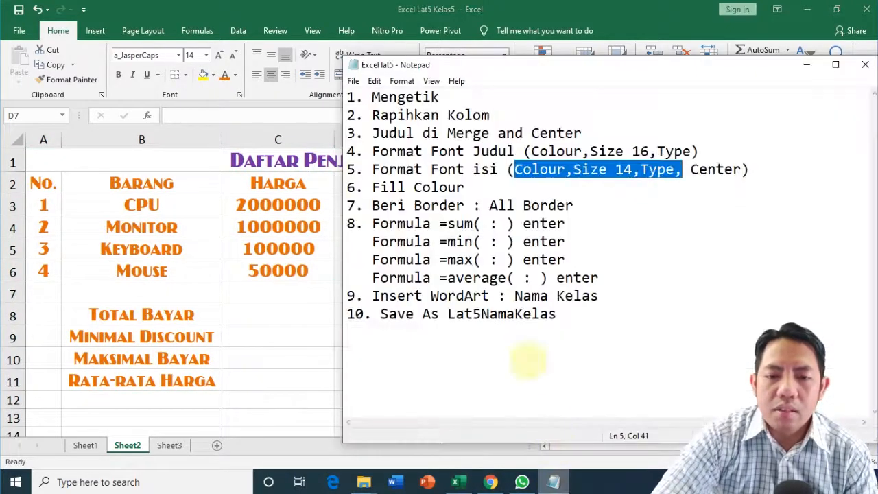
{"action": "left_click", "coordinate": [381, 188]}
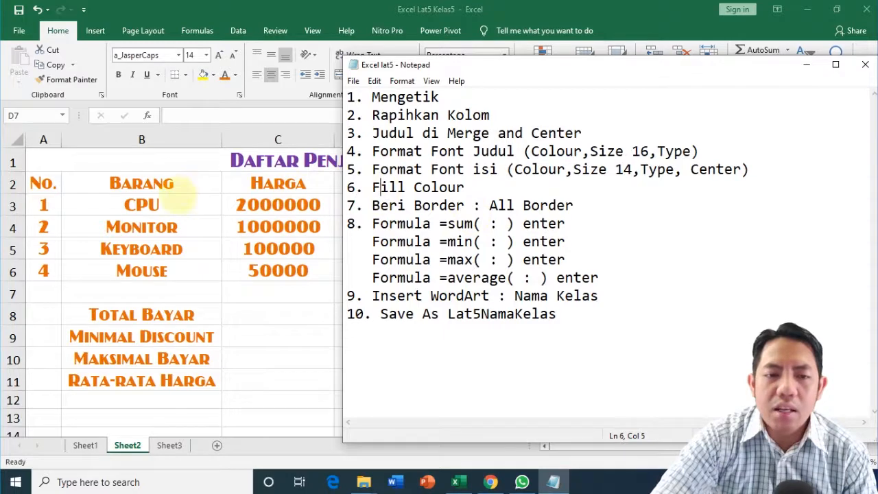
{"action": "key", "text": "alt+Tab"}
{"action": "left_click", "coordinate": [206, 158]}
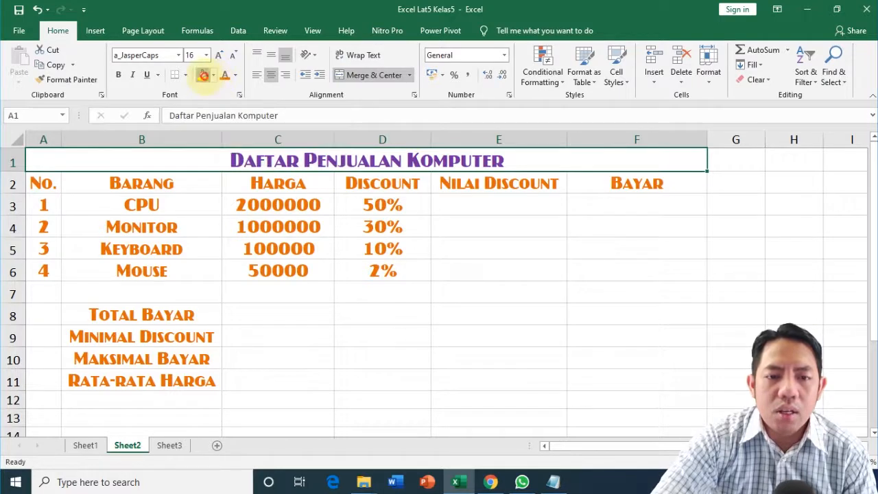
{"action": "left_click", "coordinate": [203, 74]}
{"action": "left_click", "coordinate": [214, 75]}
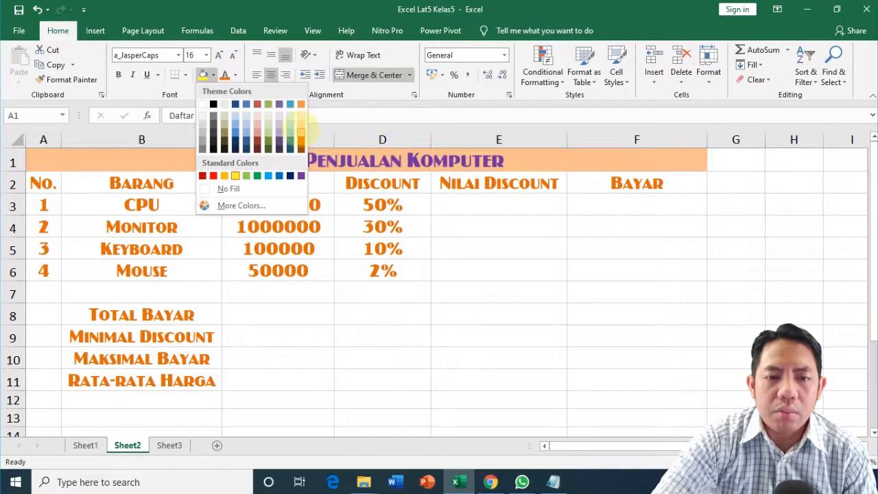
{"action": "left_click", "coordinate": [301, 126]}
{"action": "left_click", "coordinate": [334, 251]}
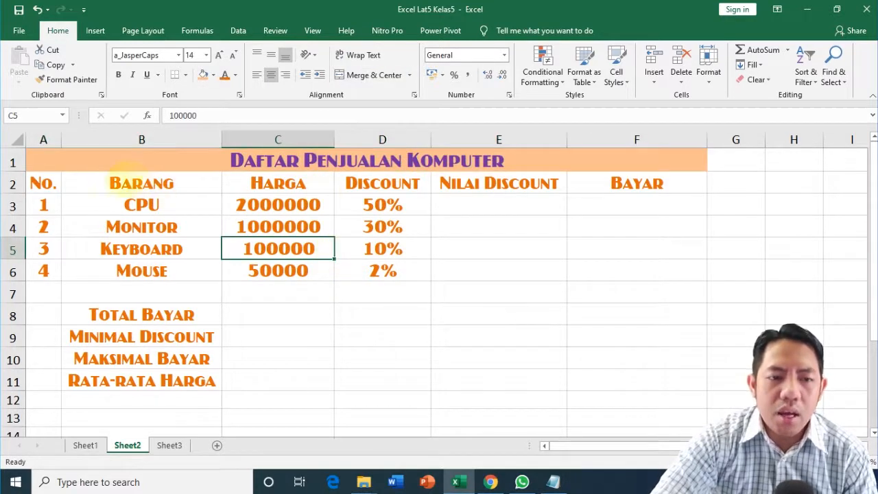
- Fill the table header and item rows, A2:F6, with the lightest aqua shade
{"action": "left_click_drag", "start_coordinate": [41, 183], "coordinate": [623, 268]}
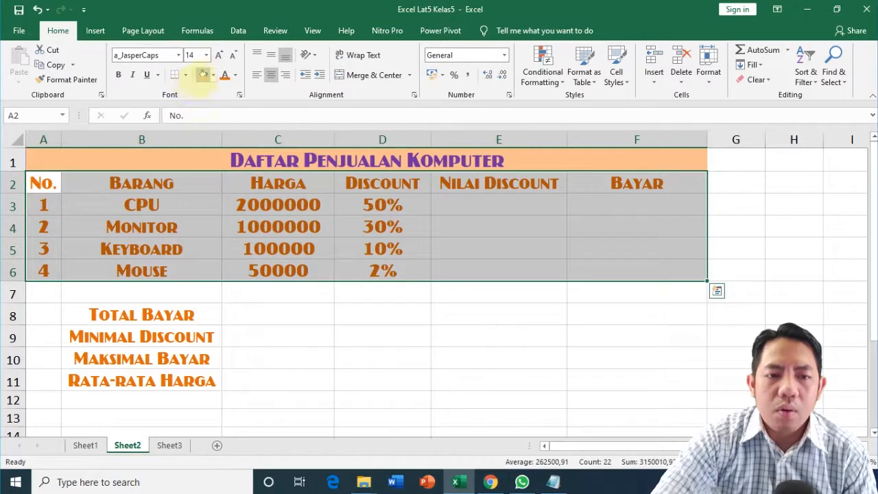
{"action": "left_click", "coordinate": [212, 75]}
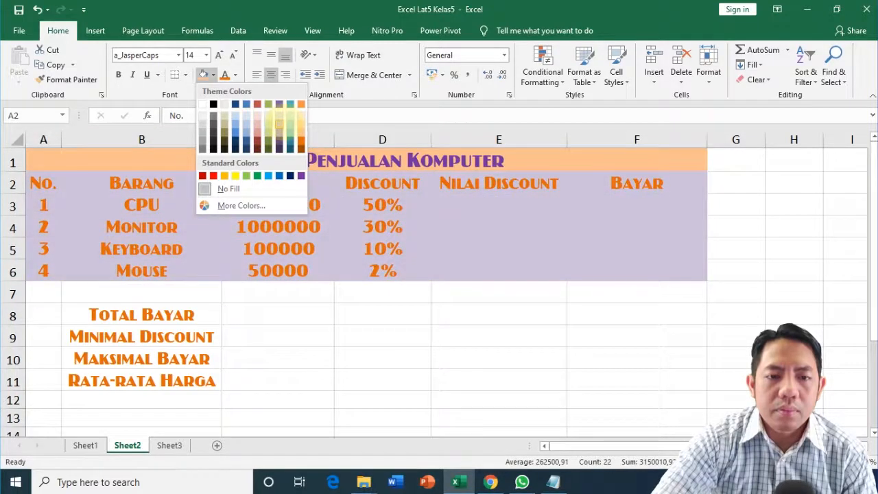
{"action": "left_click", "coordinate": [290, 116]}
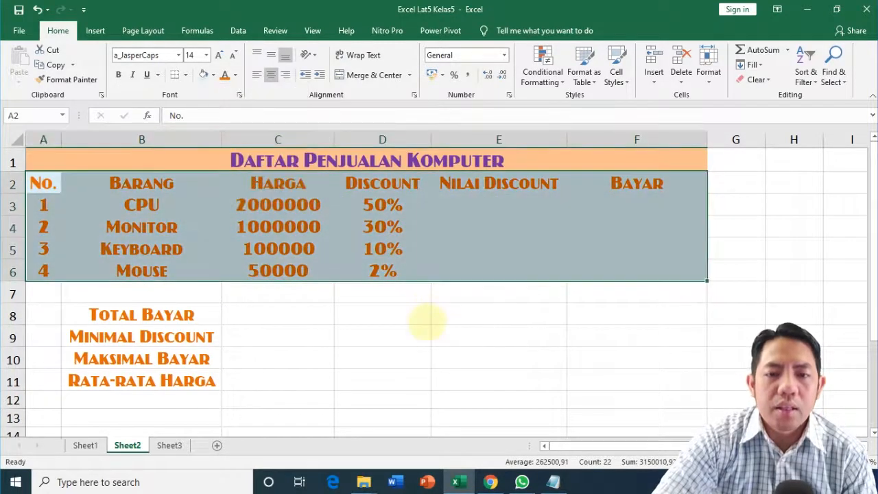
{"action": "left_click", "coordinate": [421, 313]}
- Fill the blank row and summary rows, A7:F11, with a medium blue theme shade
{"action": "left_click_drag", "start_coordinate": [45, 296], "coordinate": [631, 381]}
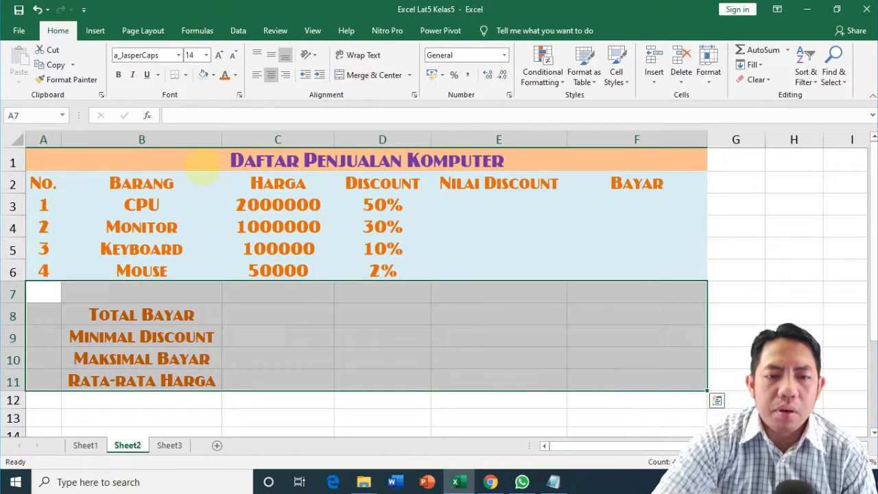
{"action": "left_click", "coordinate": [213, 75]}
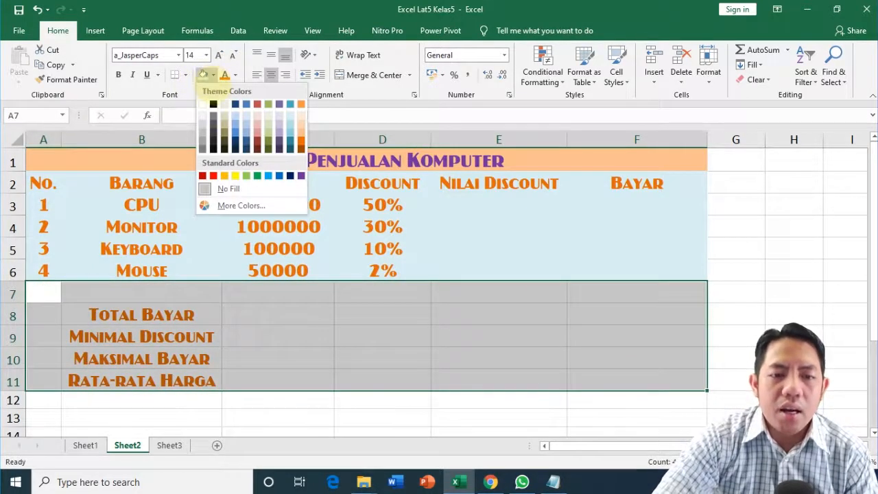
{"action": "left_click", "coordinate": [235, 123]}
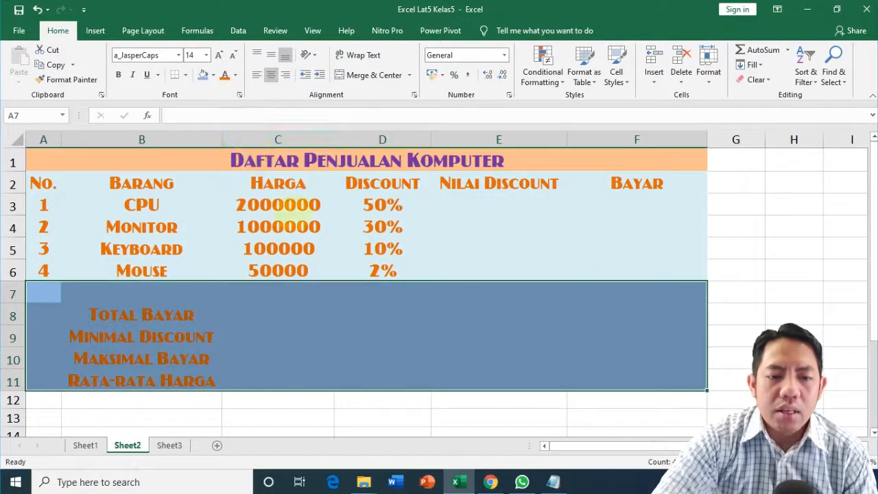
{"action": "left_click", "coordinate": [440, 349]}
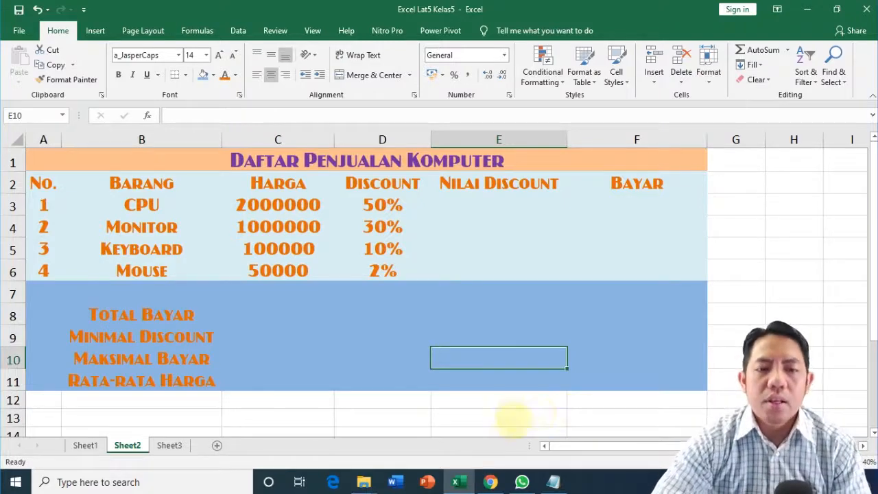
- Highlight the "Beri Border : All Border" line in the Notepad notes and apply All Borders to A1:F11 in Excel
{"action": "left_click", "coordinate": [554, 480]}
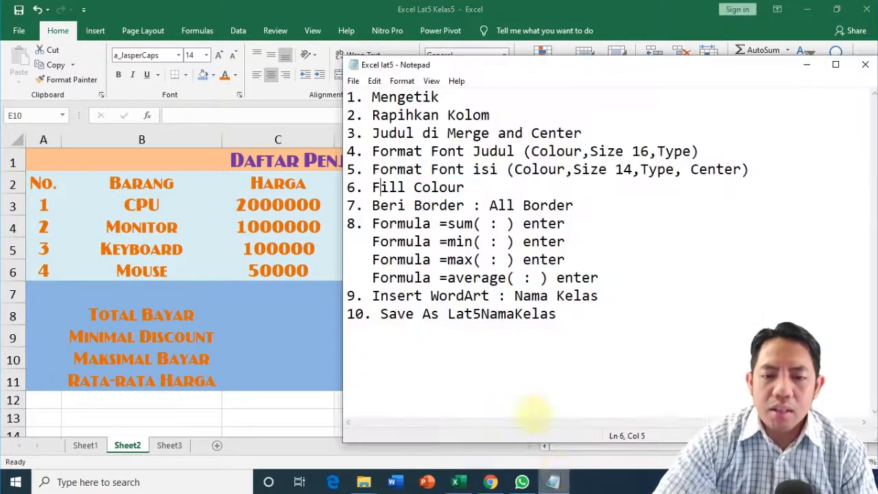
{"action": "left_click_drag", "start_coordinate": [374, 204], "coordinate": [573, 205]}
{"action": "key", "text": "alt+Tab"}
{"action": "left_click_drag", "start_coordinate": [43, 155], "coordinate": [385, 378]}
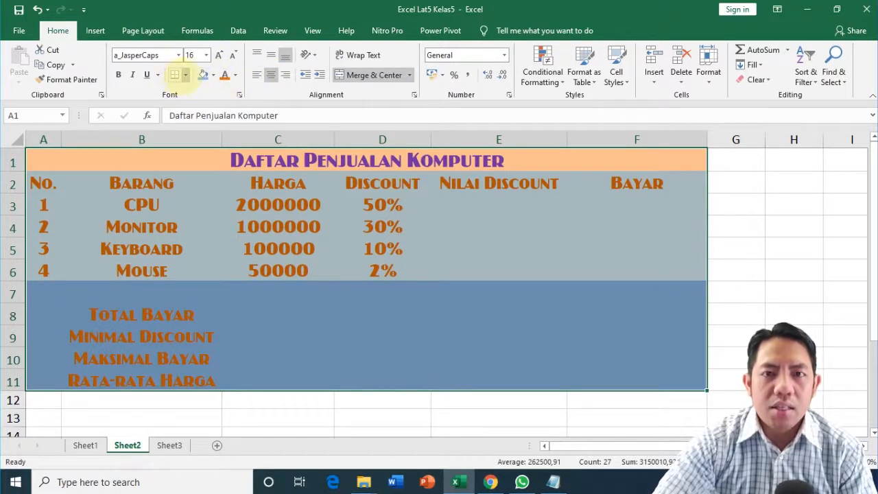
{"action": "left_click", "coordinate": [185, 75]}
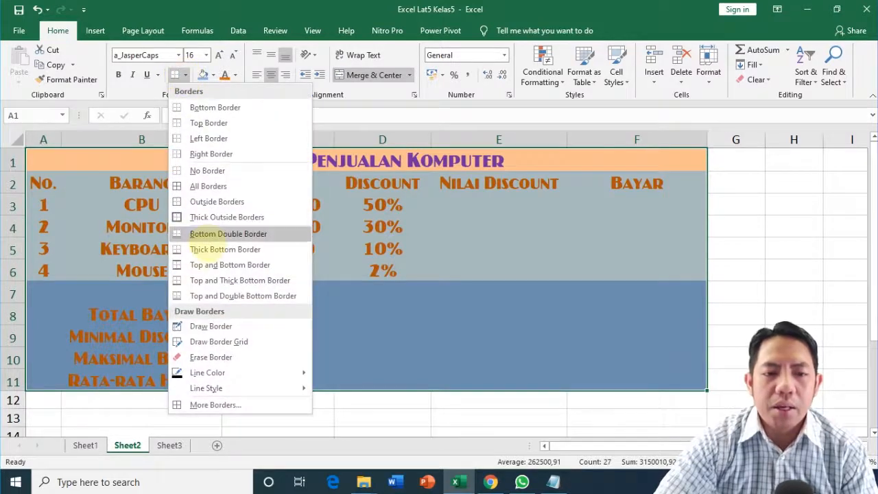
{"action": "left_click", "coordinate": [214, 187]}
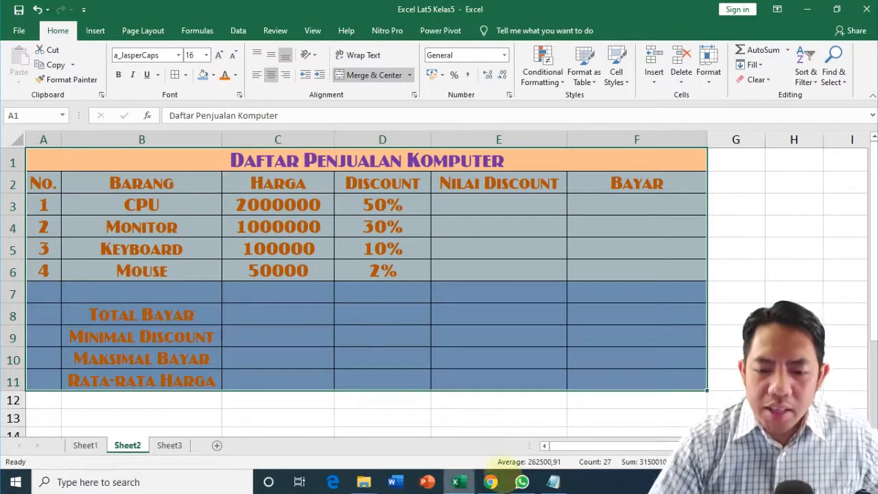
- Highlight the sum, min, max and average formula lines in the Notepad notes and return to the Excel workbook
{"action": "left_click", "coordinate": [553, 481]}
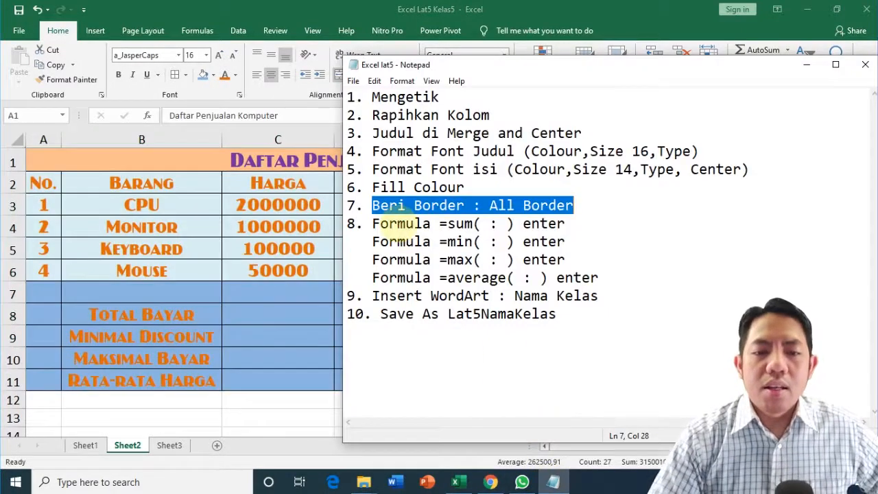
{"action": "left_click", "coordinate": [397, 223]}
{"action": "left_click_drag", "start_coordinate": [372, 223], "coordinate": [604, 278]}
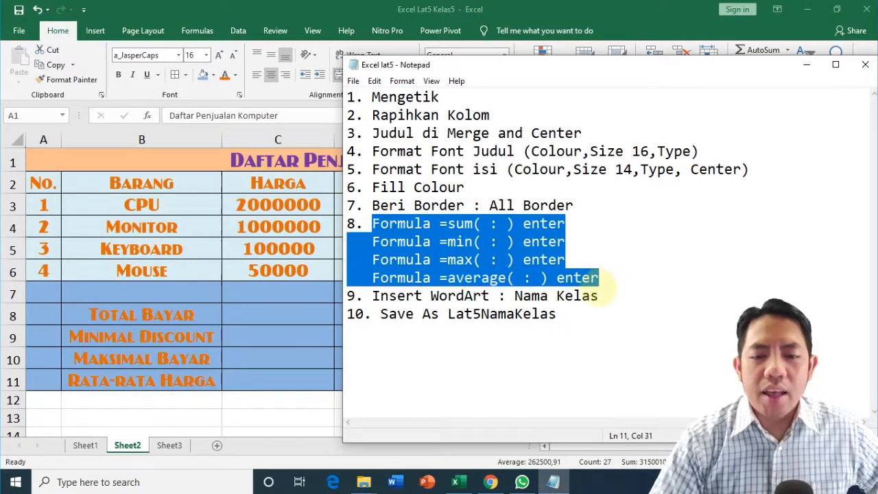
{"action": "left_click", "coordinate": [257, 330]}
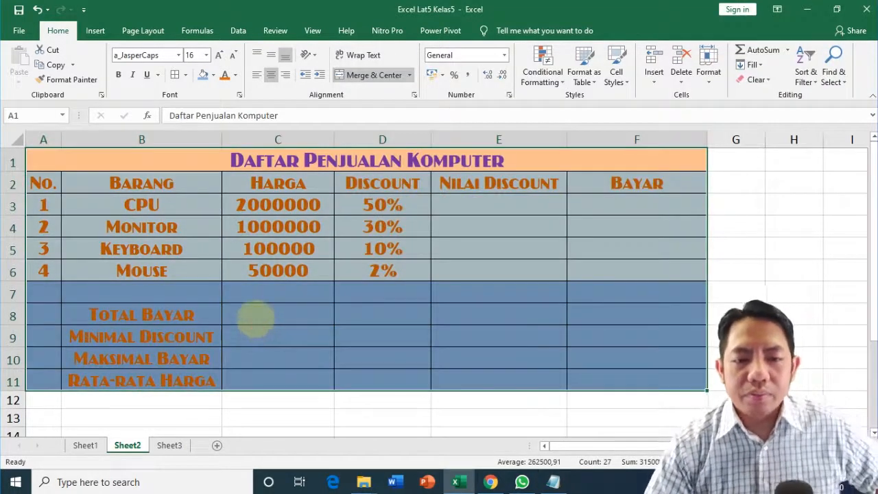
{"action": "left_click", "coordinate": [278, 204]}
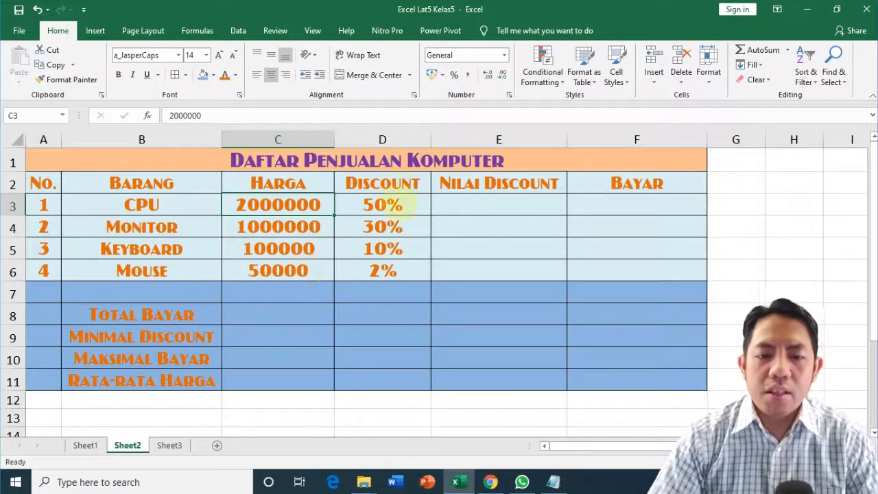
{"action": "left_click", "coordinate": [489, 204]}
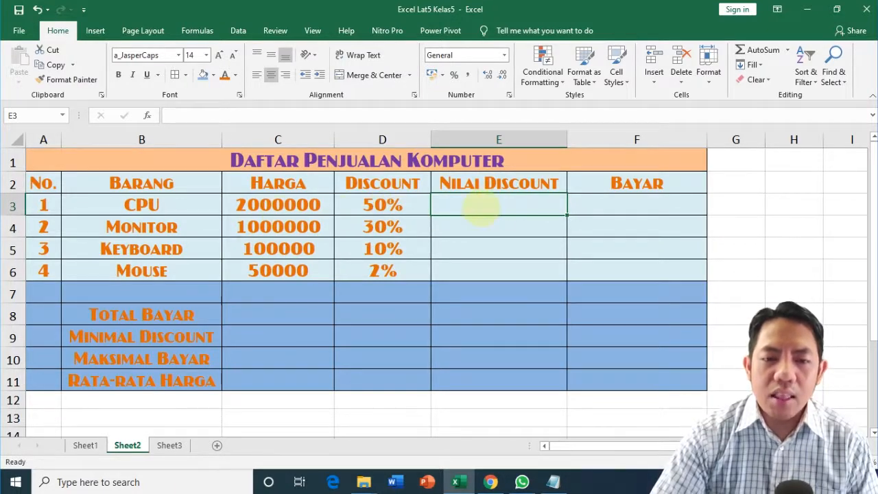
{"action": "left_click", "coordinate": [495, 205]}
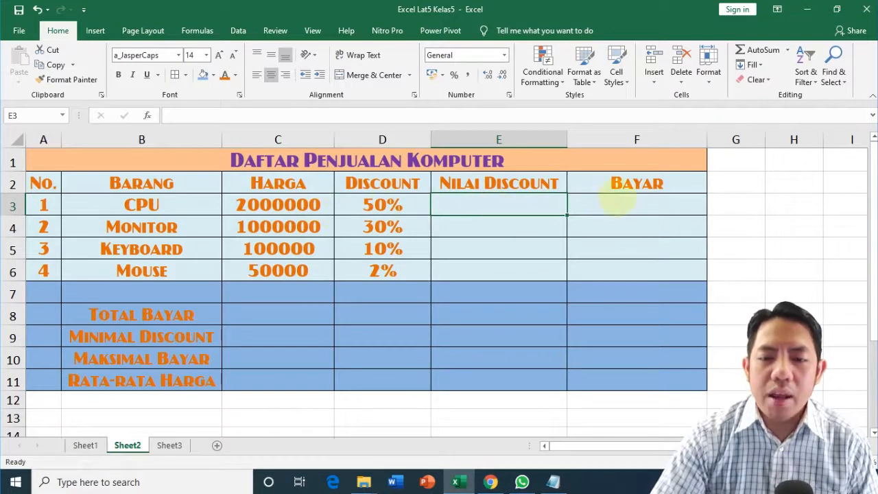
{"action": "left_click", "coordinate": [619, 201]}
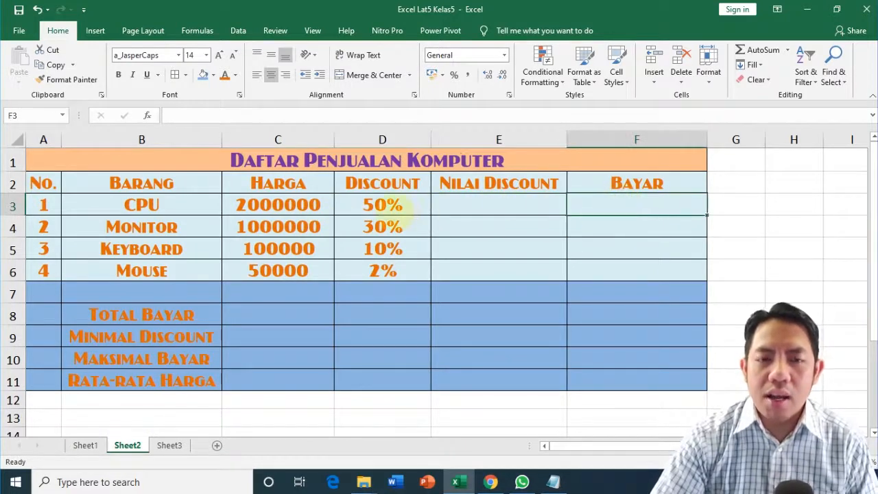
{"action": "left_click", "coordinate": [391, 207]}
- Calculate the CPU's discount amount in cell E3 with the formula =C3*D3
{"action": "left_click", "coordinate": [482, 203]}
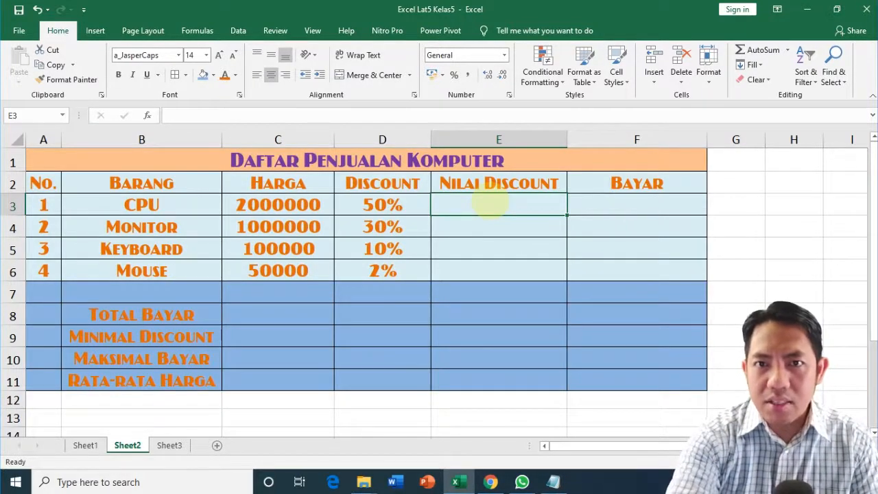
{"action": "type", "text": "="}
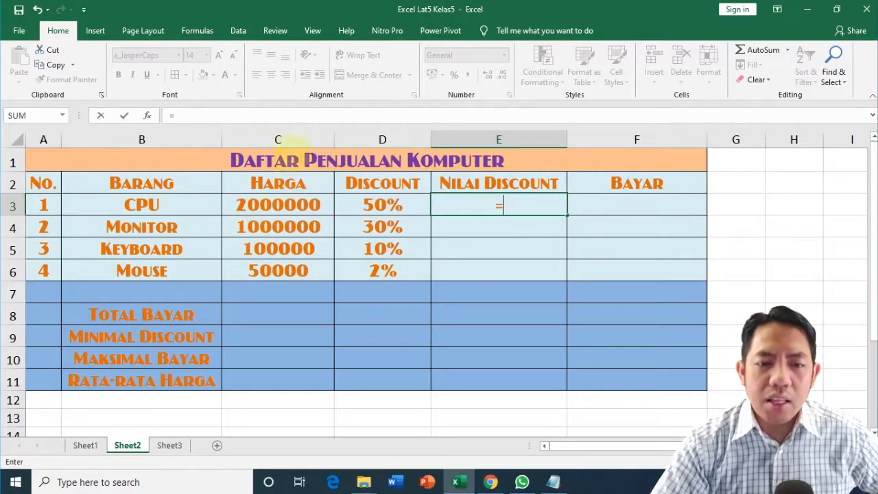
{"action": "type", "text": "c3"}
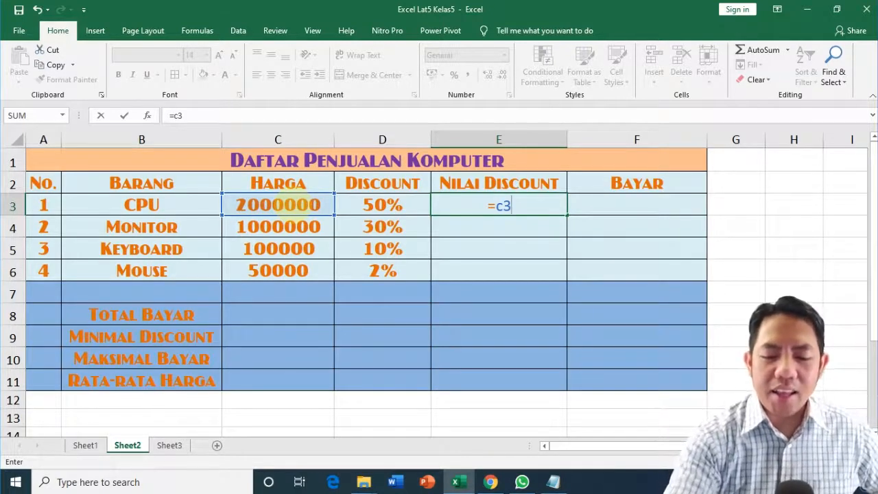
{"action": "type", "text": "*"}
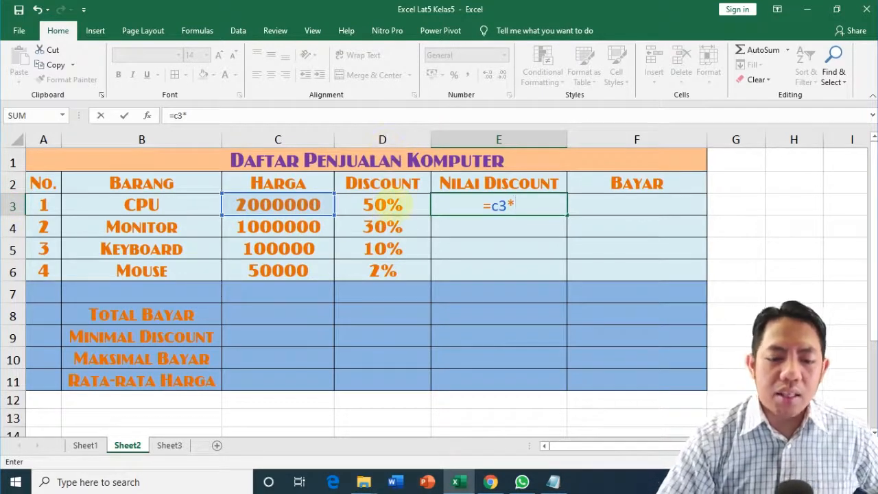
{"action": "type", "text": "d3"}
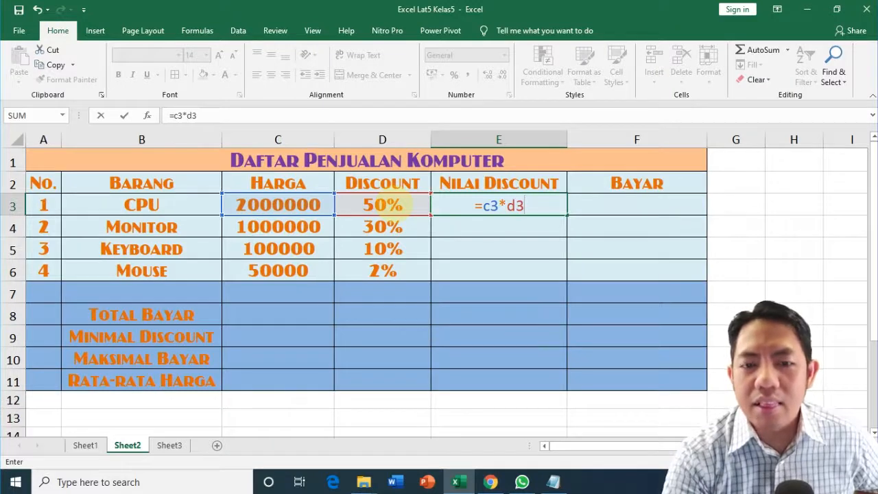
{"action": "key", "text": "Return"}
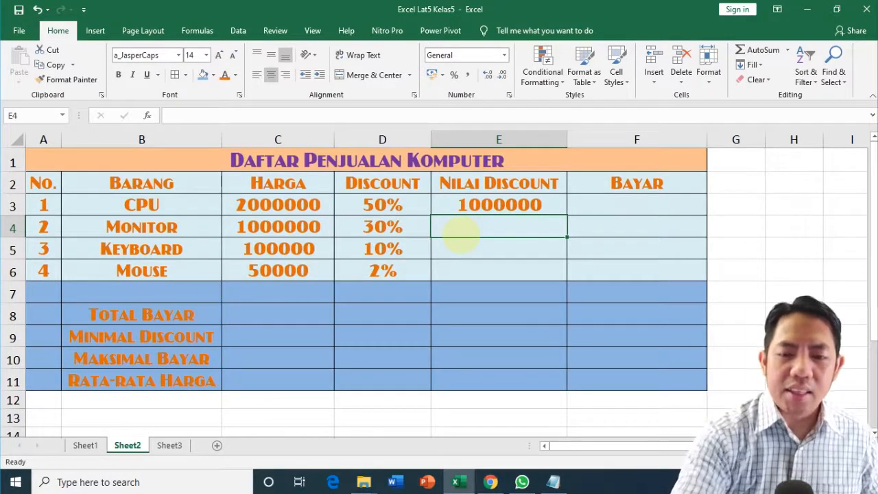
- Calculate the Monitor's discount amount in cell E4 with the formula =C4*D4
{"action": "type", "text": "="}
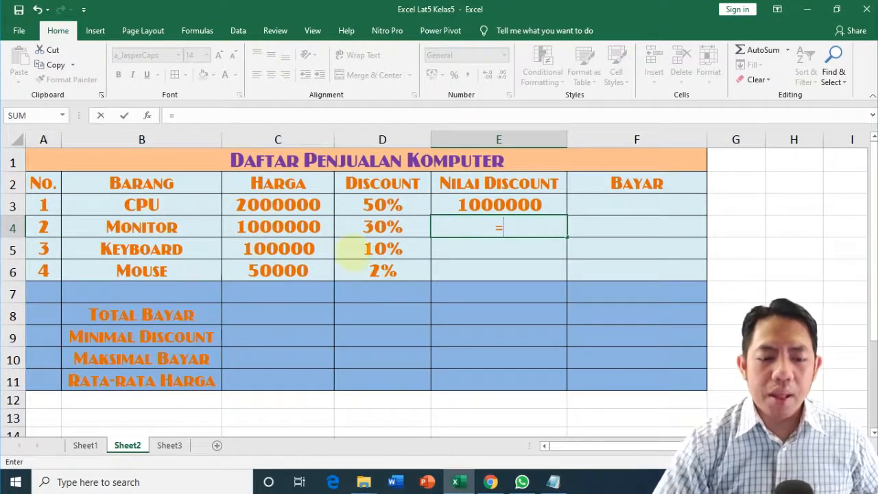
{"action": "type", "text": "c4"}
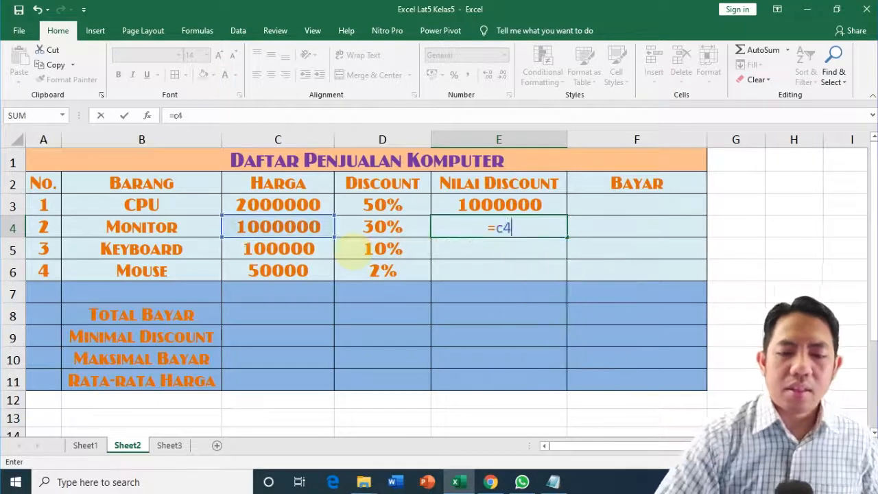
{"action": "type", "text": "*"}
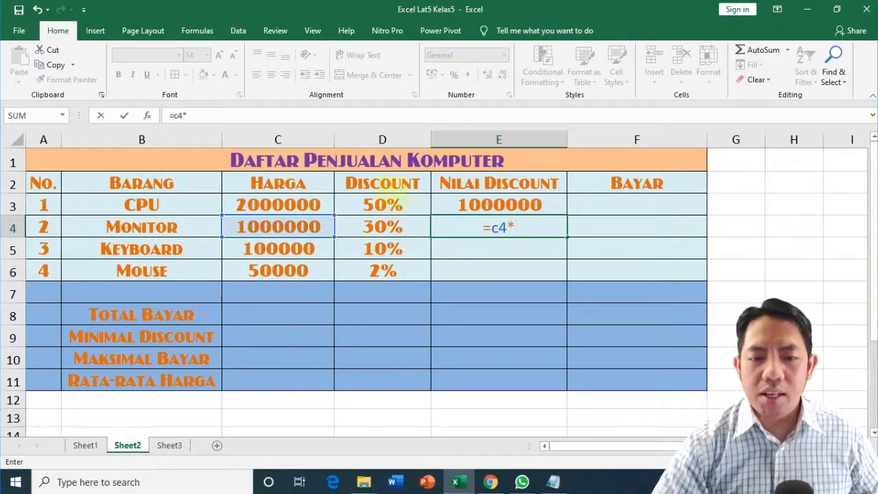
{"action": "type", "text": "d4"}
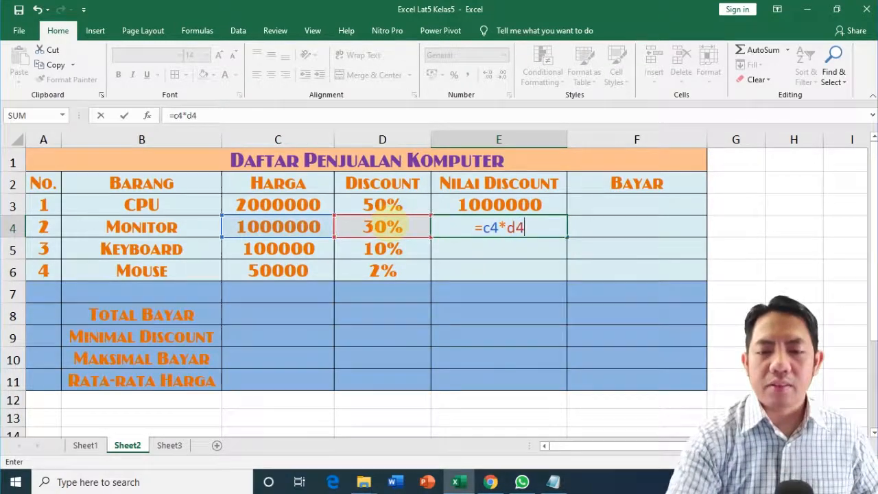
{"action": "key", "text": "Return"}
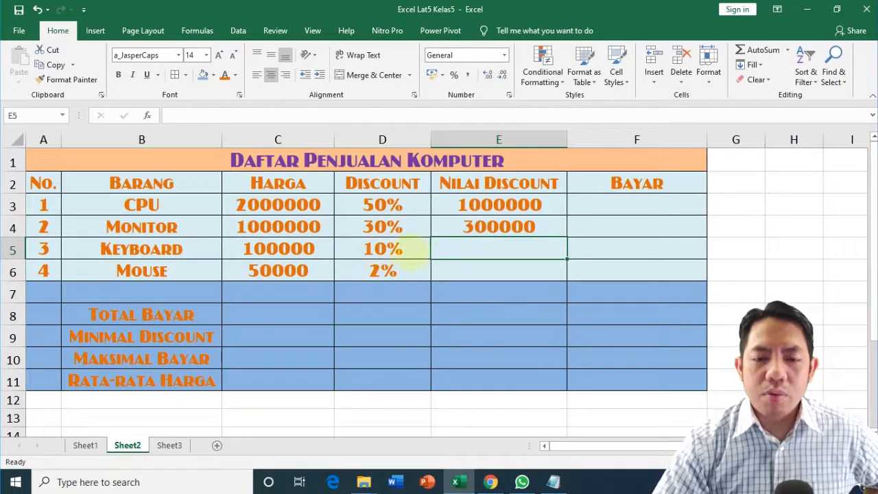
- Calculate the Keyboard's discount amount in cell E5 with the formula =C5*D5
{"action": "type", "text": "="}
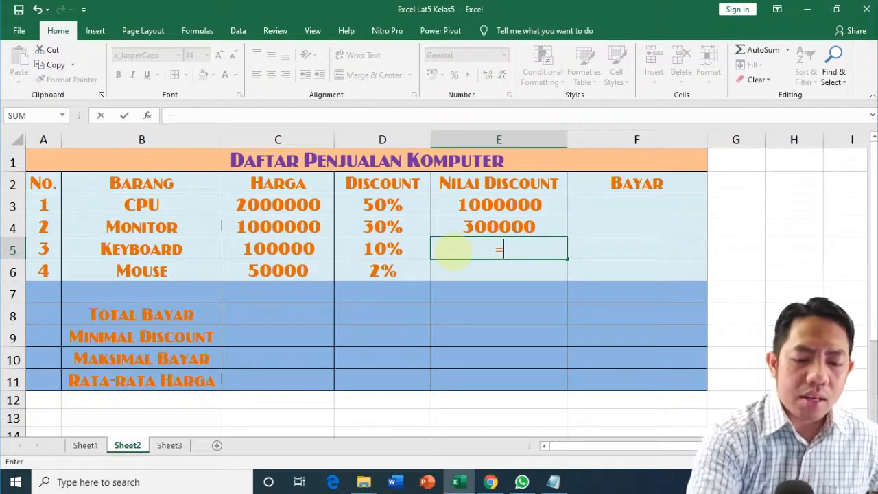
{"action": "type", "text": "c"}
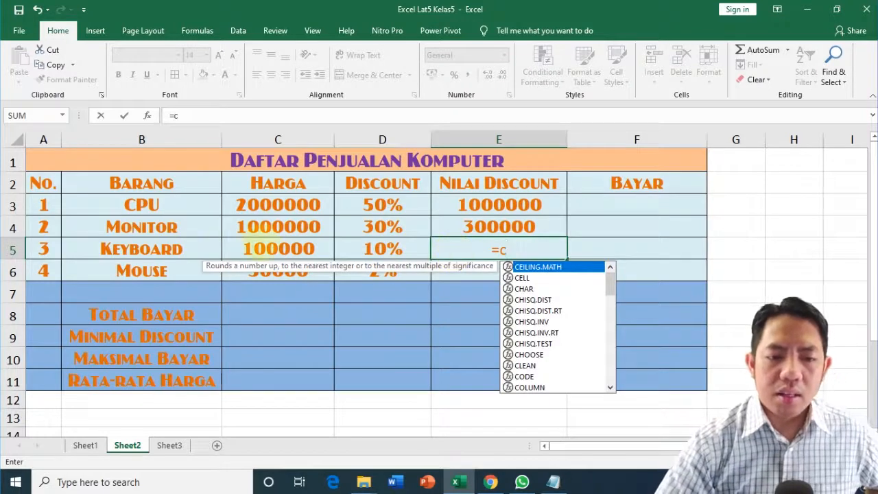
{"action": "type", "text": "5"}
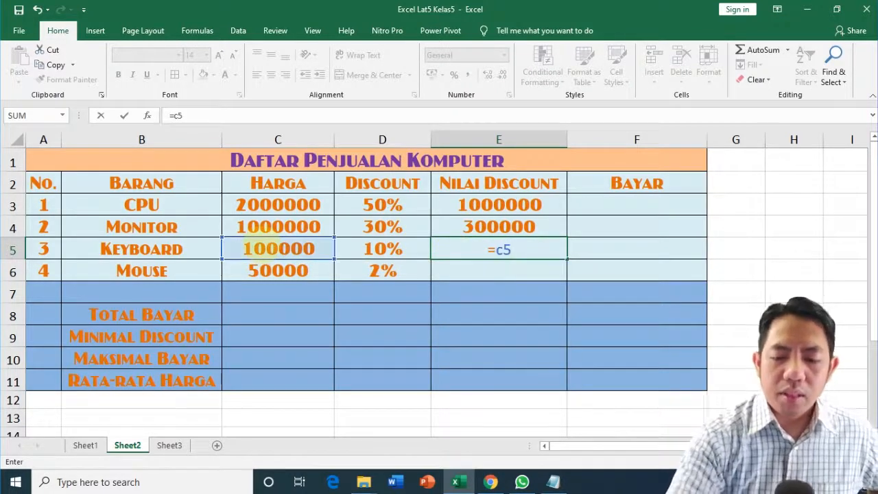
{"action": "type", "text": "*"}
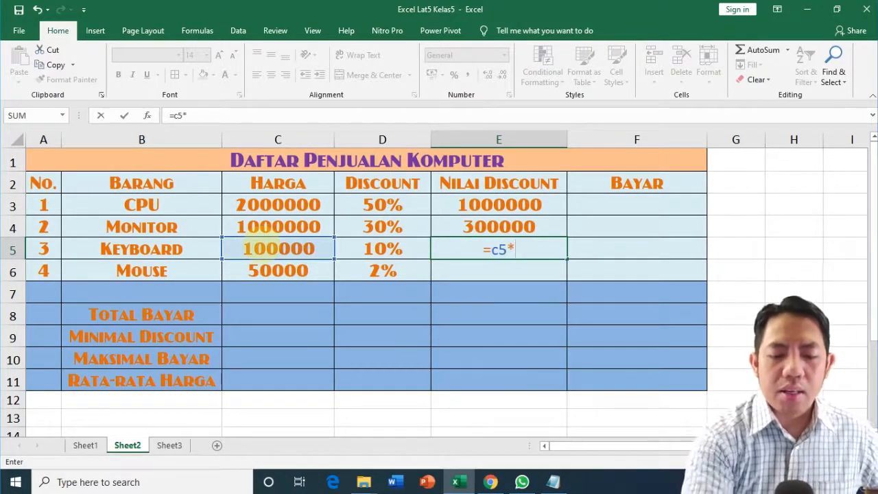
{"action": "type", "text": "d5"}
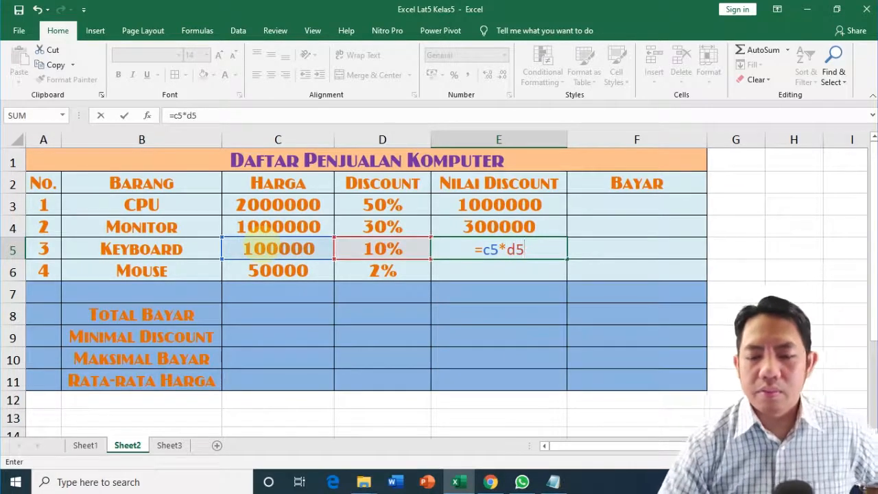
{"action": "key", "text": "Return"}
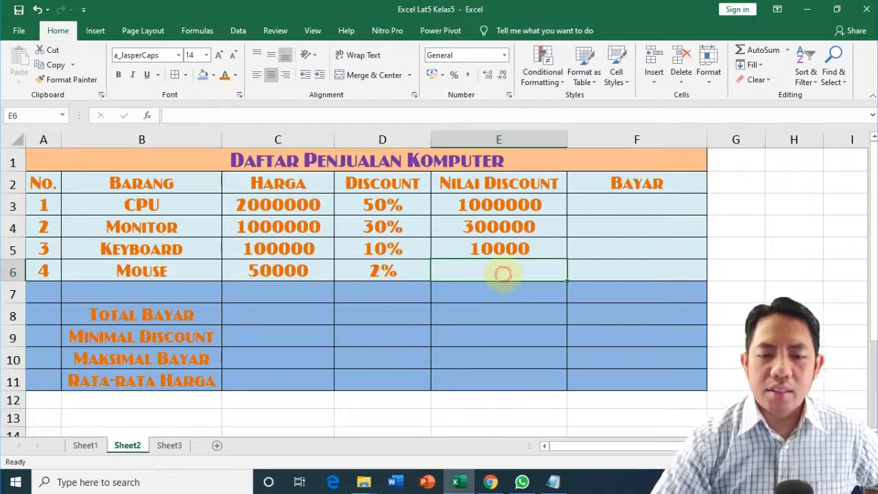
- Calculate the Mouse's discount amount in cell E6 with the formula =C6*D6
{"action": "type", "text": "="}
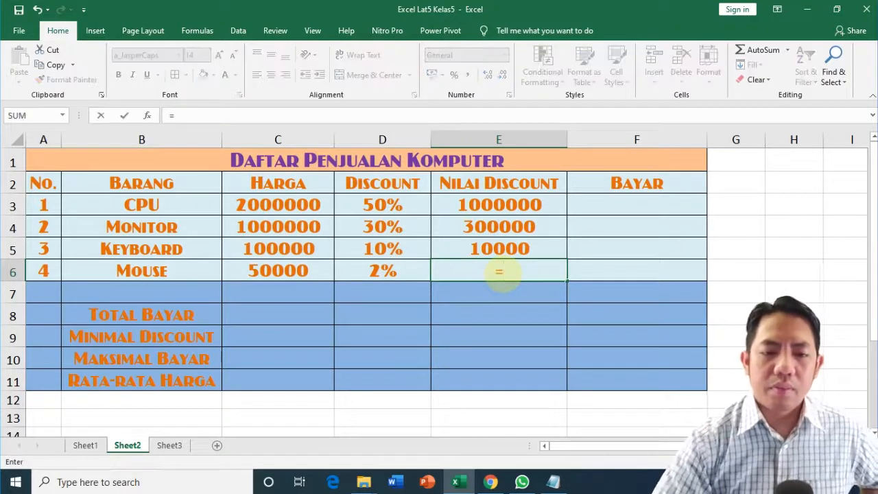
{"action": "type", "text": "c"}
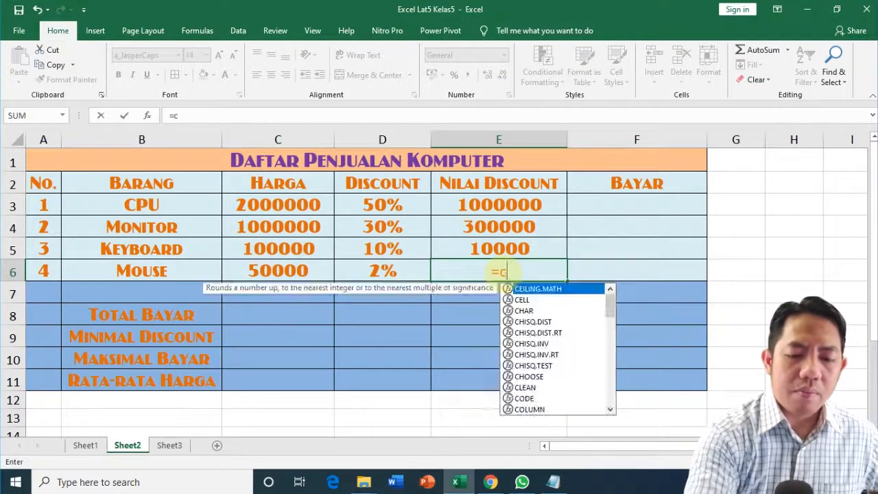
{"action": "type", "text": "6*d6"}
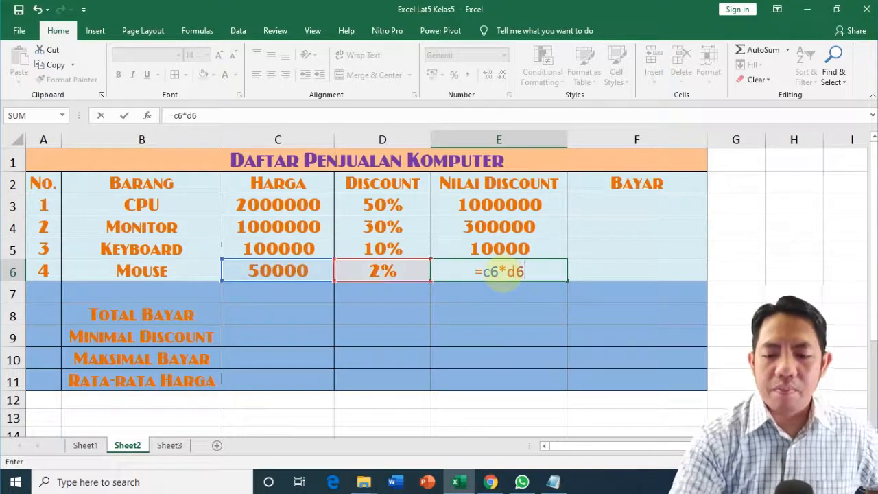
{"action": "key", "text": "Return"}
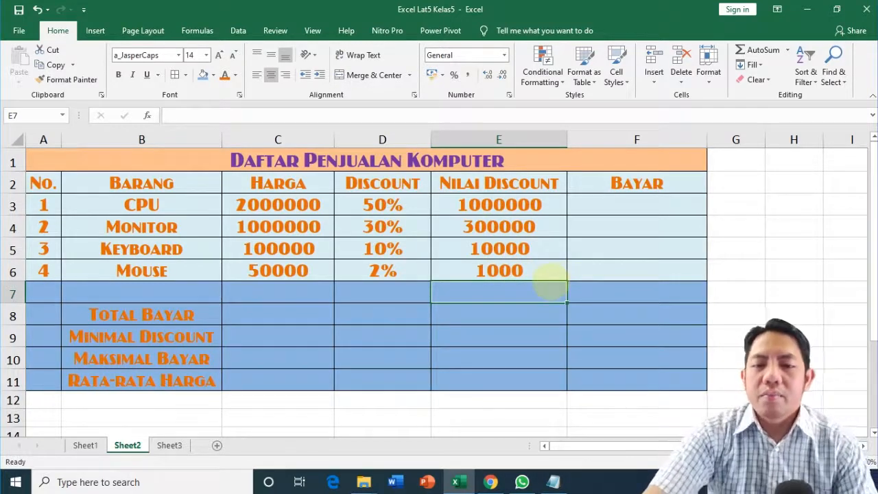
- Calculate the CPU's Bayar amount in cell F3 with the formula =C3-E3
{"action": "left_click", "coordinate": [588, 203]}
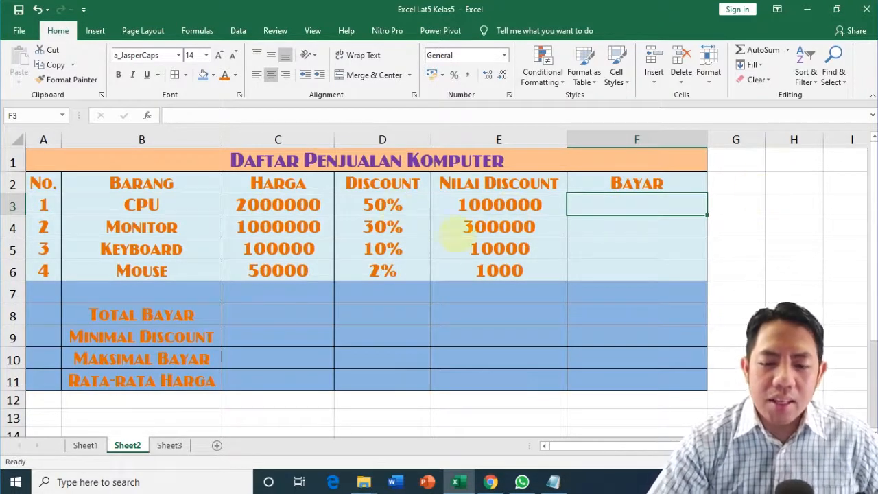
{"action": "type", "text": "="}
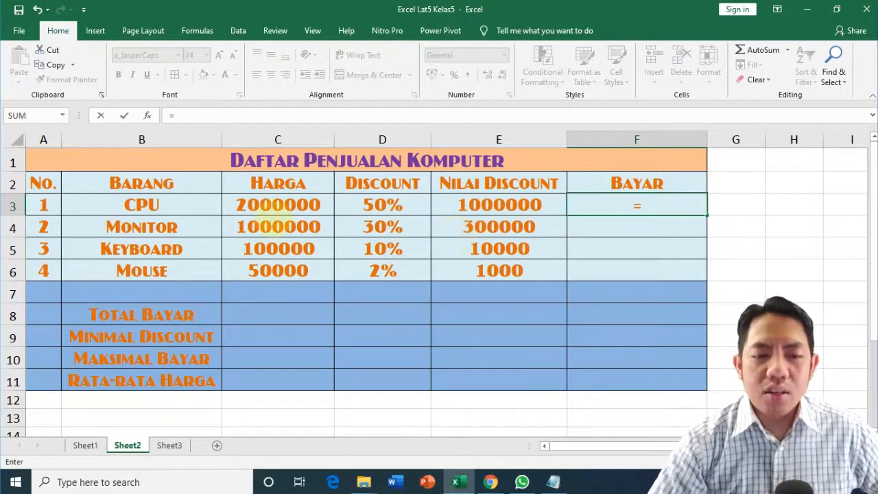
{"action": "type", "text": "c3"}
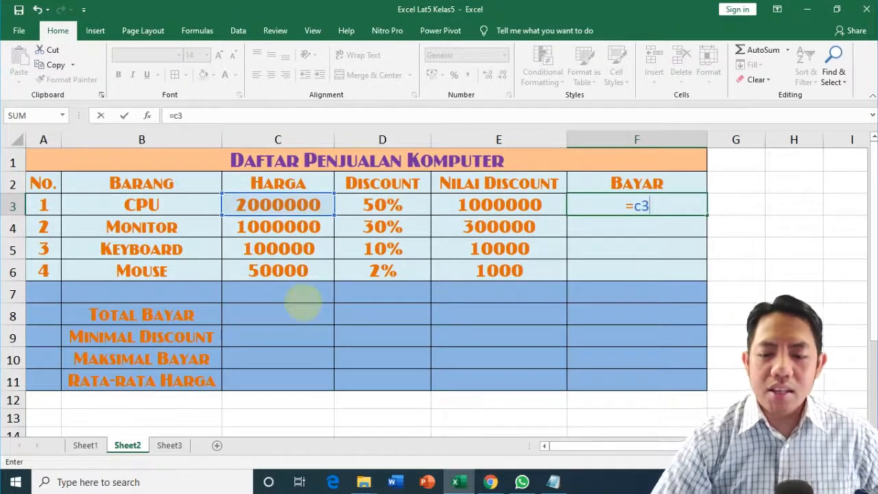
{"action": "type", "text": "-"}
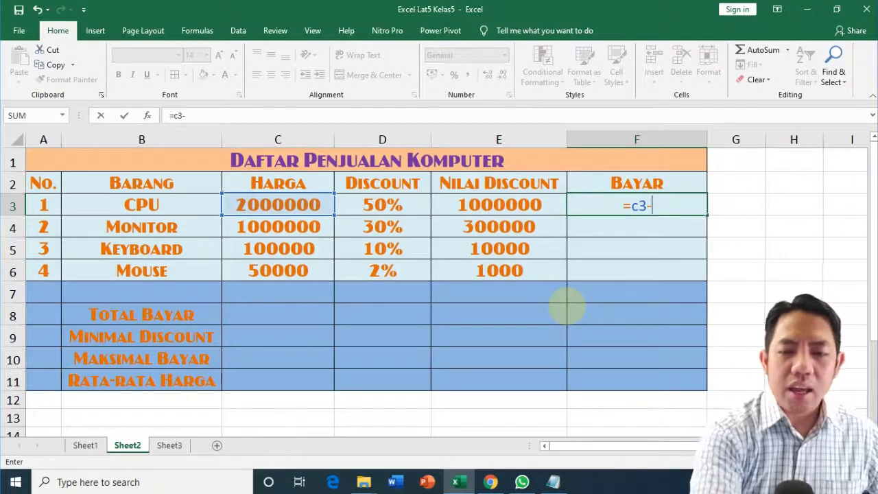
{"action": "type", "text": "e"}
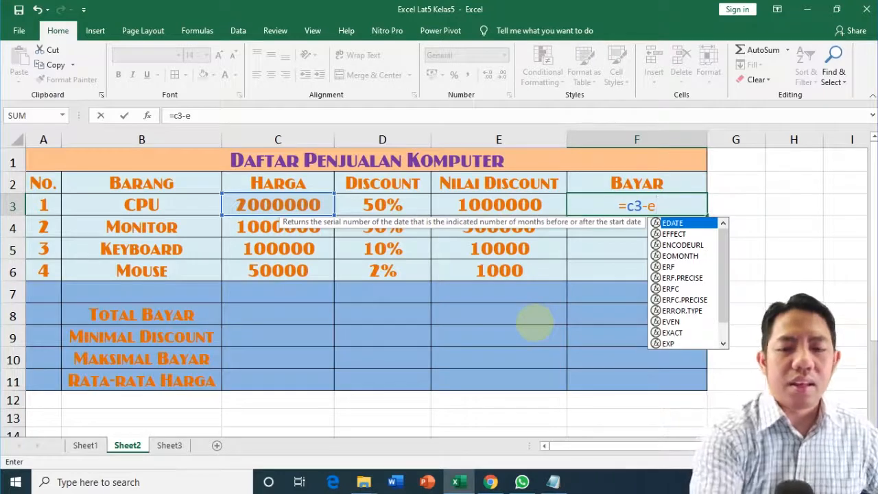
{"action": "type", "text": "3"}
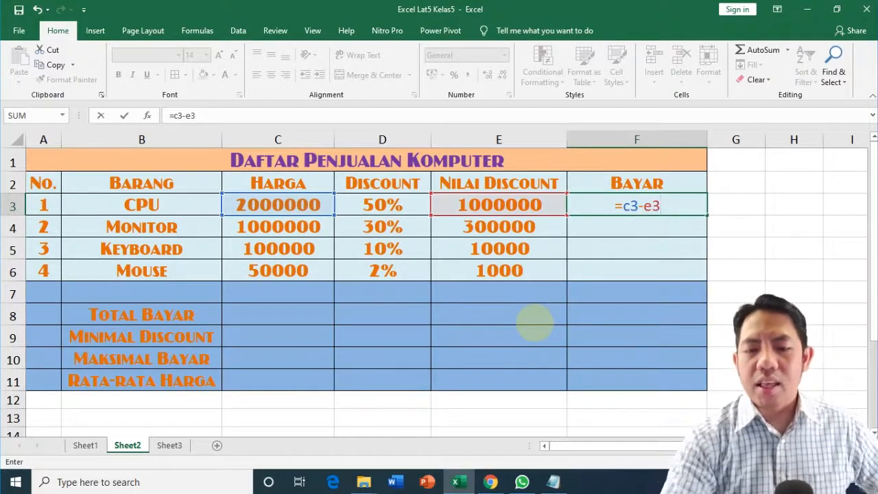
{"action": "key", "text": "Return"}
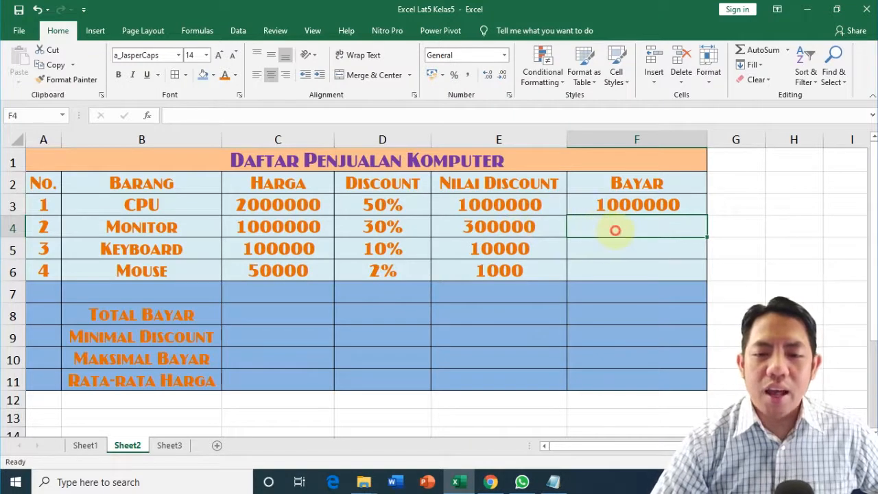
- Calculate the Monitor's Bayar amount in cell F4 with the formula =C4-E4
{"action": "type", "text": "="}
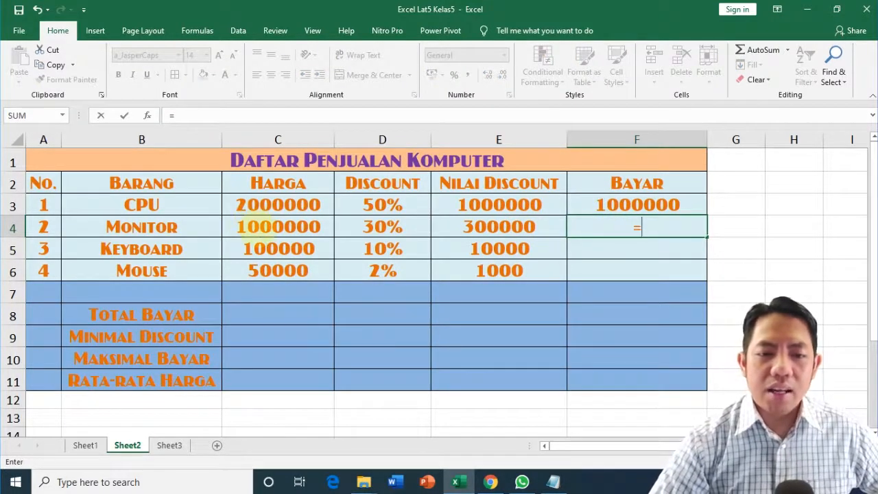
{"action": "type", "text": "c"}
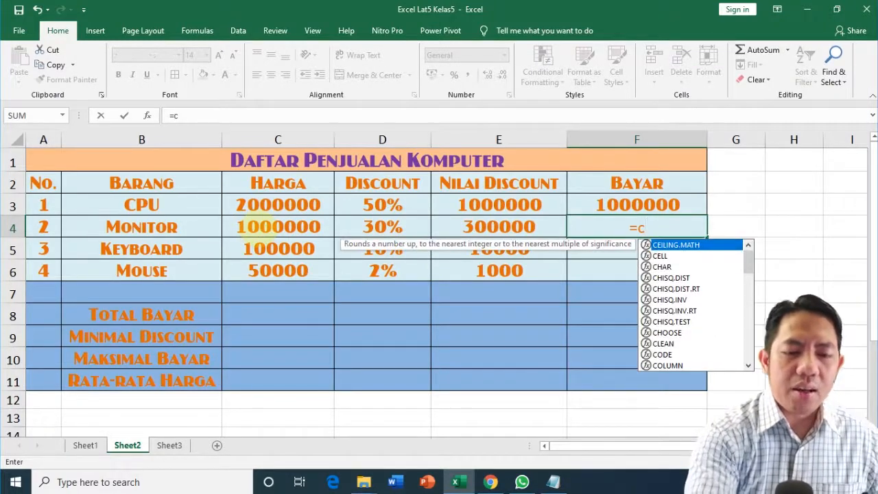
{"action": "type", "text": "4-"}
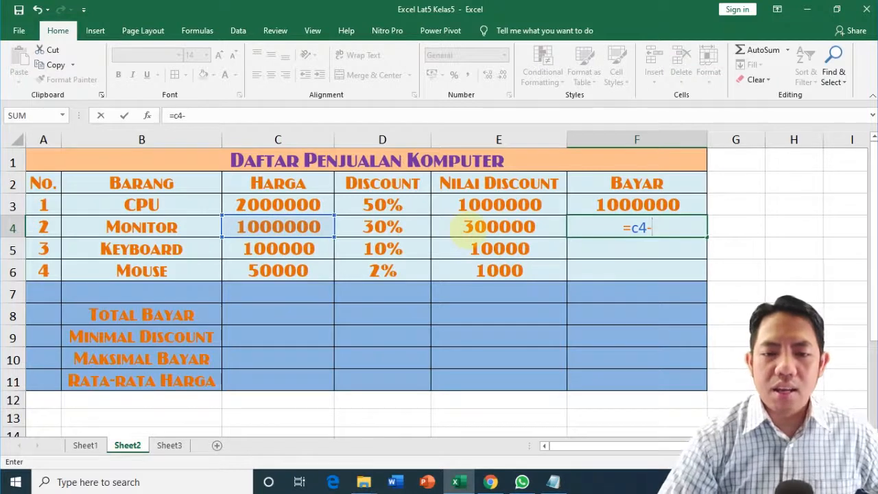
{"action": "type", "text": "e4"}
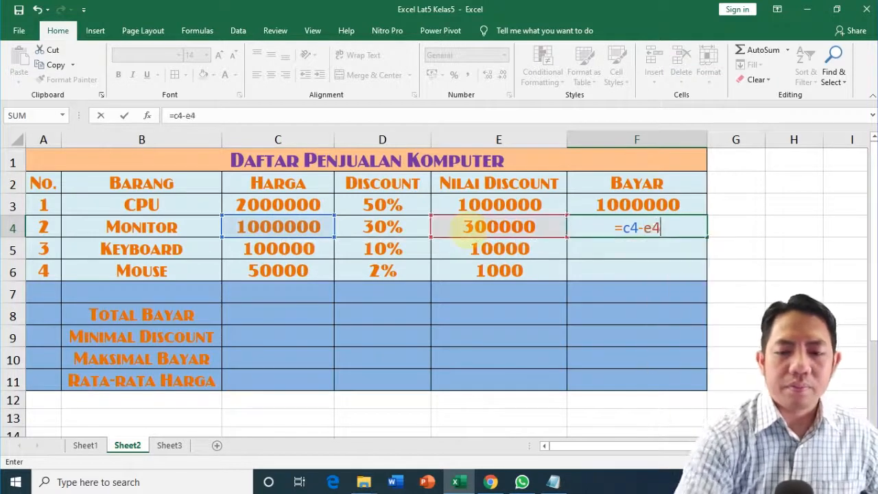
{"action": "key", "text": "Return"}
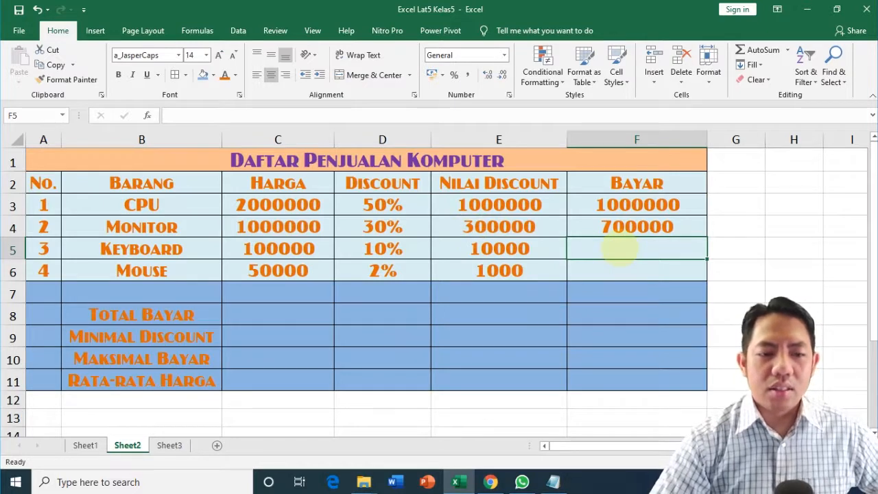
- Calculate the Keyboard's Bayar amount in cell F5 with the formula =C5-E5
{"action": "type", "text": "=c"}
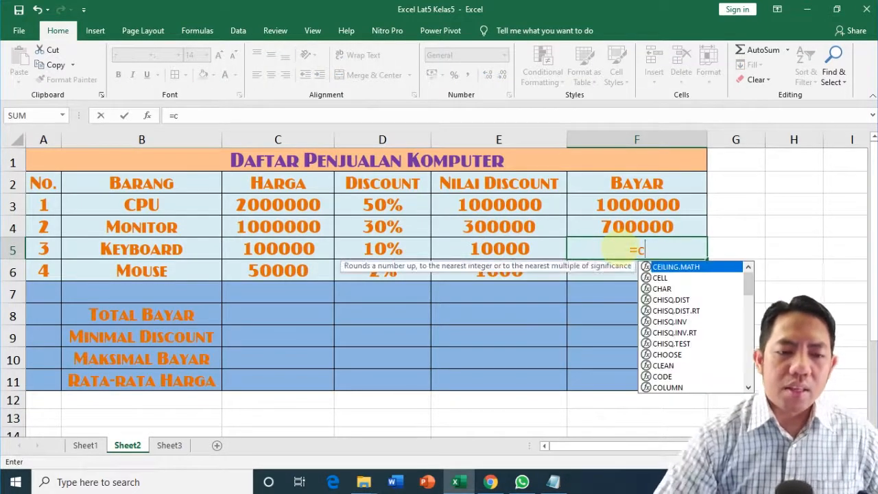
{"action": "type", "text": "5"}
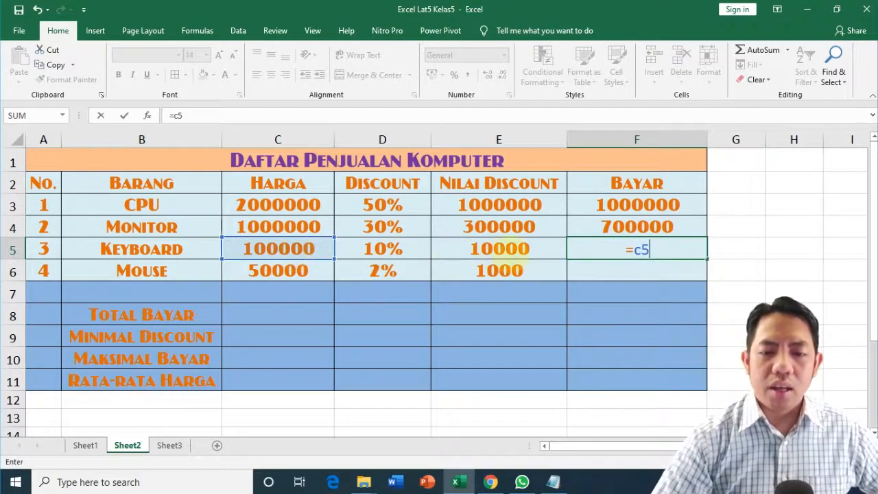
{"action": "type", "text": "-e5"}
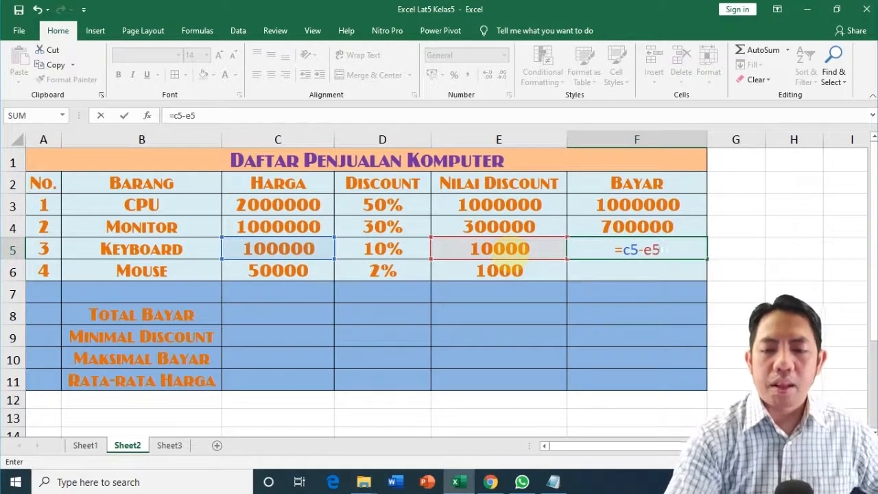
{"action": "key", "text": "Return"}
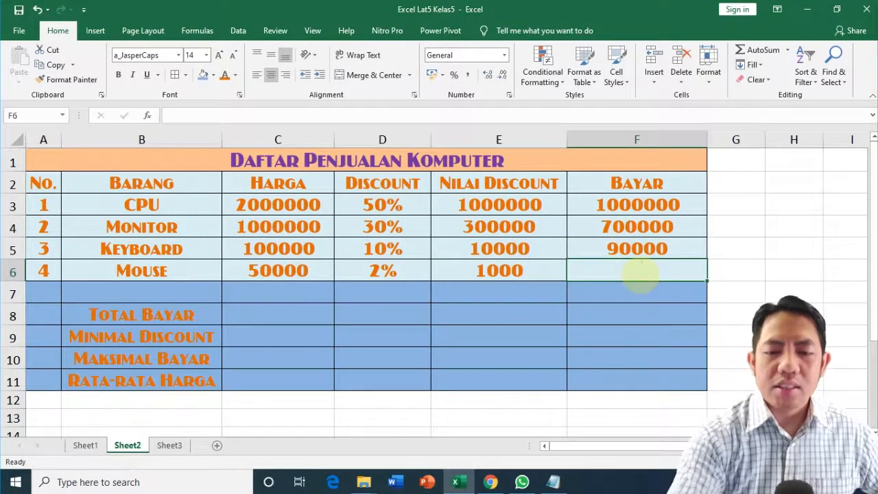
- Calculate the Mouse's Bayar amount in cell F6 with the formula =C6-E6
{"action": "type", "text": "="}
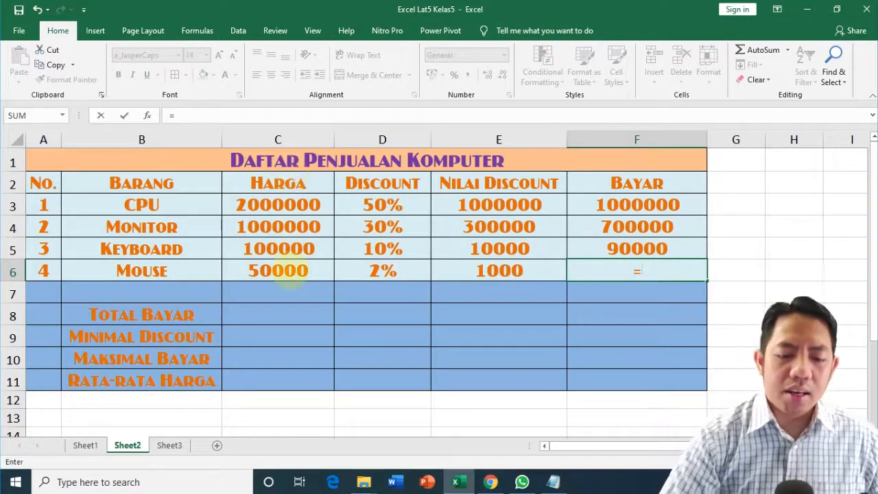
{"action": "type", "text": "c6-"}
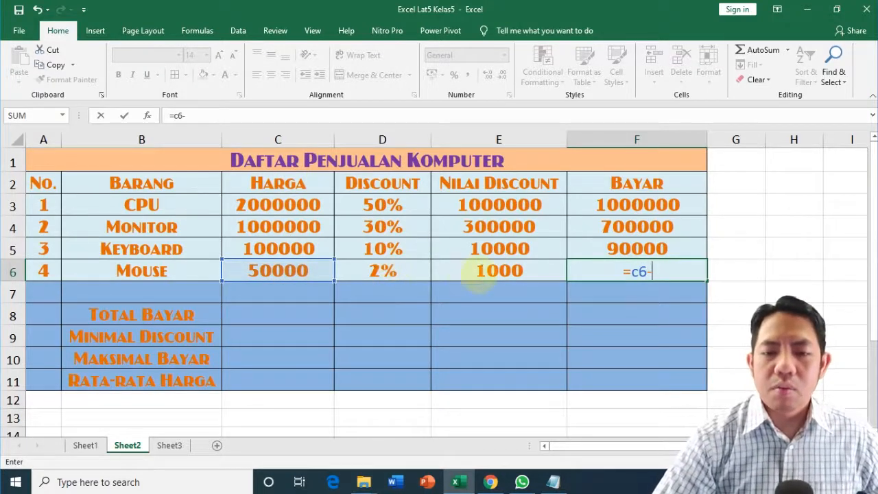
{"action": "type", "text": "e6"}
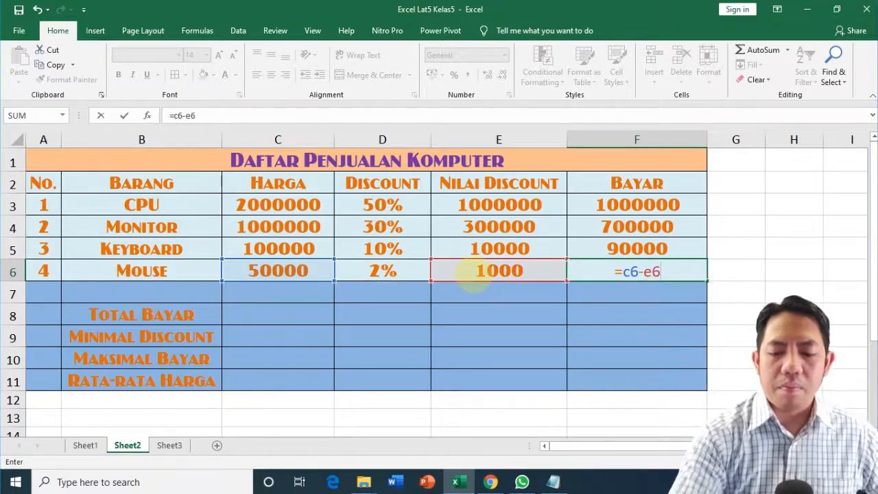
{"action": "key", "text": "Return"}
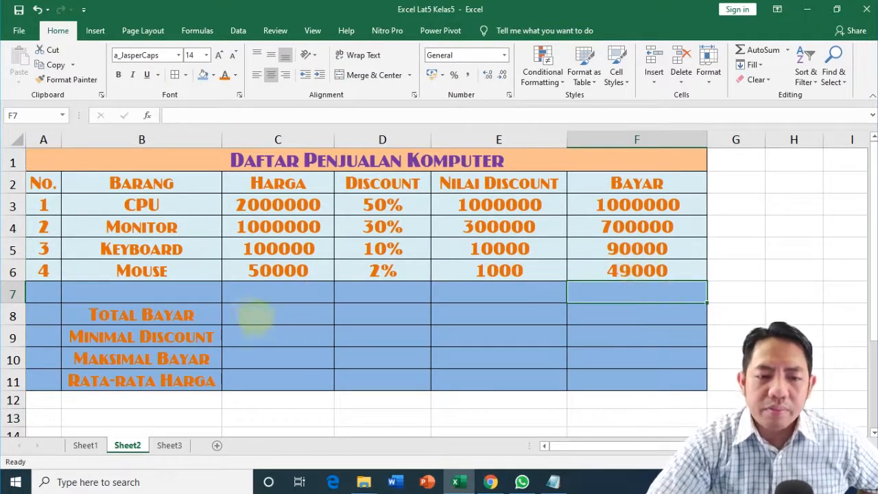
- Calculate the Total Bayar in cell C8 by summing the Bayar column with the formula =SUM(F3:F6)
{"action": "left_click", "coordinate": [245, 314]}
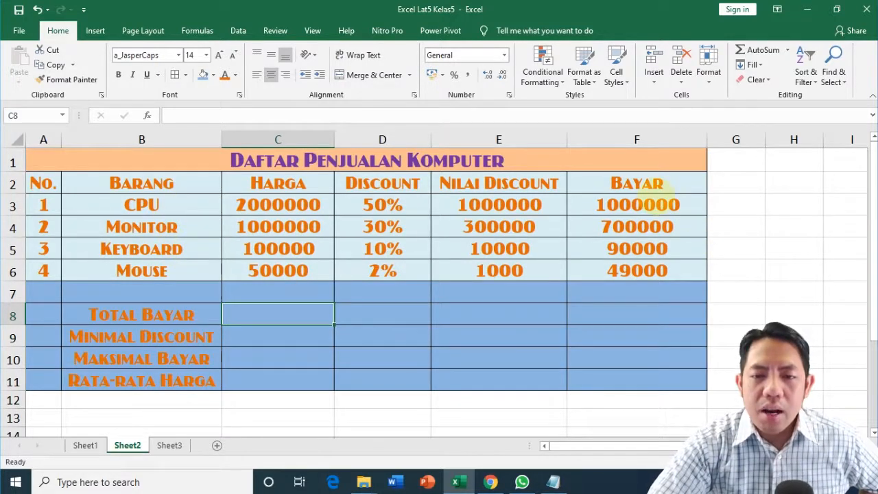
{"action": "left_click_drag", "start_coordinate": [656, 204], "coordinate": [638, 270]}
{"action": "left_click", "coordinate": [649, 202]}
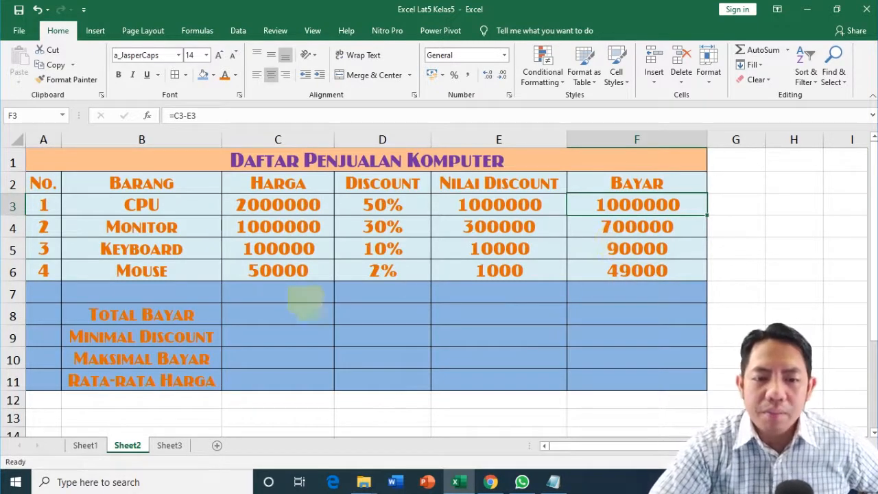
{"action": "left_click", "coordinate": [241, 314]}
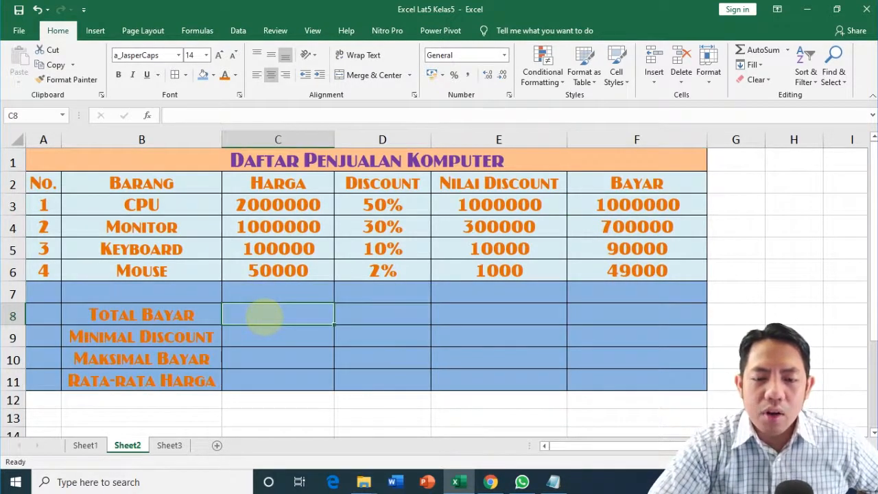
{"action": "type", "text": "="}
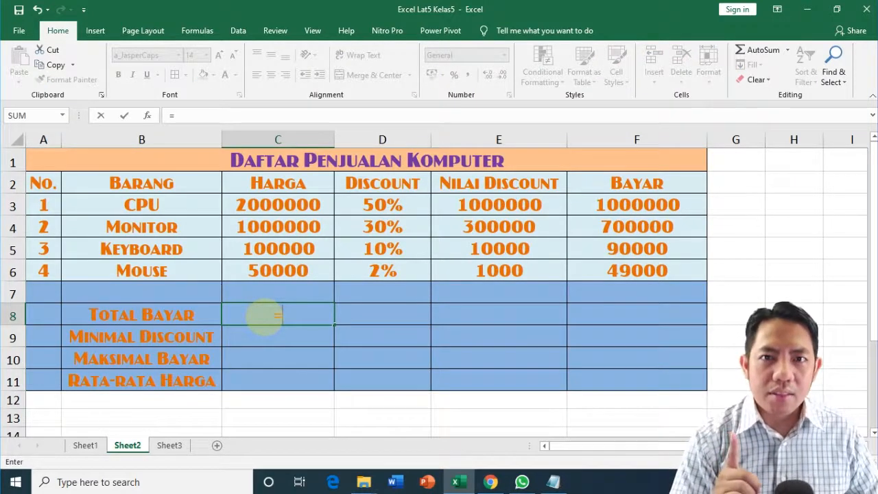
{"action": "type", "text": "sum"}
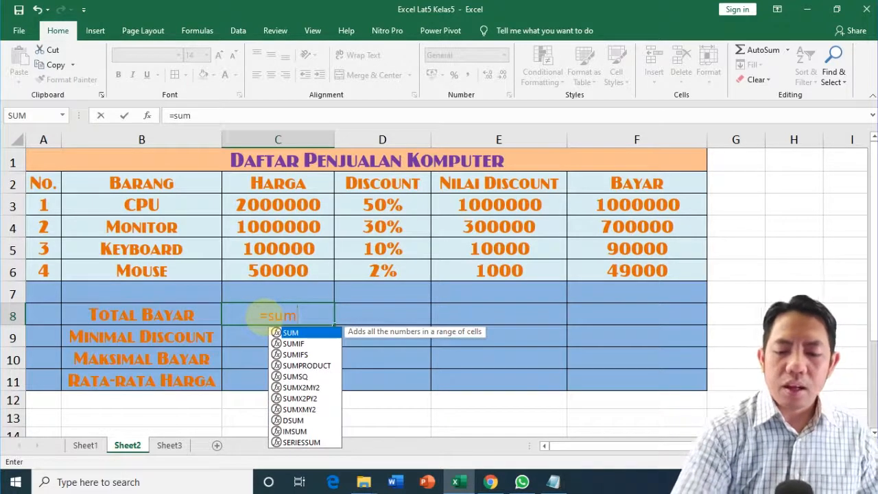
{"action": "type", "text": "("}
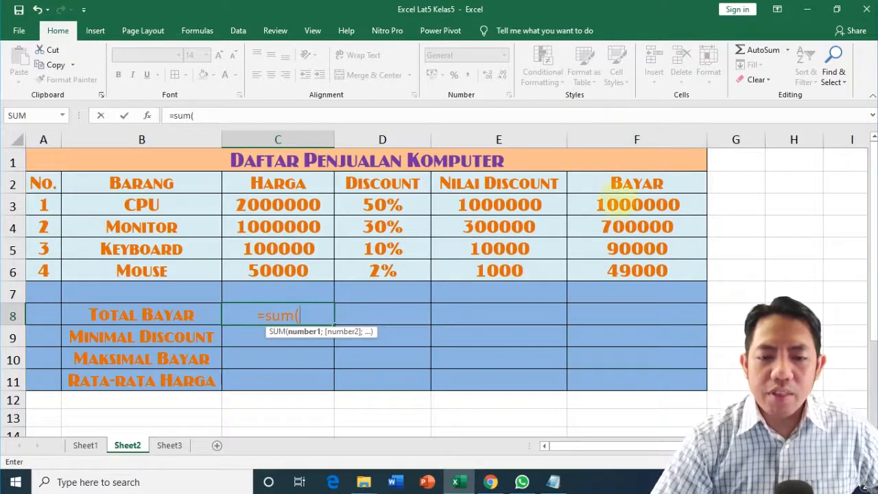
{"action": "type", "text": "f3"}
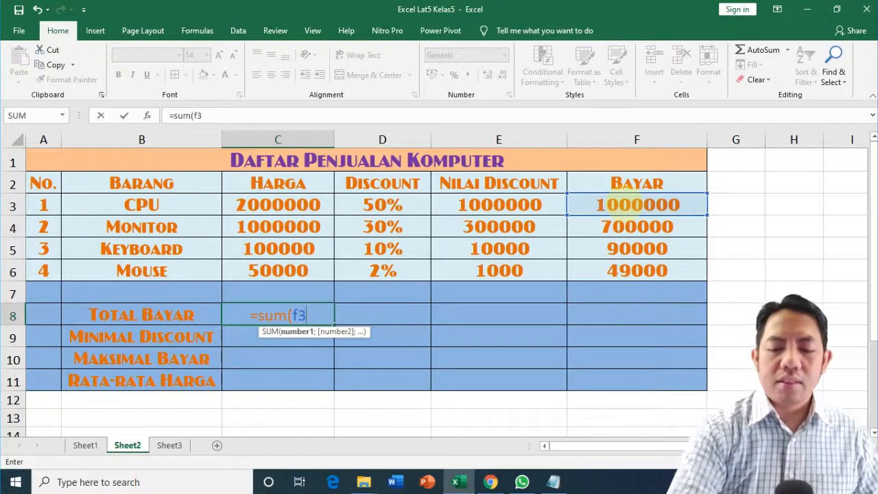
{"action": "type", "text": ":"}
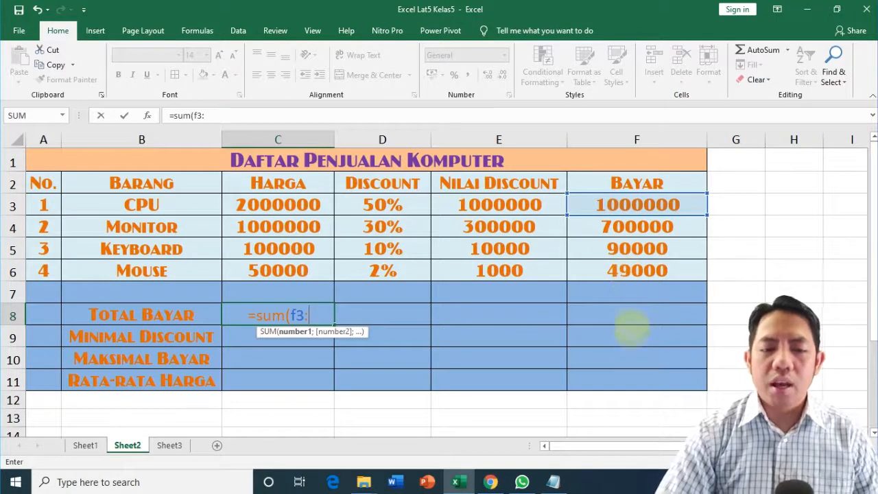
{"action": "type", "text": "f6"}
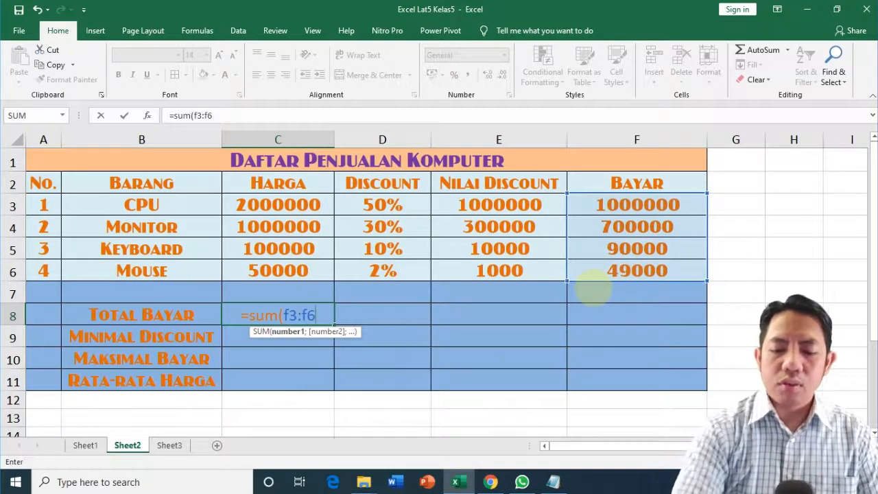
{"action": "type", "text": ")"}
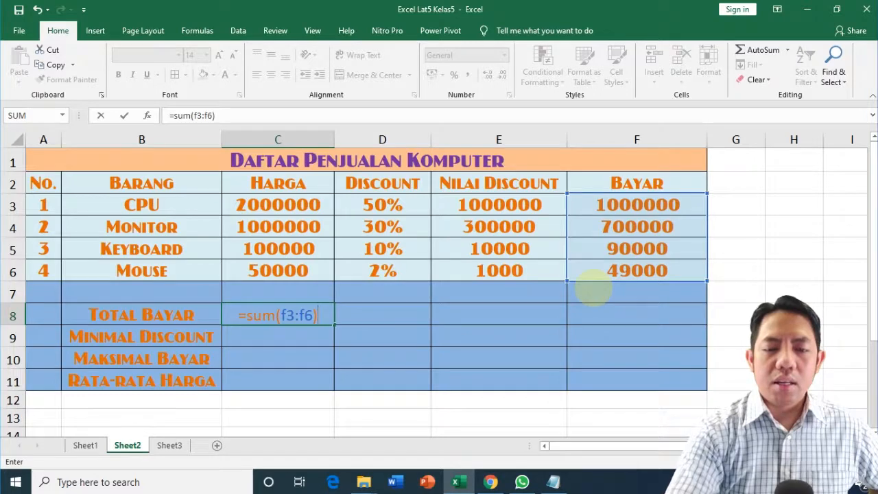
{"action": "key", "text": "Return"}
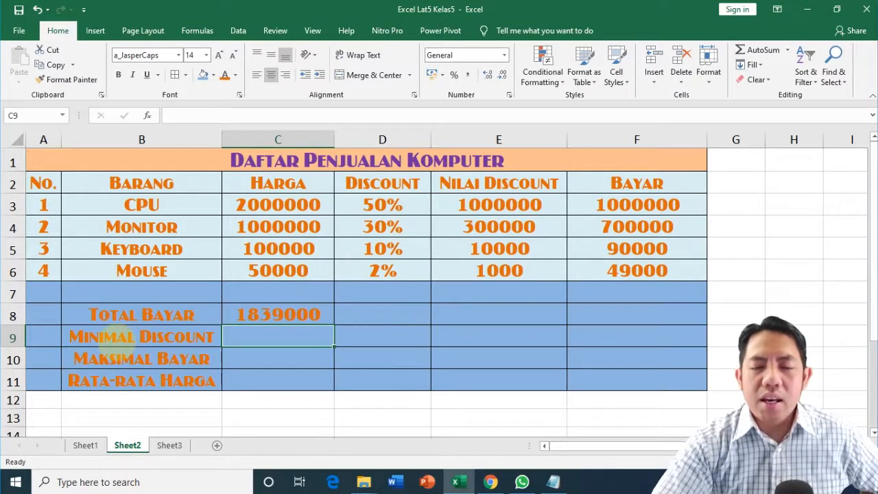
- Find the Minimal Discount in cell C9 from the Discount column with the formula =MIN(D3:D6)
{"action": "left_click", "coordinate": [113, 337]}
{"action": "left_click", "coordinate": [247, 339]}
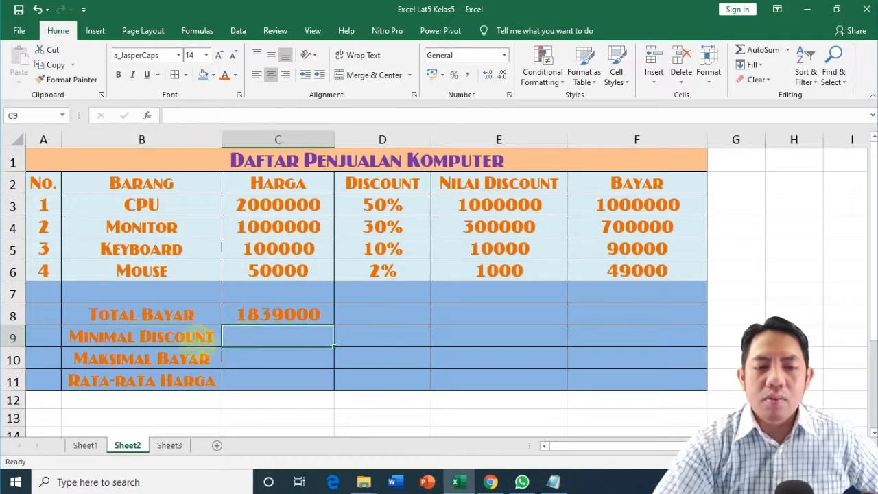
{"action": "left_click", "coordinate": [113, 336]}
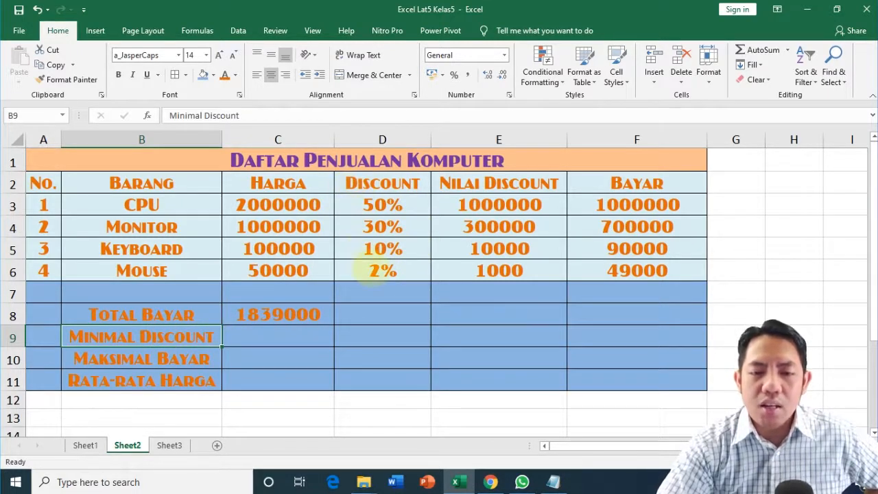
{"action": "left_click", "coordinate": [275, 336]}
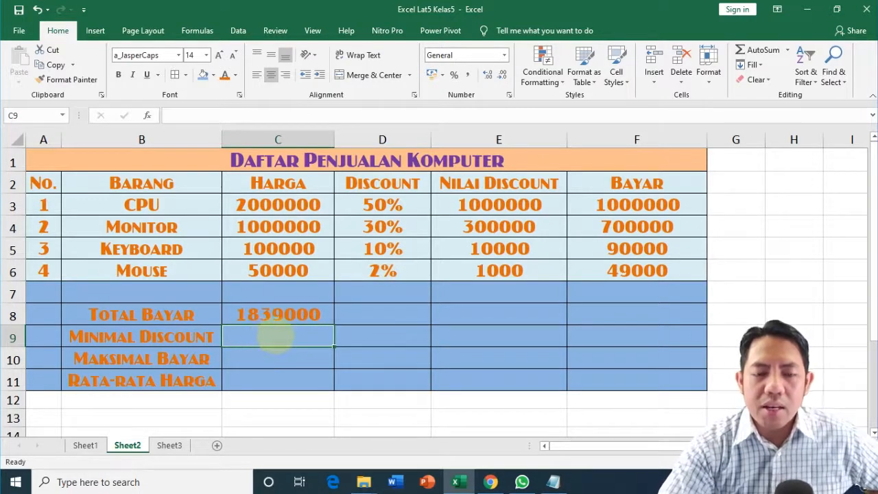
{"action": "type", "text": "=min"}
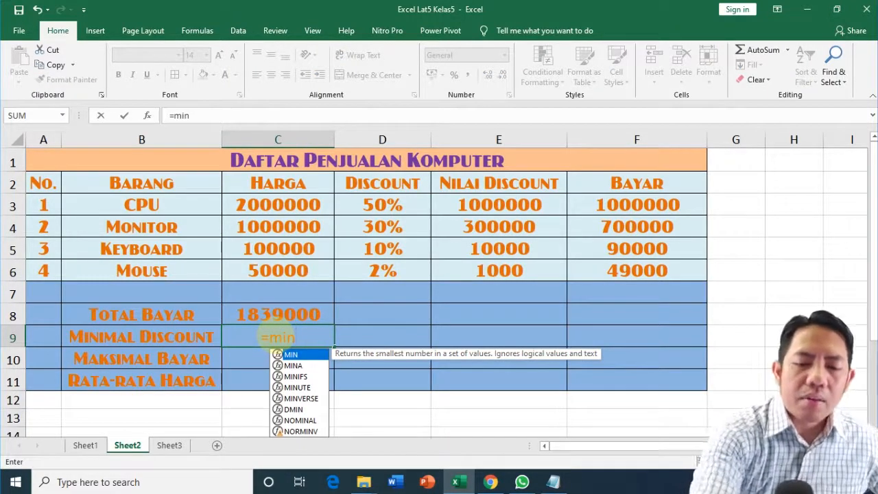
{"action": "type", "text": "("}
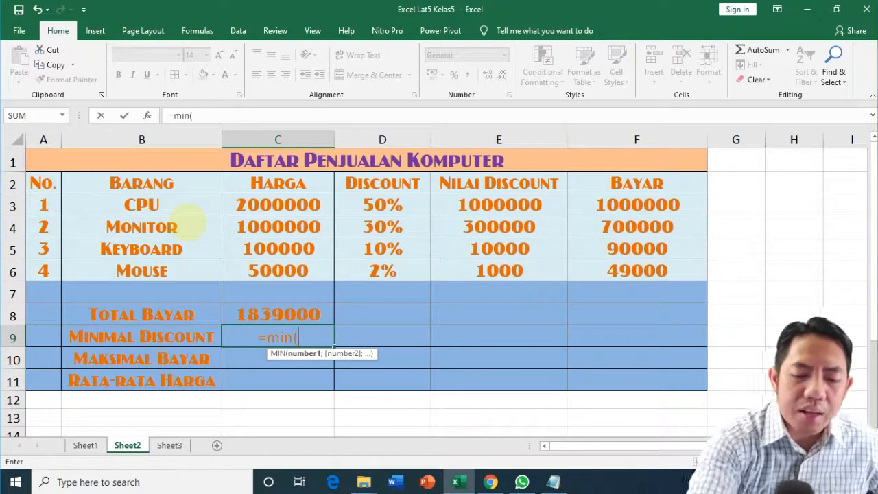
{"action": "type", "text": "d3"}
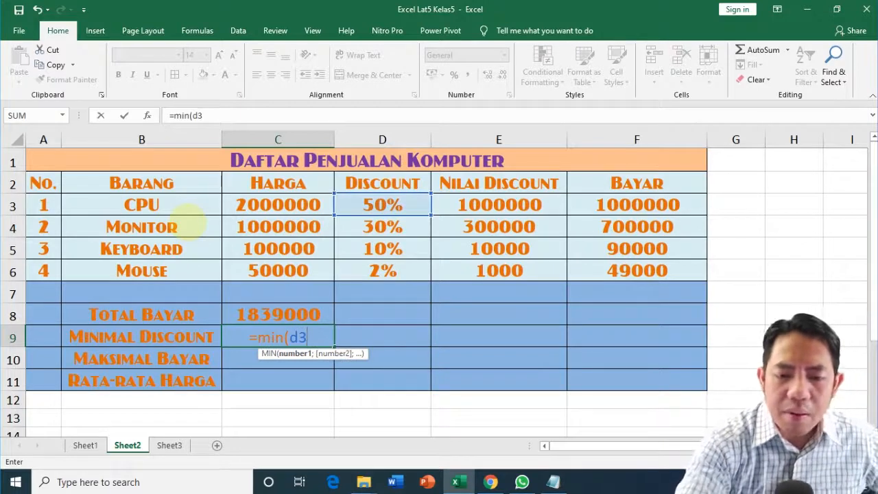
{"action": "type", "text": ":"}
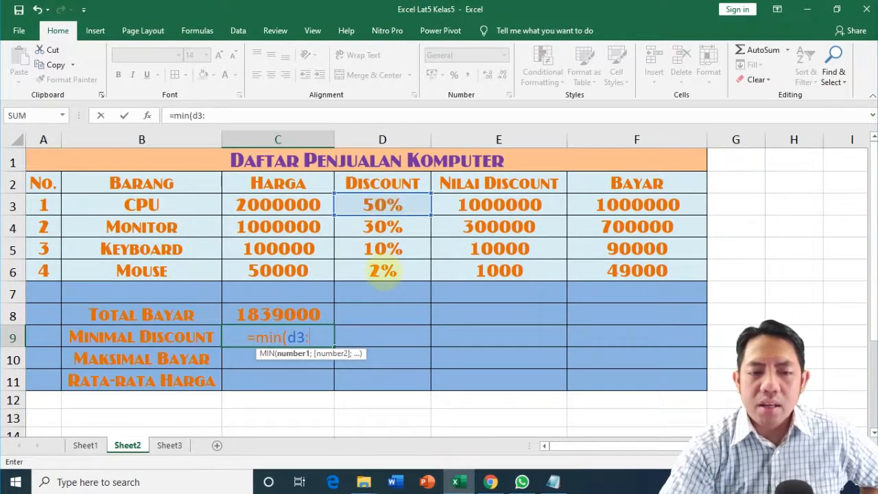
{"action": "type", "text": "d6)"}
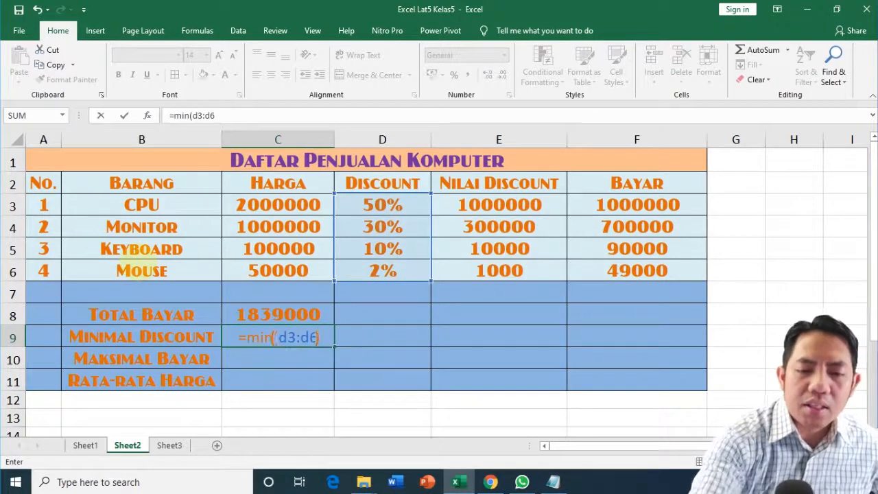
{"action": "key", "text": "Return"}
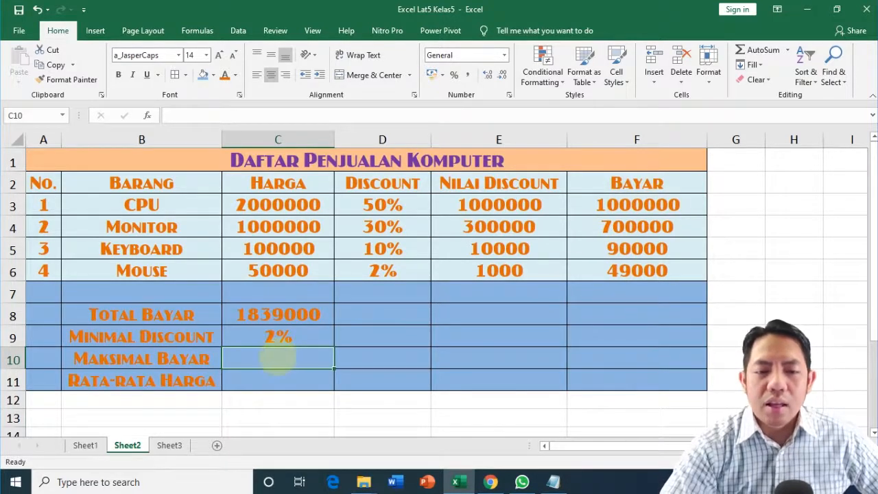
- Find the Maksimal Bayar in cell C10 from the Bayar column with the formula =MAX(F3:F6)
{"action": "type", "text": "="}
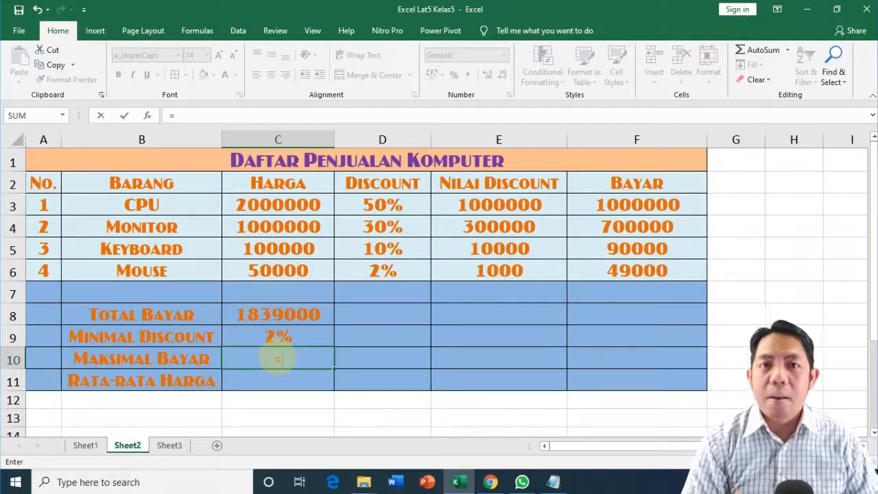
{"action": "type", "text": "max"}
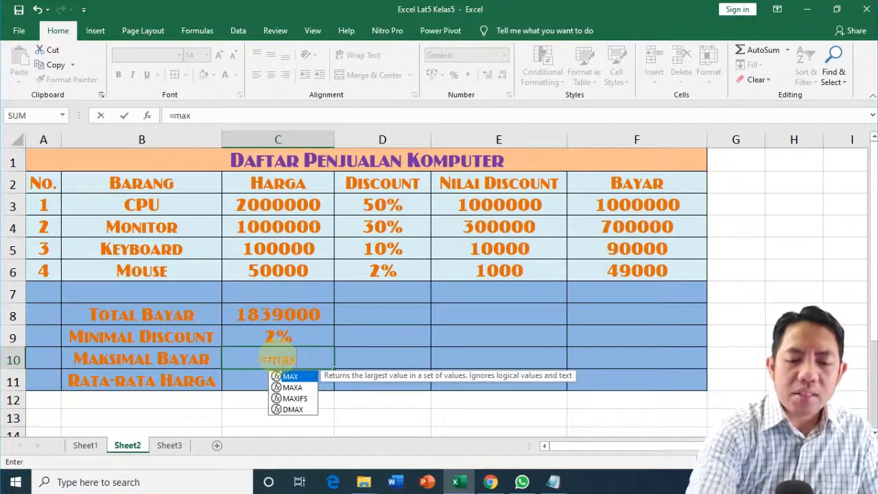
{"action": "type", "text": "("}
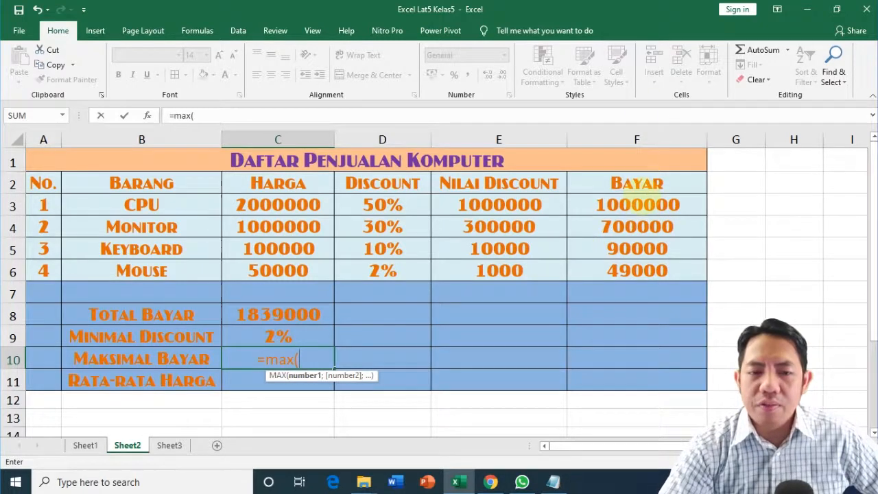
{"action": "type", "text": "f"}
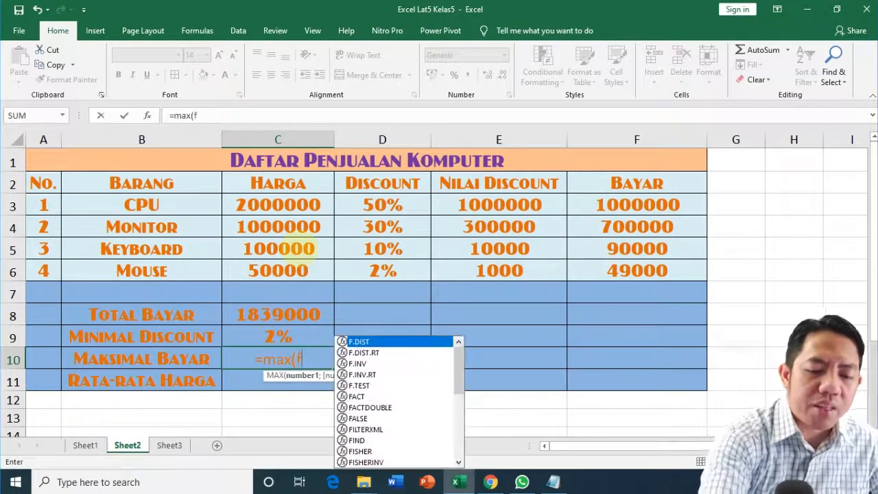
{"action": "type", "text": "3:"}
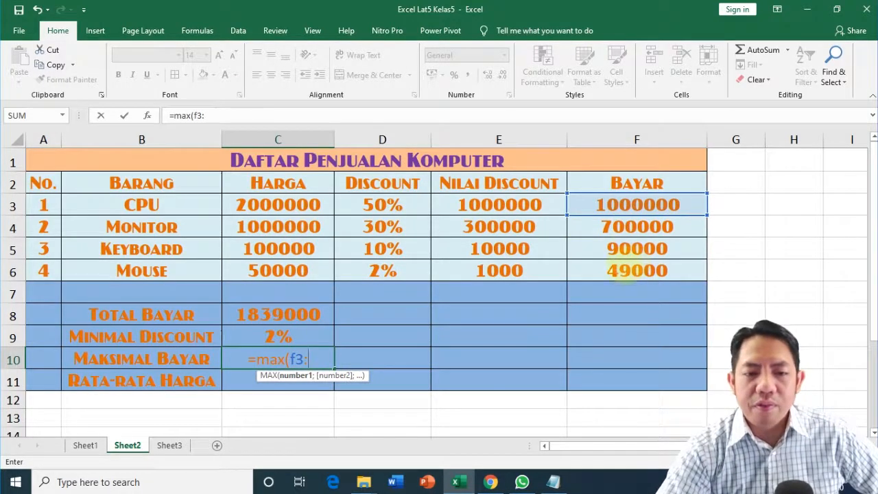
{"action": "type", "text": "f6"}
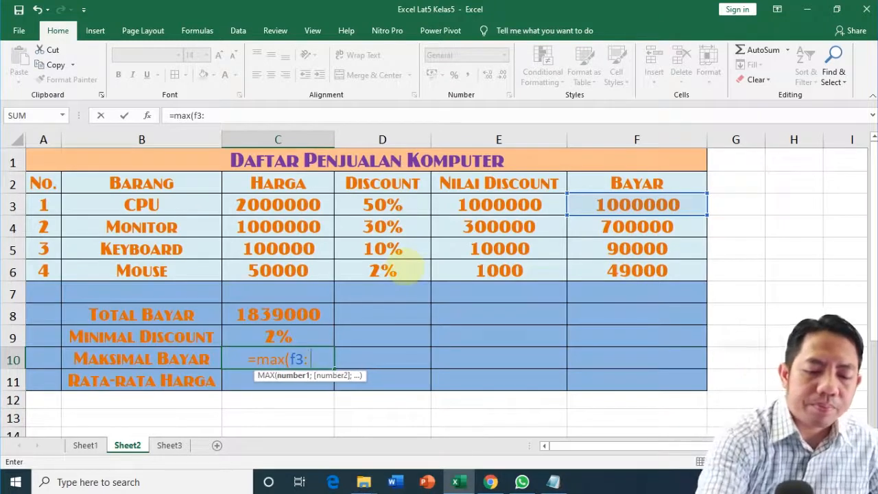
{"action": "type", "text": ")"}
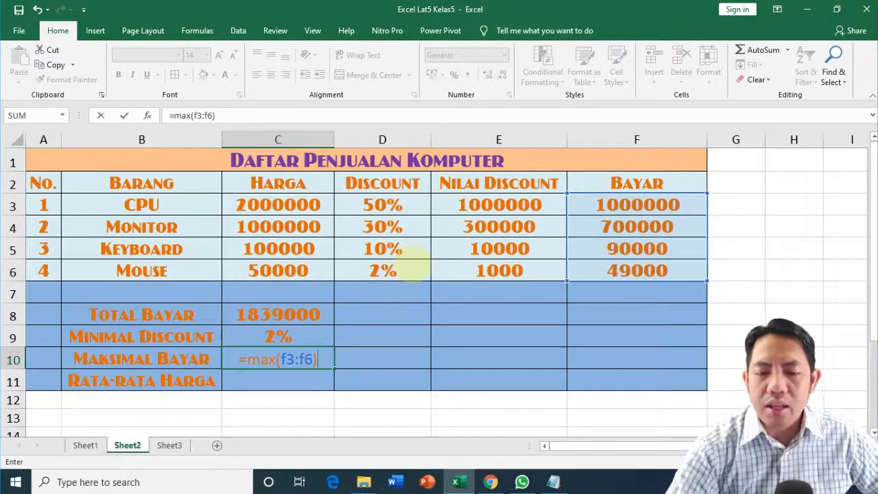
{"action": "key", "text": "Return"}
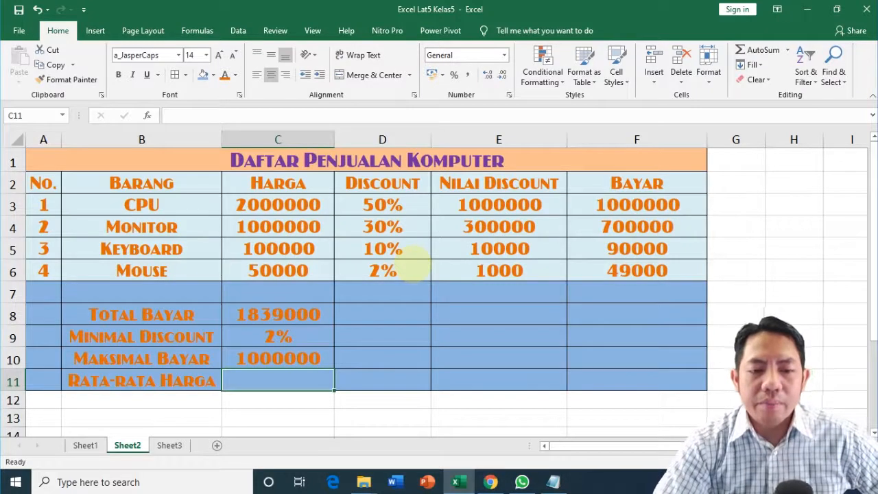
- Calculate the Rata-rata Harga in cell C11 from the Harga column with the formula =AVERAGE(C3:C6)
{"action": "left_click", "coordinate": [136, 388]}
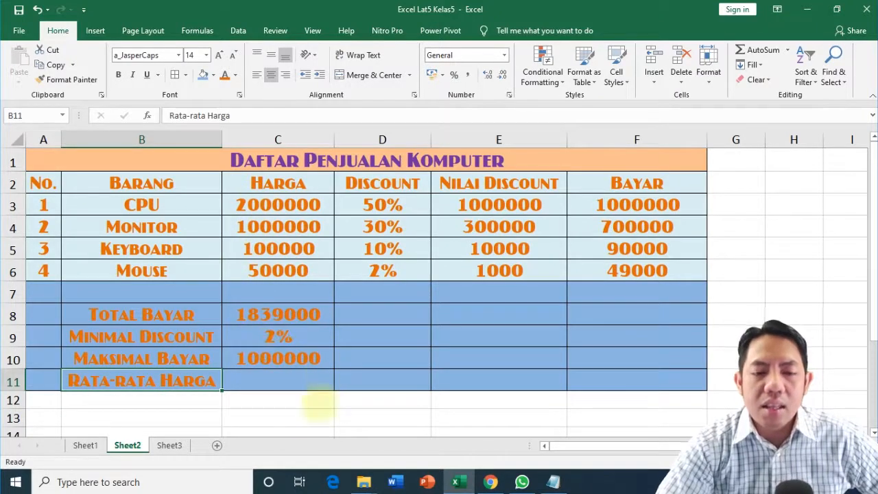
{"action": "left_click", "coordinate": [274, 384]}
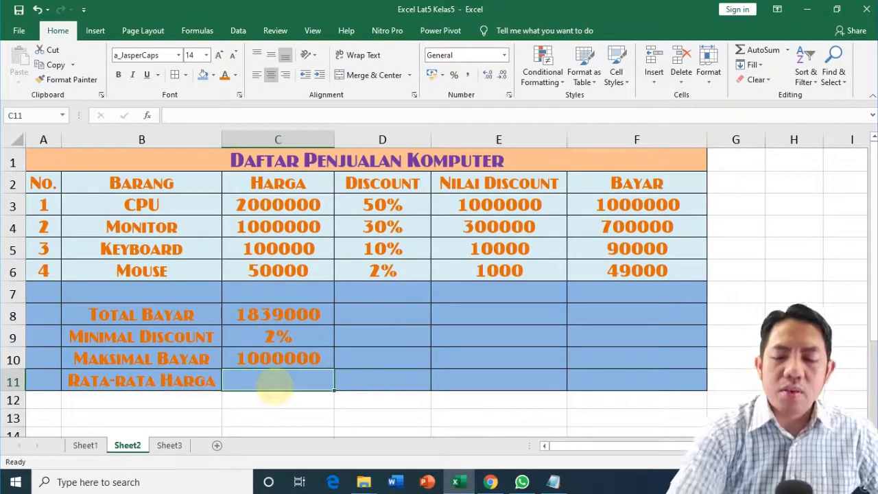
{"action": "type", "text": "="}
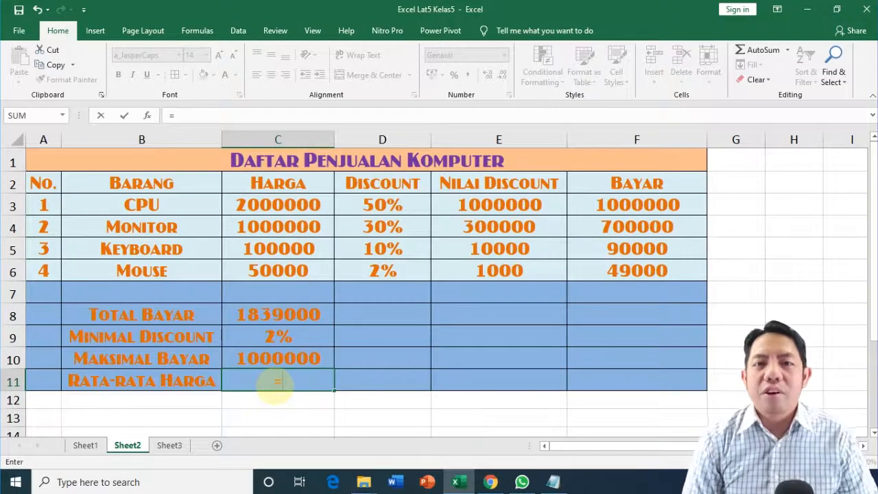
{"action": "type", "text": "a"}
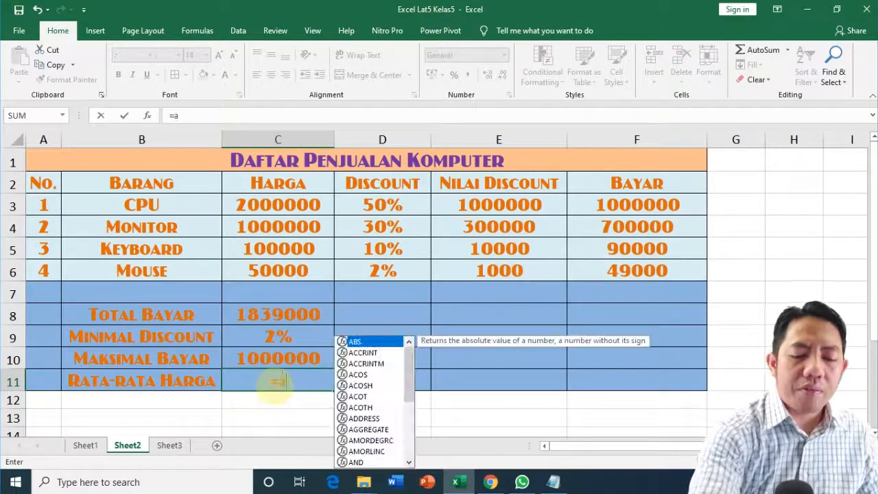
{"action": "type", "text": "vea"}
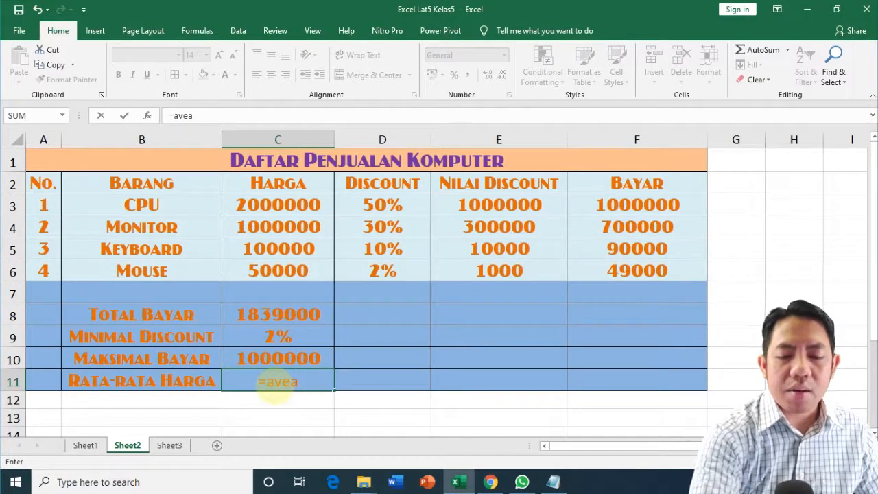
{"action": "key", "text": "BackSpace"}
{"action": "type", "text": "ra"}
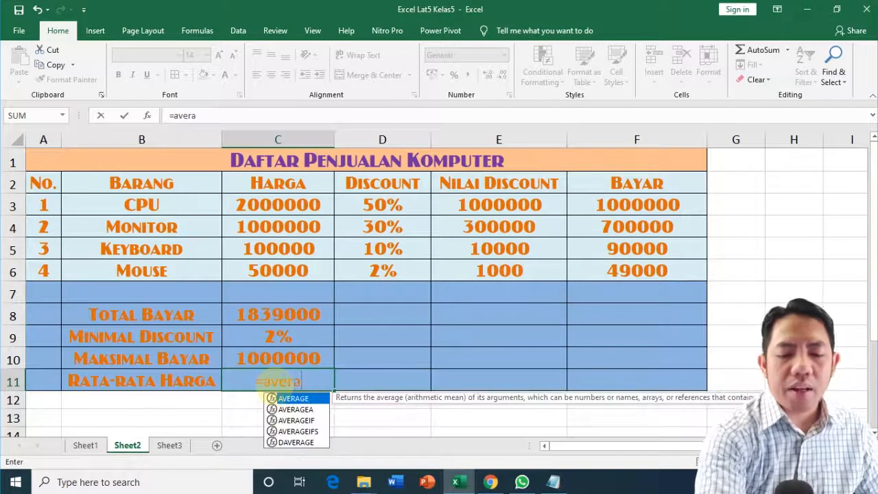
{"action": "type", "text": "ge"}
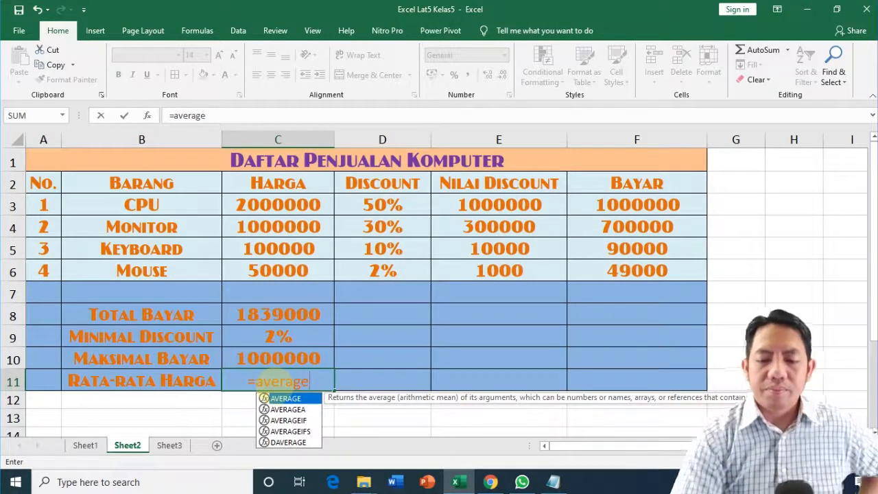
{"action": "type", "text": "("}
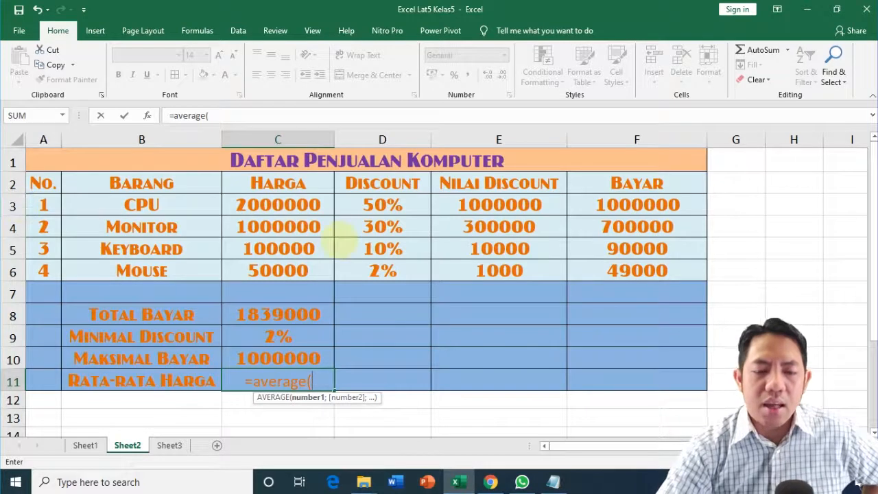
{"action": "type", "text": "c3"}
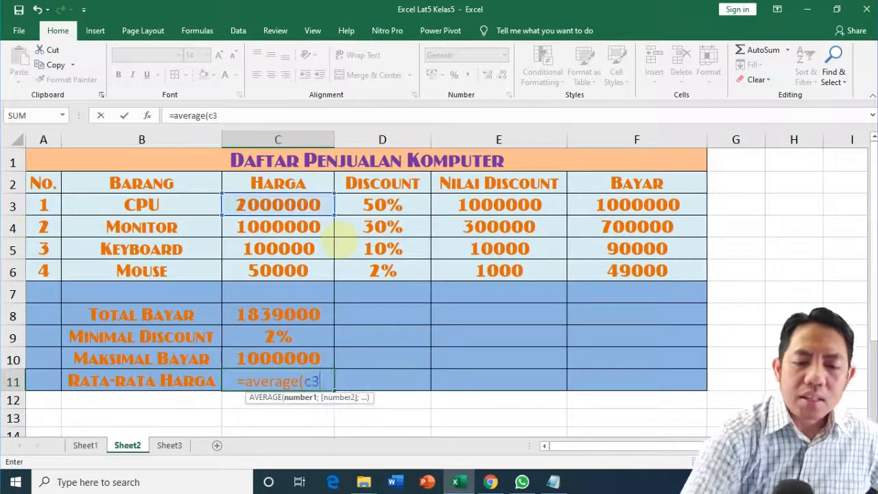
{"action": "type", "text": ":"}
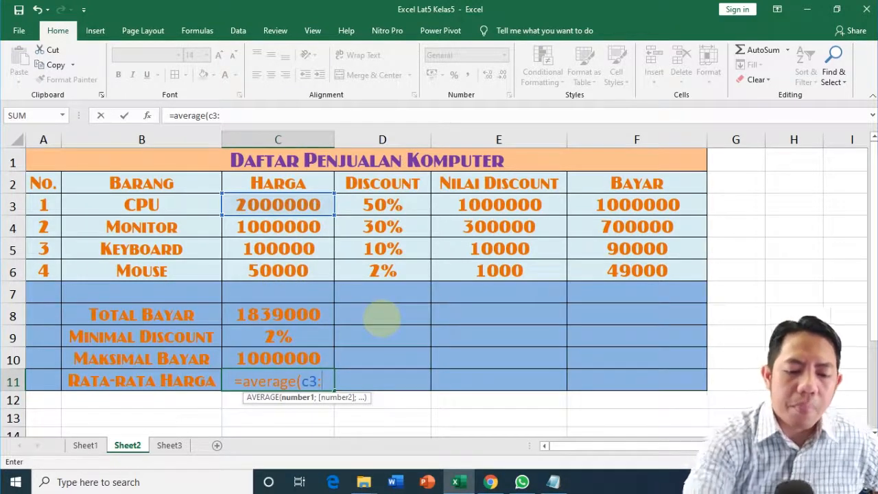
{"action": "type", "text": "c6"}
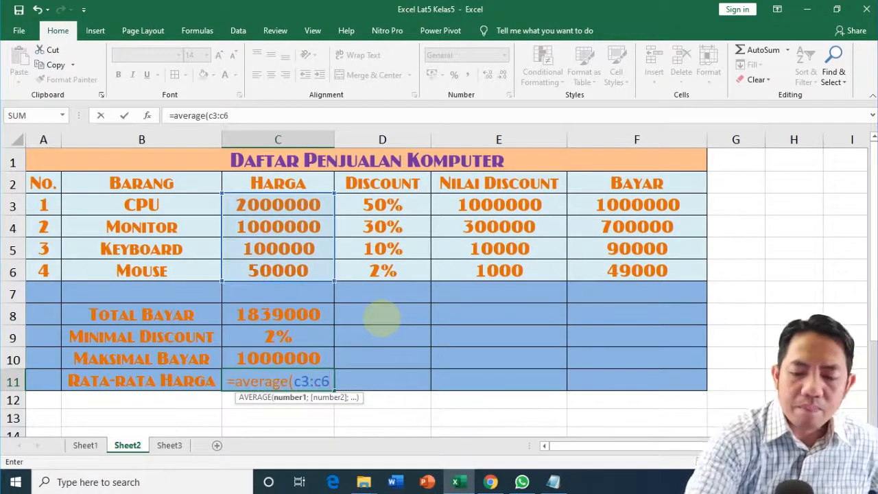
{"action": "type", "text": ")"}
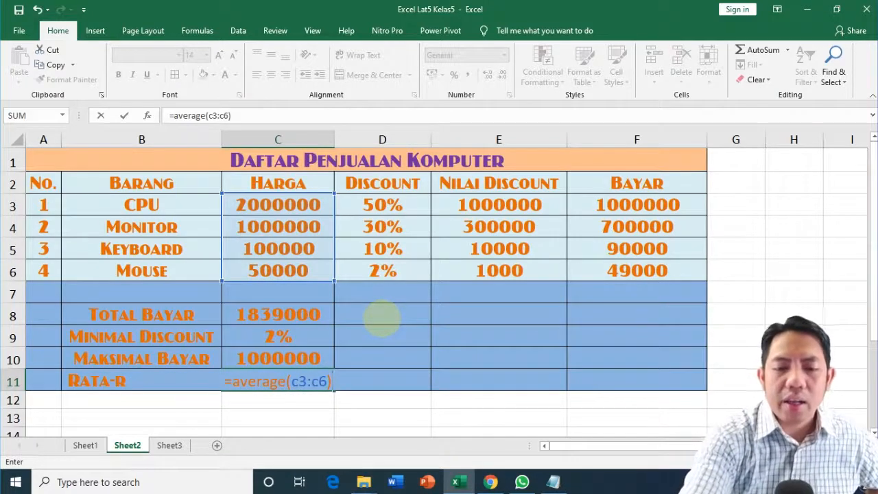
{"action": "key", "text": "Return"}
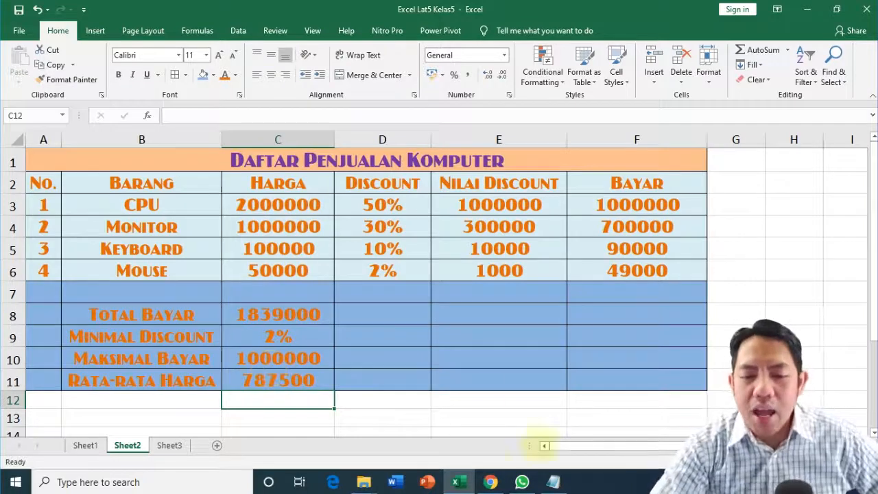
- Following item 9 of the Notepad notes, insert WordArt with white fill, red outline and red hard shadow, and place it over the table's empty lower cells
{"action": "left_click", "coordinate": [553, 481]}
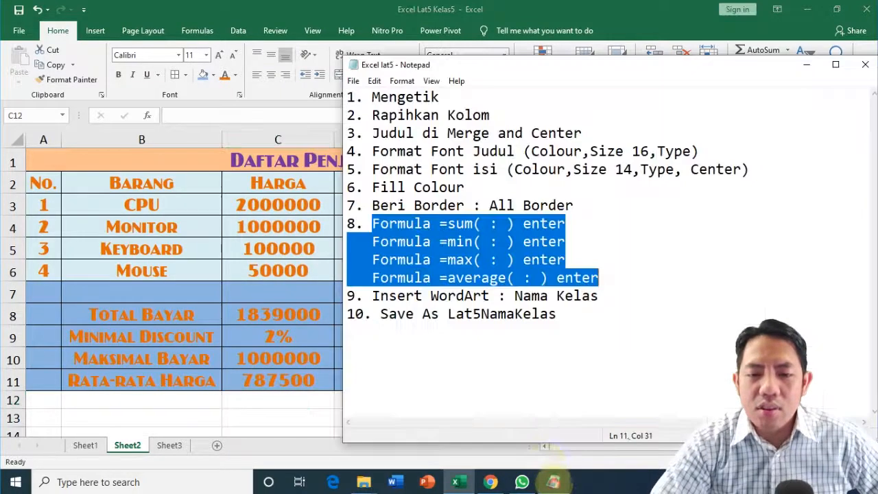
{"action": "left_click", "coordinate": [404, 296]}
{"action": "left_click", "coordinate": [372, 296]}
{"action": "left_click_drag", "start_coordinate": [372, 295], "coordinate": [598, 295]}
{"action": "left_click", "coordinate": [238, 294]}
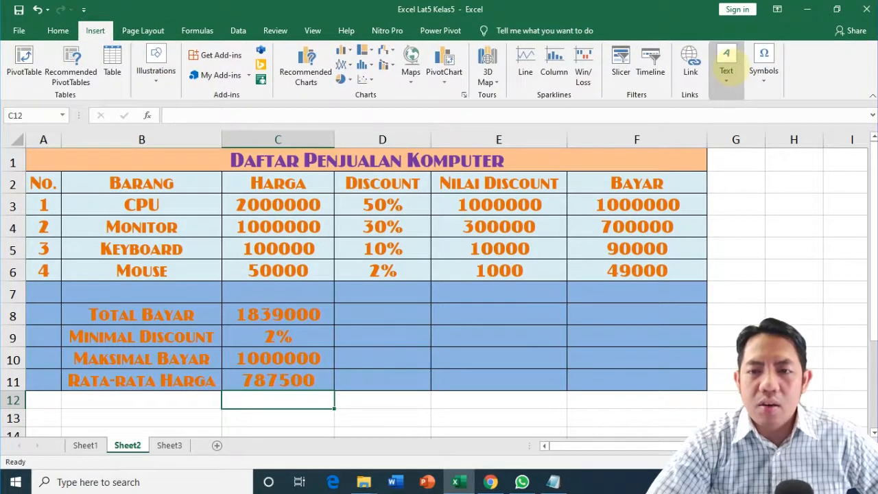
{"action": "left_click", "coordinate": [726, 69]}
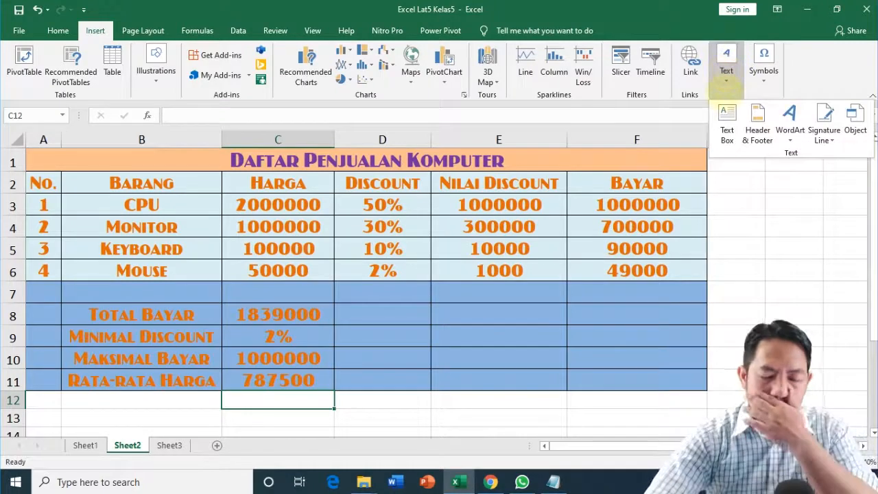
{"action": "left_click", "coordinate": [790, 126]}
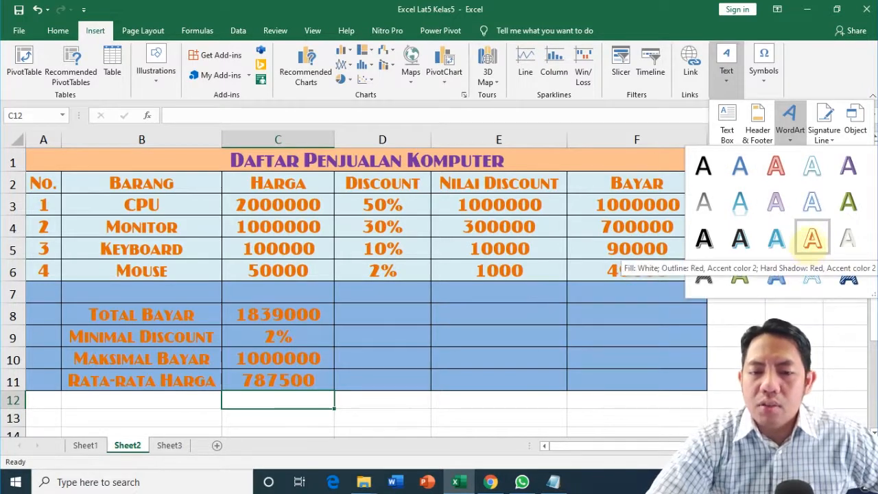
{"action": "left_click", "coordinate": [812, 238]}
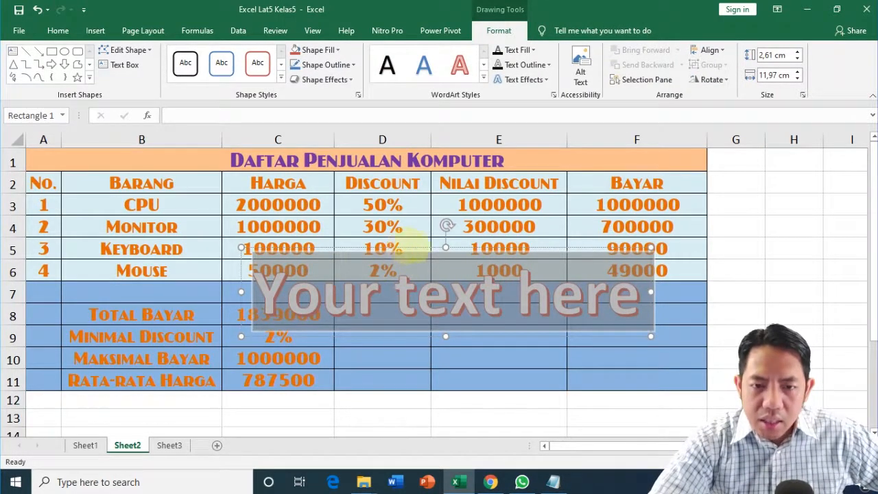
{"action": "left_click_drag", "start_coordinate": [417, 250], "coordinate": [538, 288]}
- Replace the WordArt placeholder text with the student's first name and the class 5C, as the notes require
{"action": "left_click", "coordinate": [397, 323]}
{"action": "left_click_drag", "start_coordinate": [384, 326], "coordinate": [818, 333]}
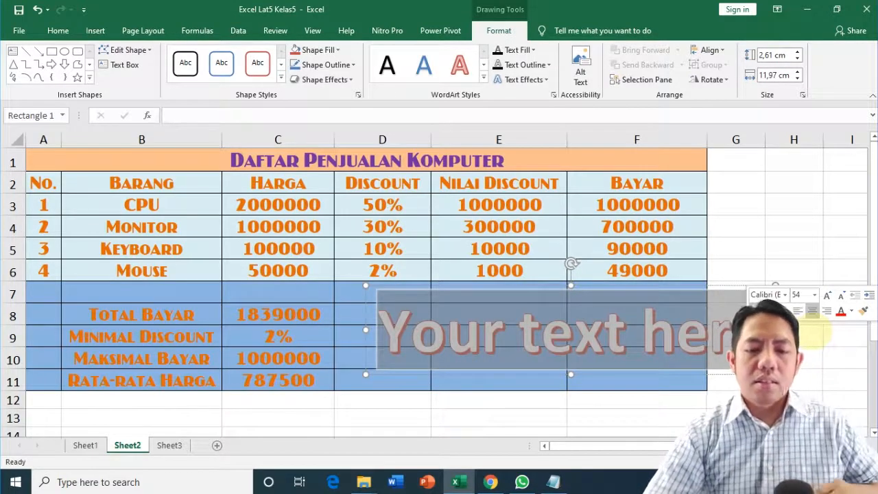
{"action": "left_click", "coordinate": [552, 481]}
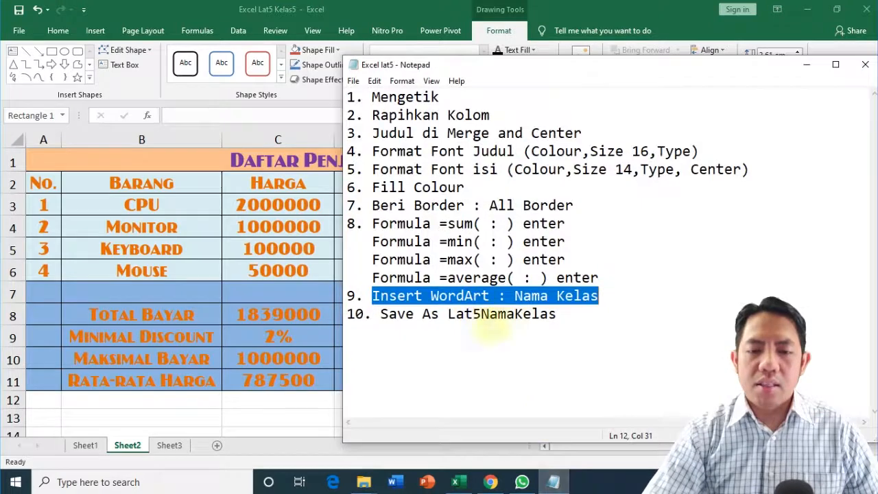
{"action": "key", "text": "alt+Tab"}
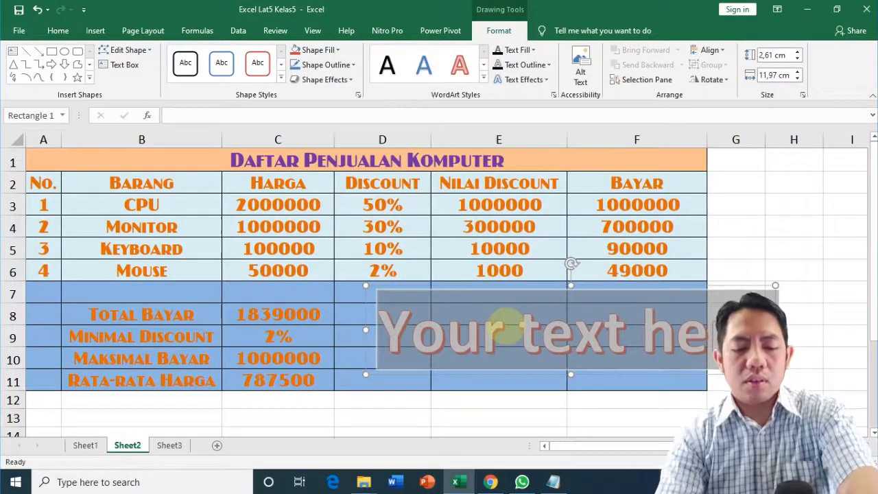
{"action": "type", "text": "Febri"}
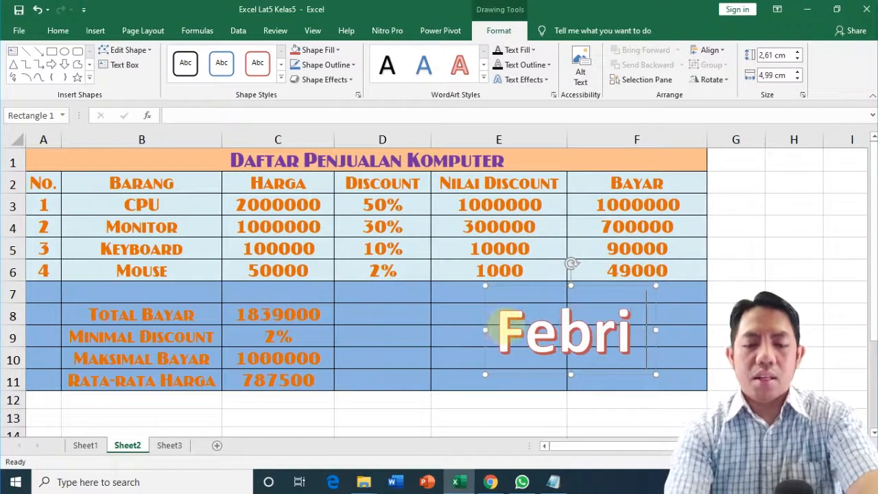
{"action": "type", "text": " 5"}
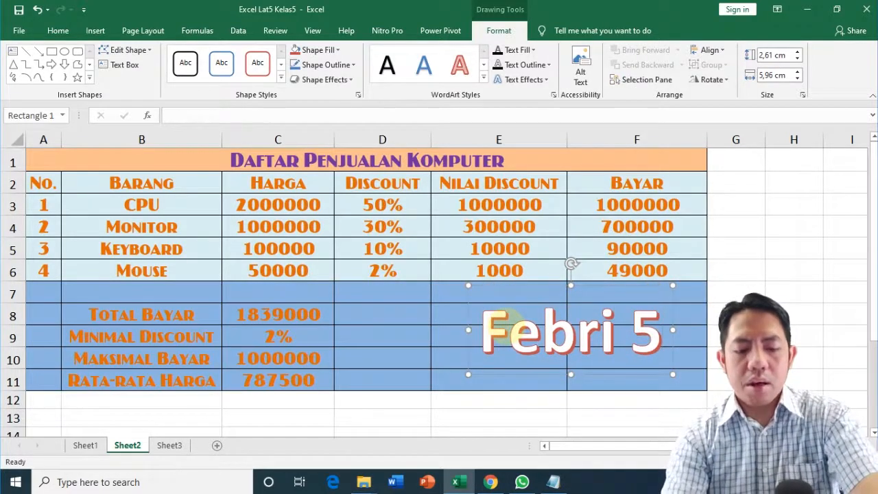
{"action": "type", "text": "C"}
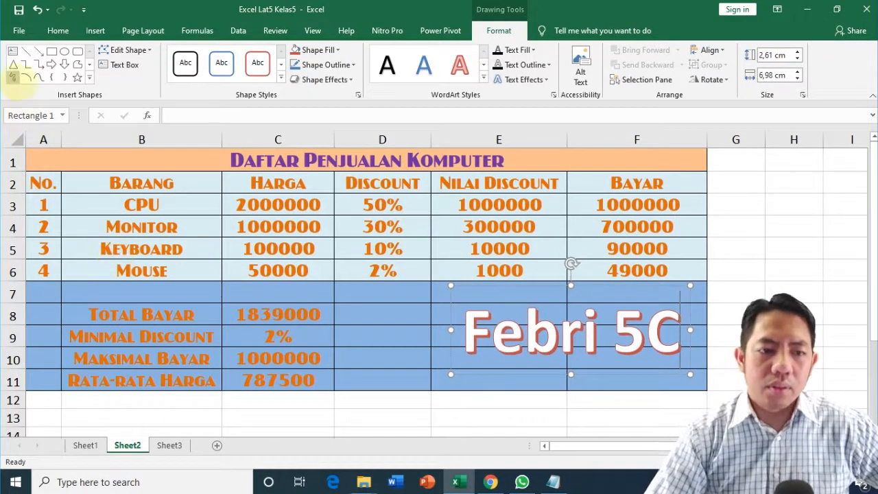
{"action": "left_click", "coordinate": [329, 251]}
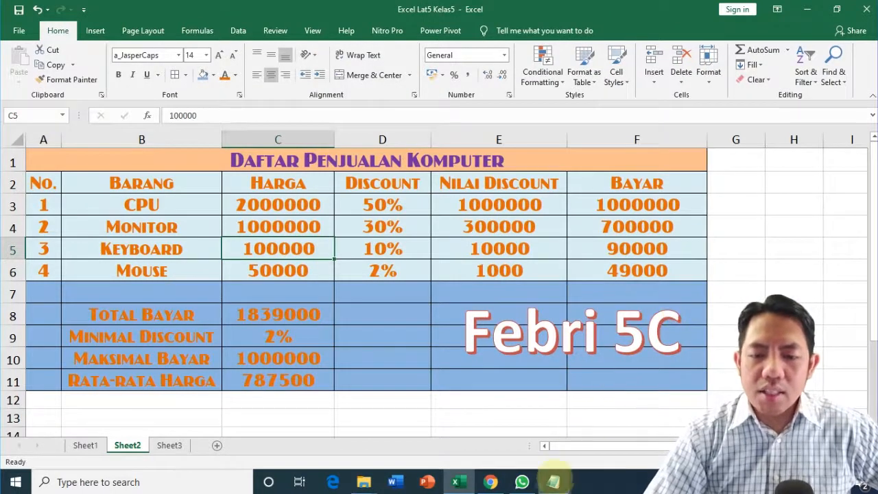
- Check item 10 of the Notepad notes for the file name pattern required when saving the workbook
{"action": "left_click", "coordinate": [552, 482]}
{"action": "left_click_drag", "start_coordinate": [382, 314], "coordinate": [483, 317]}
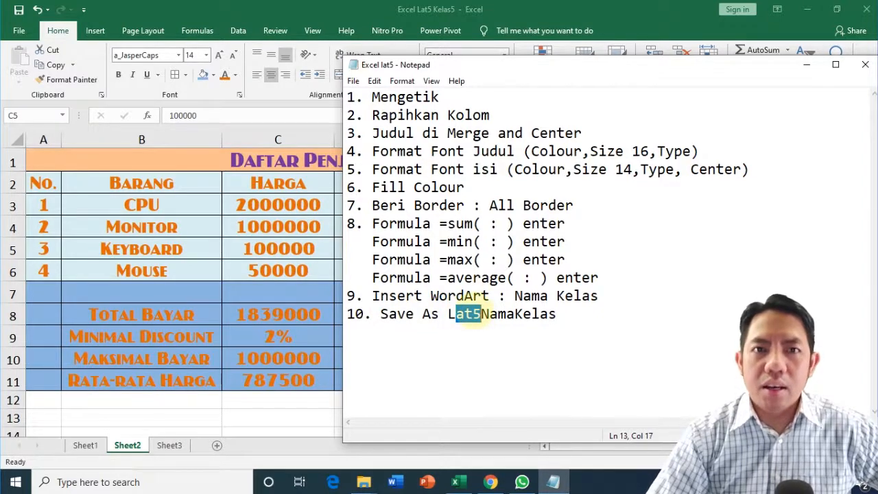
{"action": "left_click", "coordinate": [449, 317]}
{"action": "left_click_drag", "start_coordinate": [448, 317], "coordinate": [483, 317]}
{"action": "left_click", "coordinate": [291, 332]}
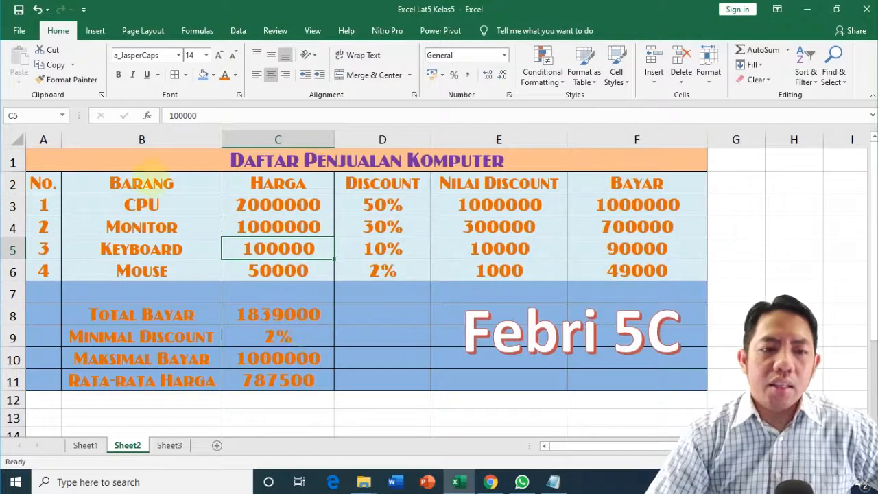
- Save the workbook as an Excel Workbook in the Documents folder, named Lat3 plus the student's first name and 5C, without spaces
{"action": "left_click", "coordinate": [19, 30]}
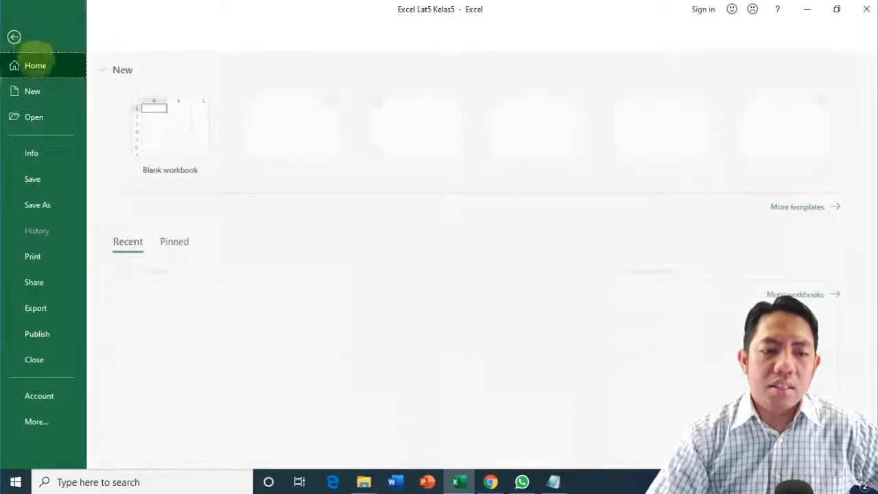
{"action": "left_click", "coordinate": [41, 204]}
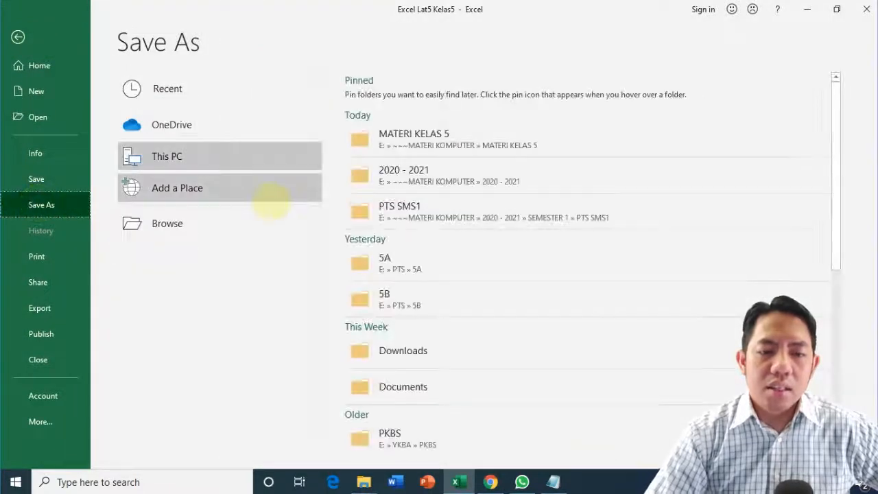
{"action": "left_click", "coordinate": [194, 219]}
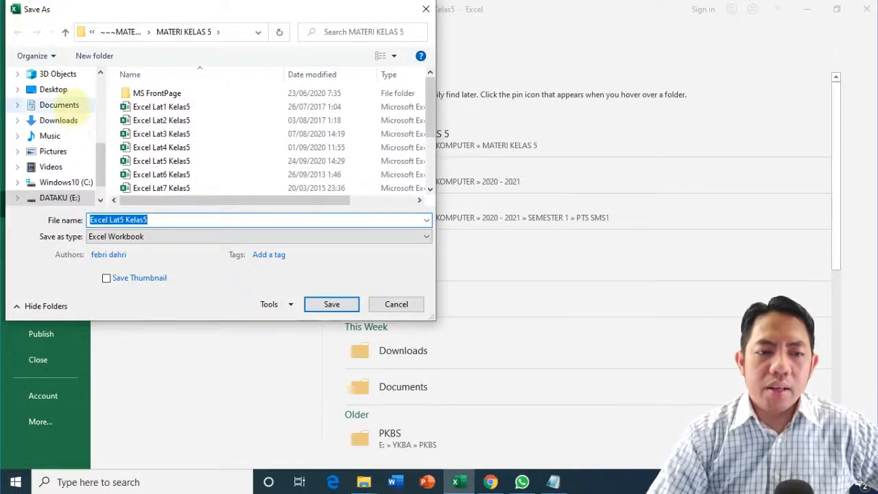
{"action": "left_click", "coordinate": [59, 105]}
{"action": "left_click", "coordinate": [145, 220]}
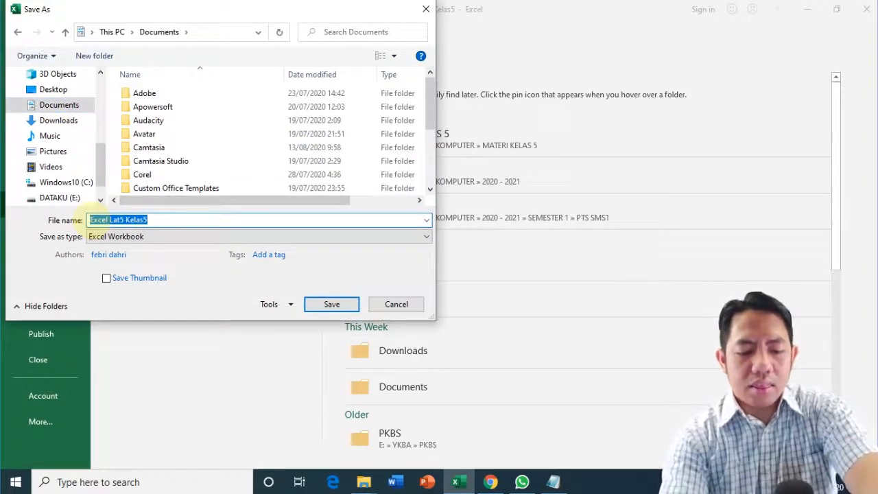
{"action": "type", "text": "Lat"}
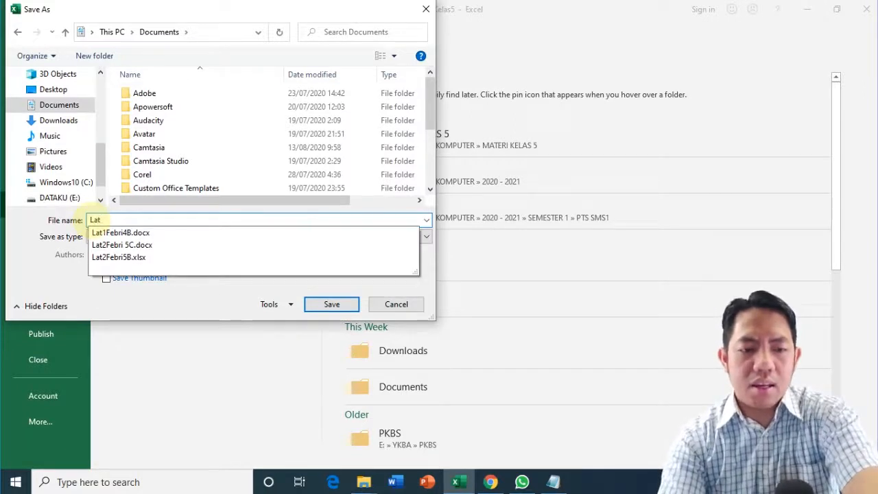
{"action": "type", "text": "3"}
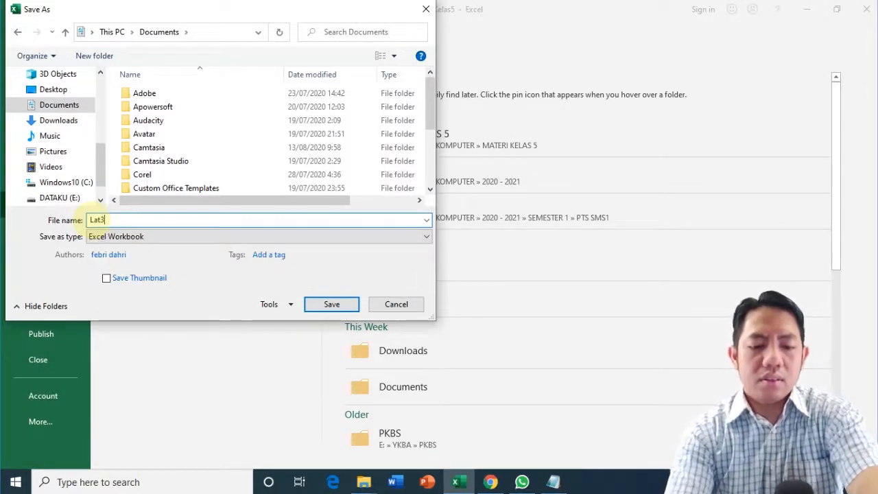
{"action": "type", "text": "Febri"}
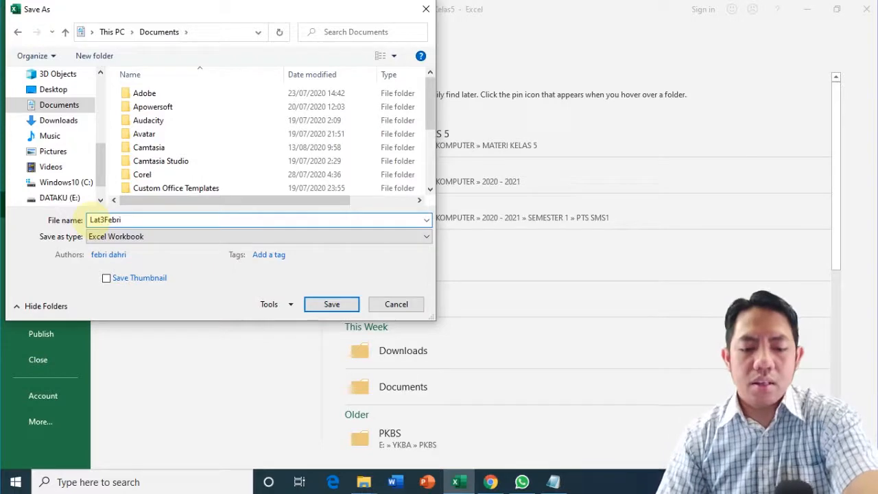
{"action": "type", "text": "5"}
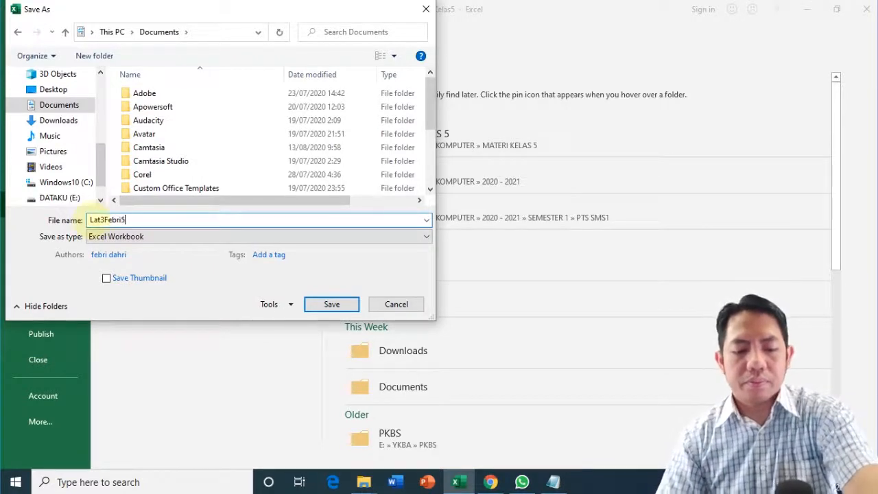
{"action": "type", "text": "C"}
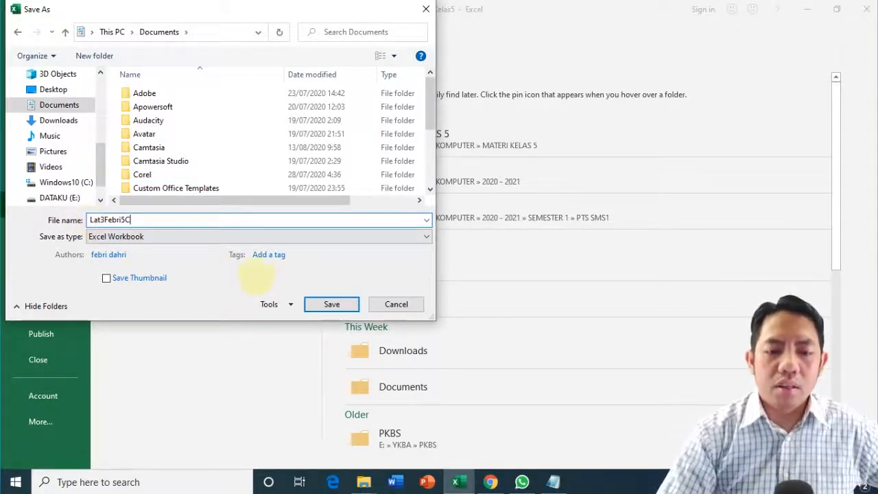
{"action": "left_click", "coordinate": [332, 304]}
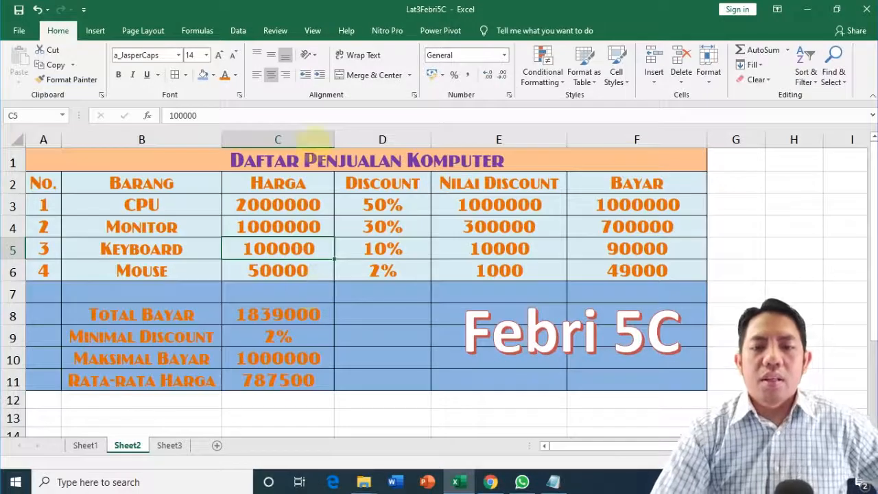